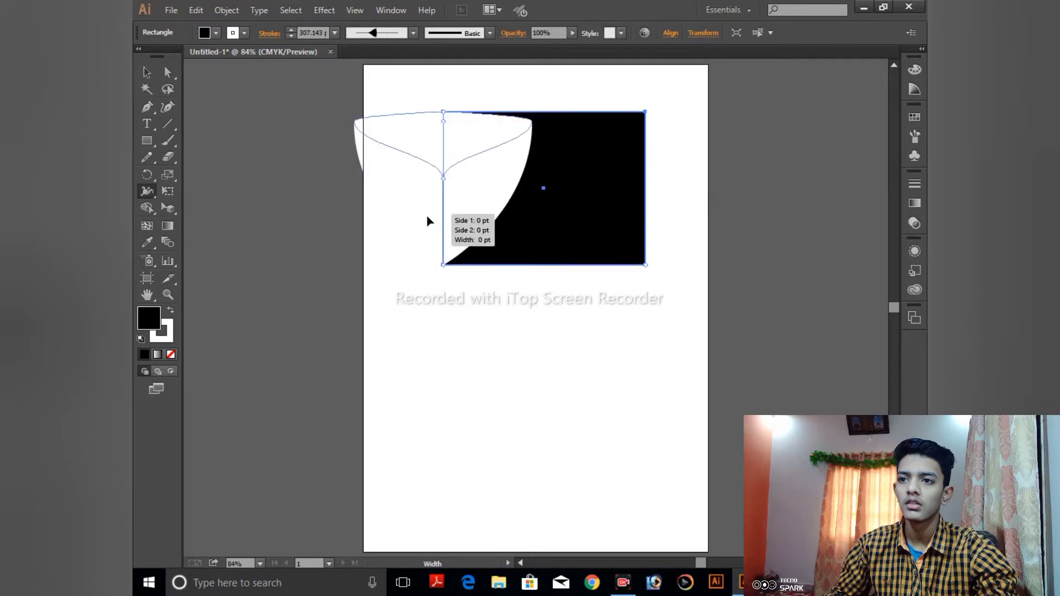
Remove the black rectangle and its width-distorted white stroke from the artboard.
{"action": "key", "text": "v"}
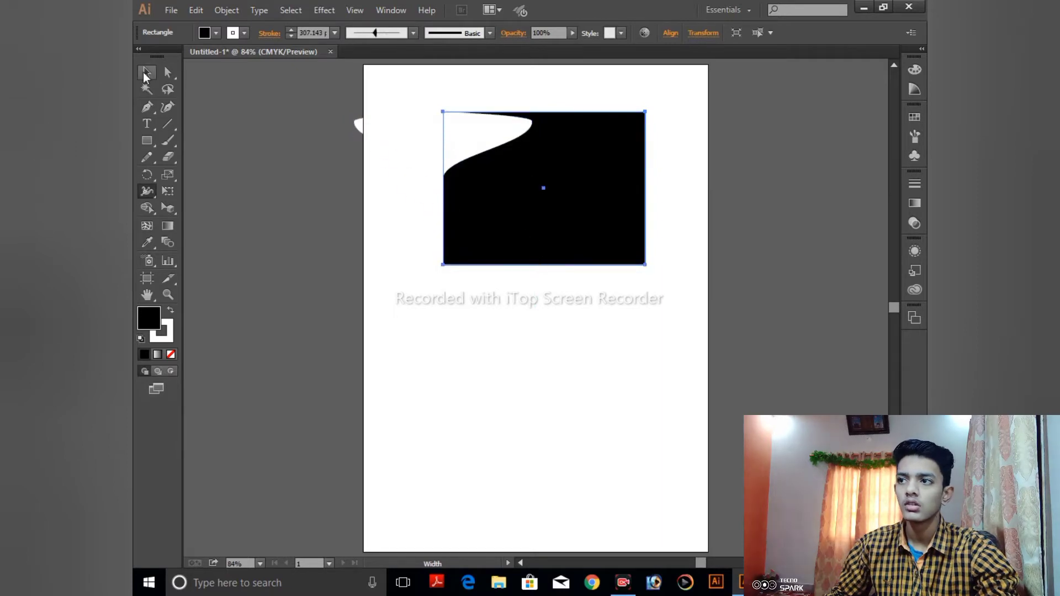
{"action": "left_click_drag", "start_coordinate": [408, 138], "coordinate": [301, 157]}
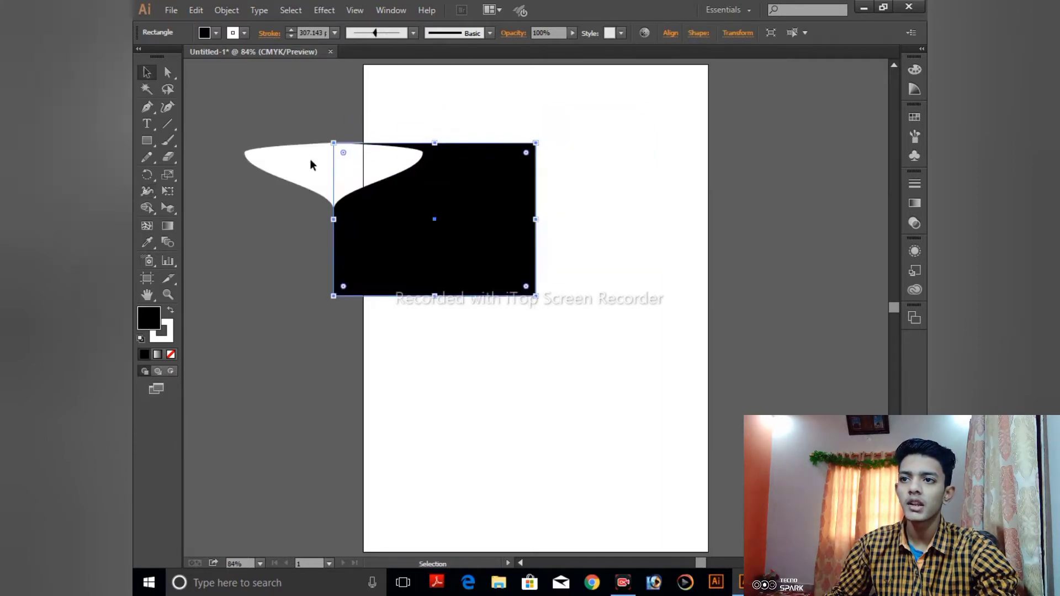
{"action": "double_click", "coordinate": [351, 205]}
{"action": "left_click", "coordinate": [195, 77]}
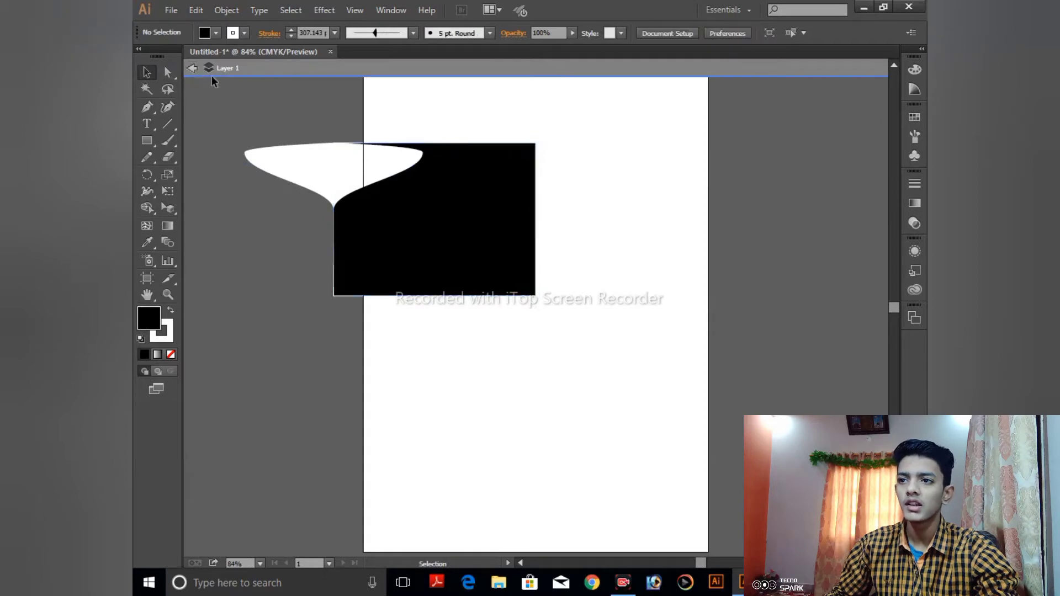
{"action": "double_click", "coordinate": [190, 72]}
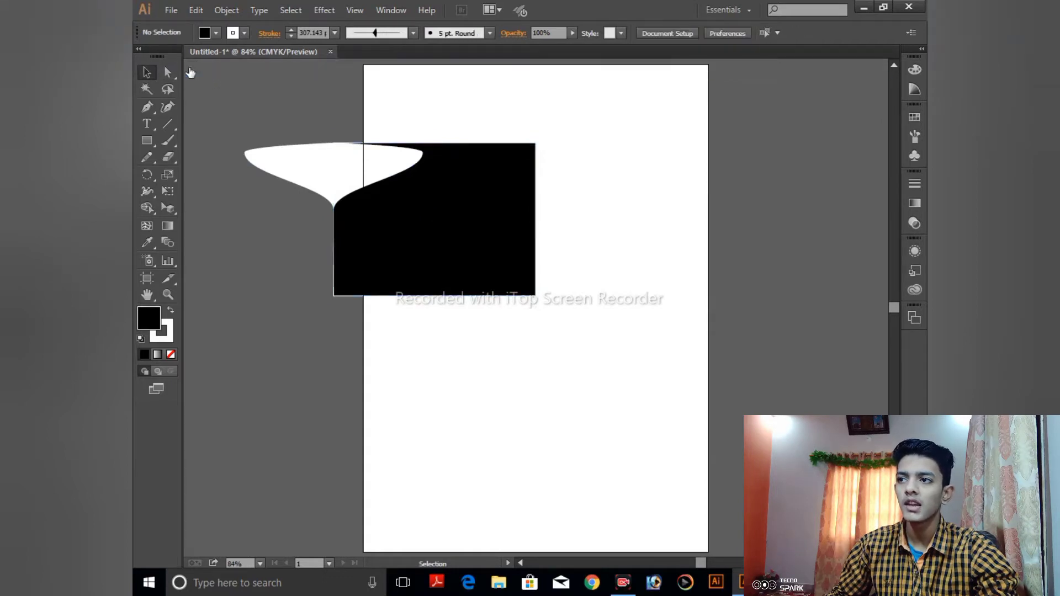
{"action": "left_click", "coordinate": [345, 154]}
{"action": "key", "text": "Delete"}
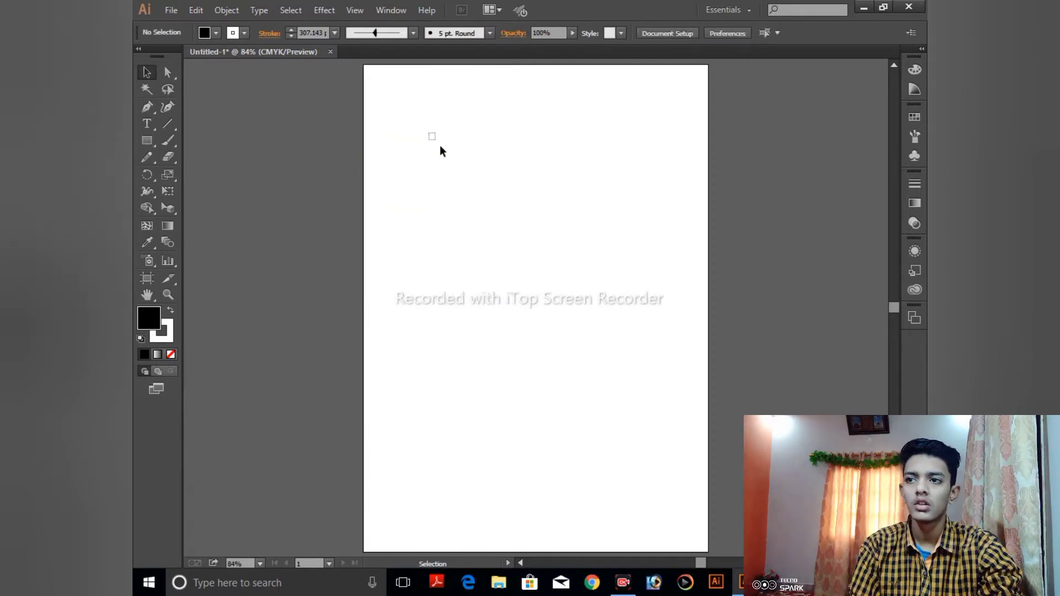
Draw a black square in the upper middle of the artboard, discarding the first rectangle.
{"action": "left_click", "coordinate": [147, 140]}
{"action": "left_click_drag", "start_coordinate": [483, 163], "coordinate": [610, 253]}
{"action": "key", "text": "Delete"}
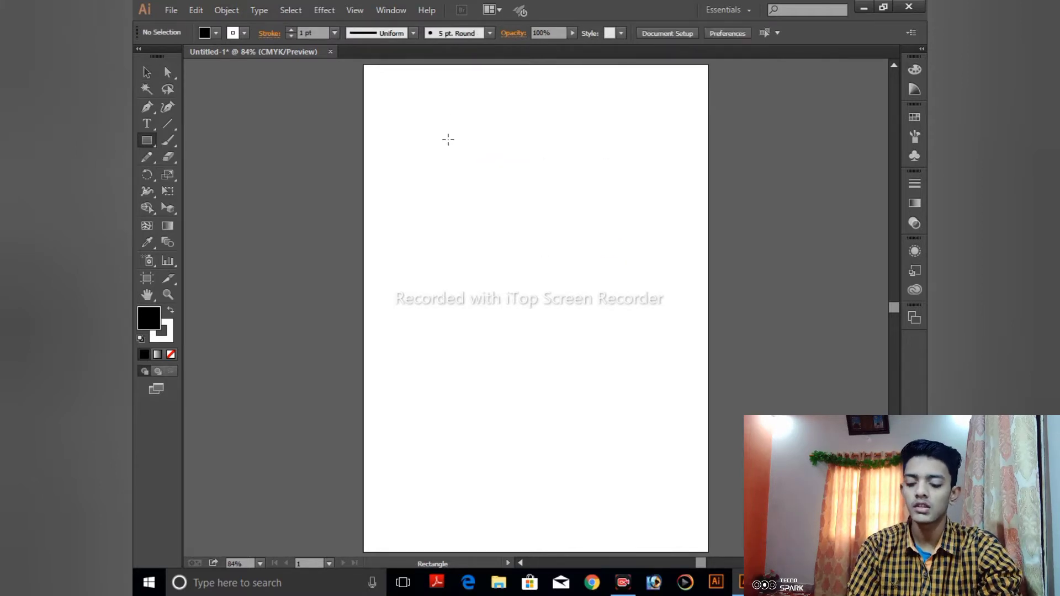
{"action": "left_click_drag", "start_coordinate": [461, 154], "coordinate": [621, 312]}
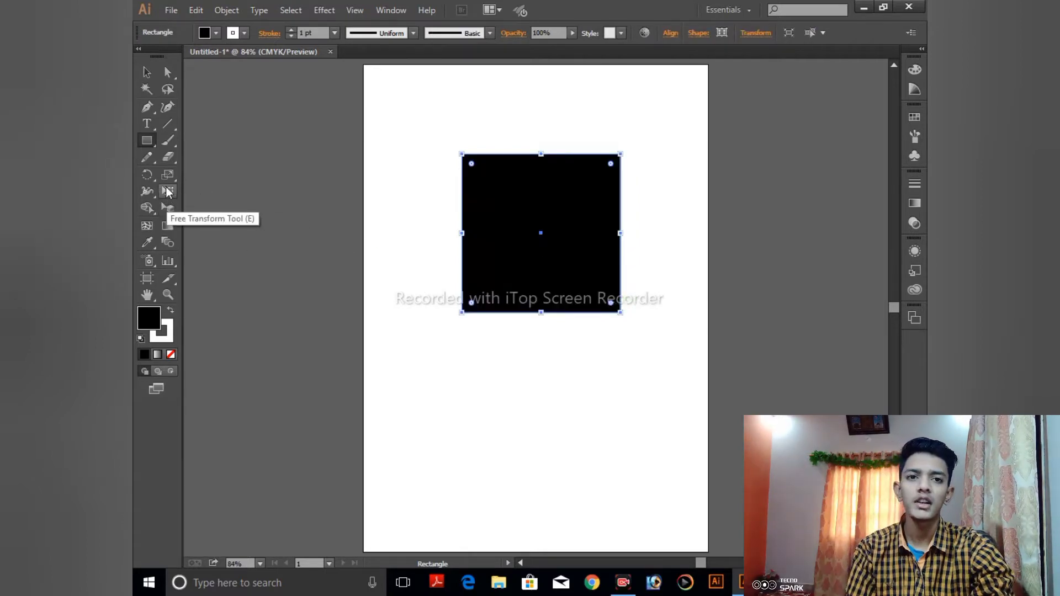
Move the square down with Free Transform and enlarge it proportionally with Constrain enabled.
{"action": "left_click", "coordinate": [166, 191]}
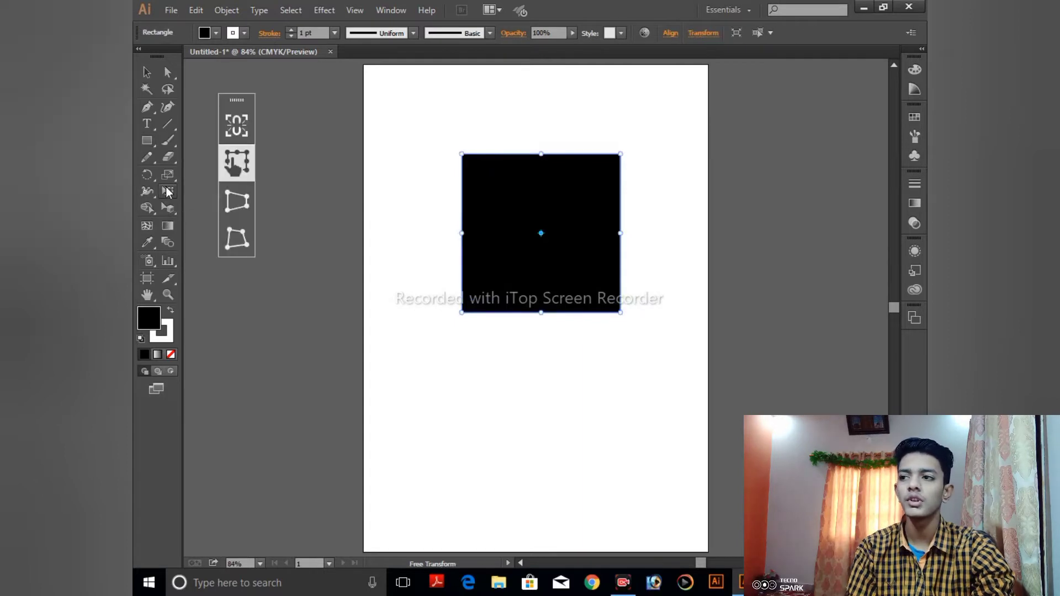
{"action": "left_click", "coordinate": [250, 128]}
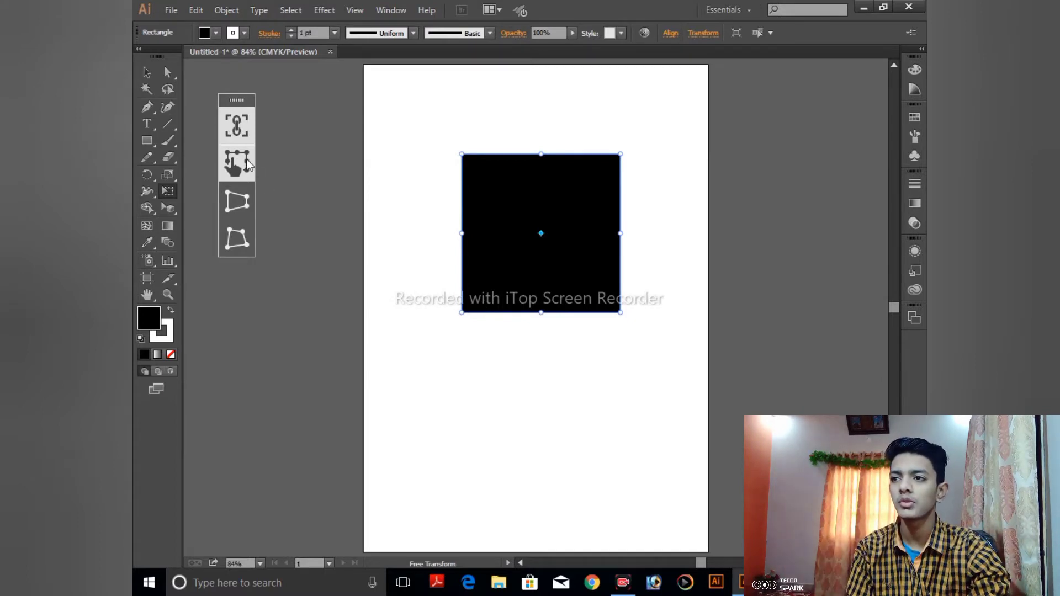
{"action": "left_click", "coordinate": [230, 124]}
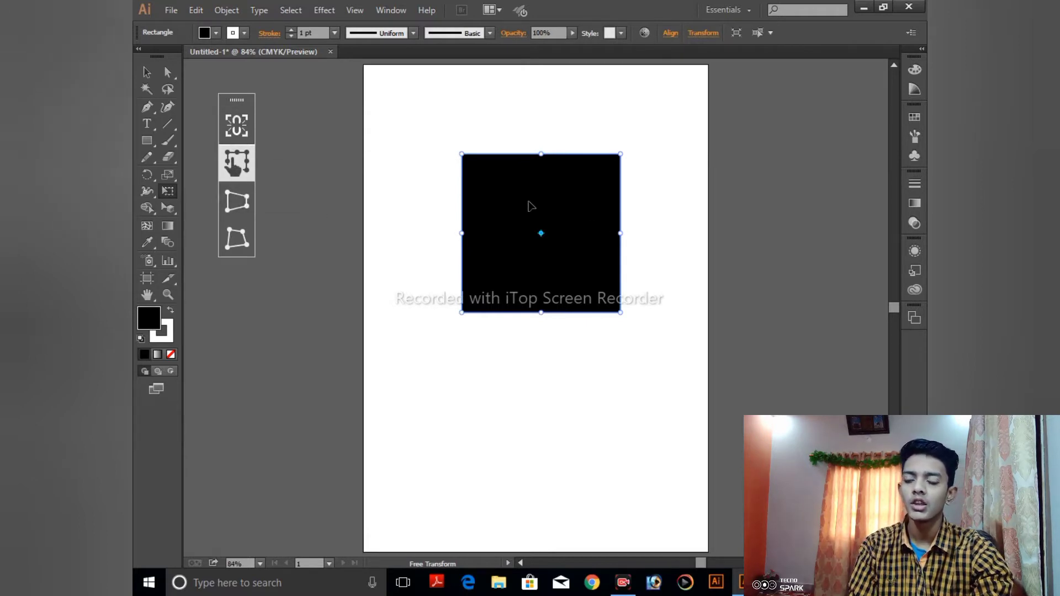
{"action": "left_click_drag", "start_coordinate": [533, 206], "coordinate": [632, 206]}
{"action": "left_click_drag", "start_coordinate": [607, 211], "coordinate": [518, 335]}
{"action": "left_click", "coordinate": [245, 124]}
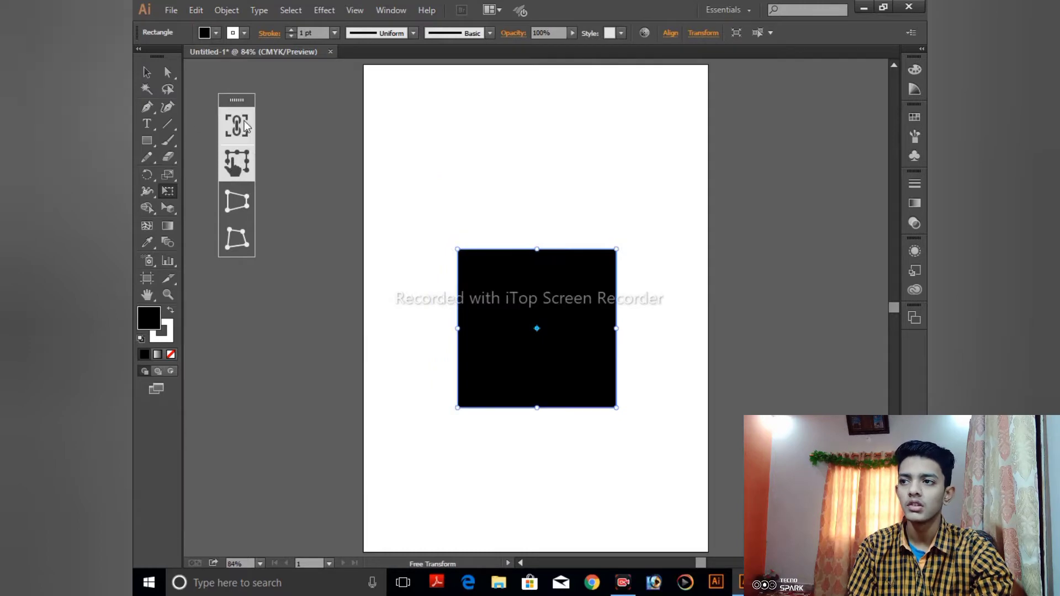
{"action": "left_click_drag", "start_coordinate": [614, 250], "coordinate": [660, 206]}
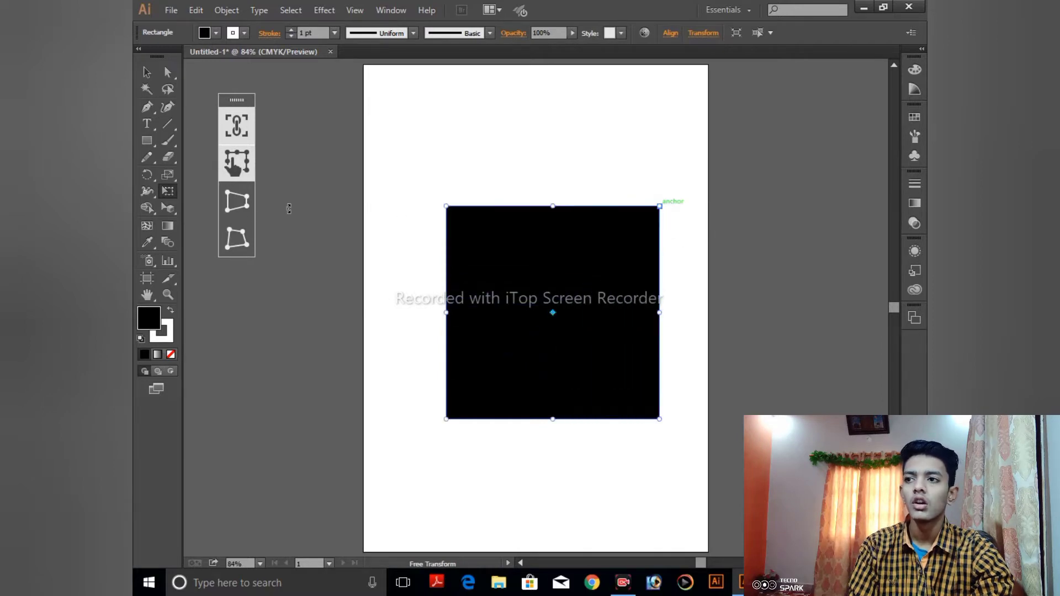
Perspective-distort the square into a trapezoid with a shorter left edge, and shorten that edge further with the Scale tool.
{"action": "left_click", "coordinate": [245, 206]}
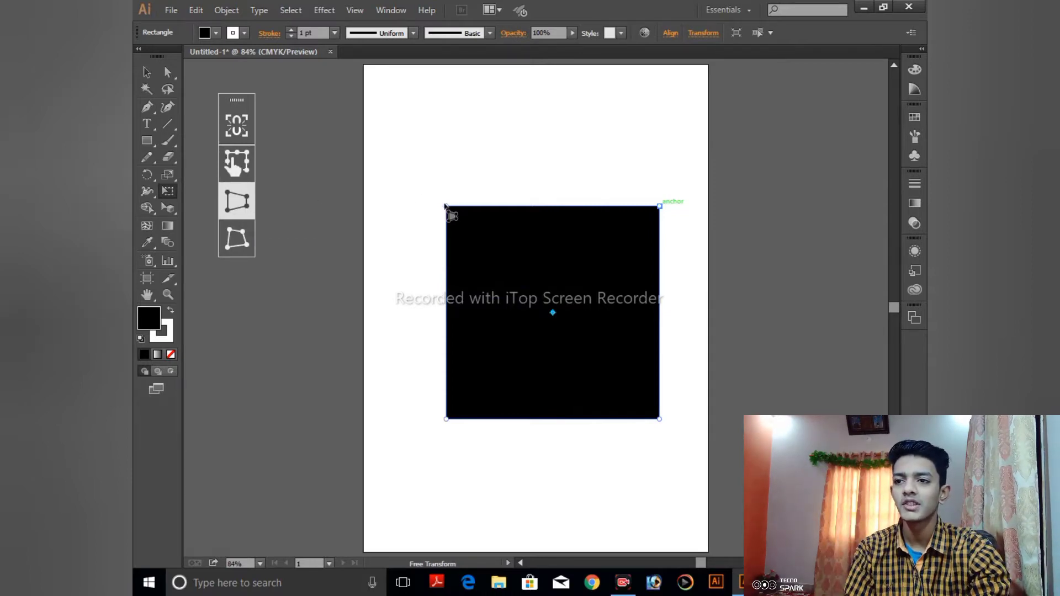
{"action": "left_click_drag", "start_coordinate": [445, 206], "coordinate": [476, 387]}
{"action": "left_click", "coordinate": [168, 175]}
{"action": "left_click", "coordinate": [168, 72]}
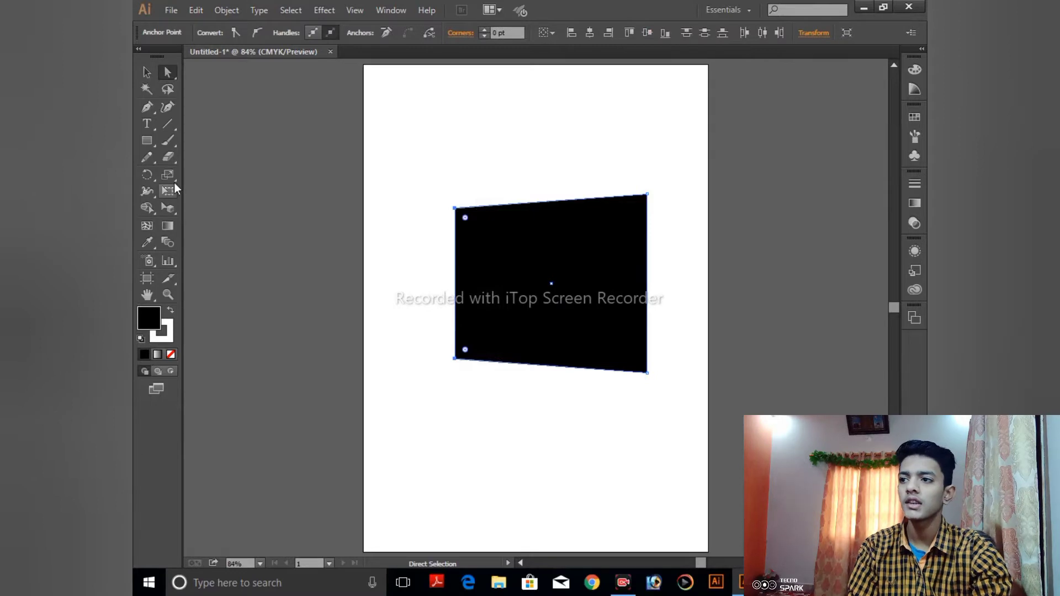
{"action": "left_click", "coordinate": [170, 177]}
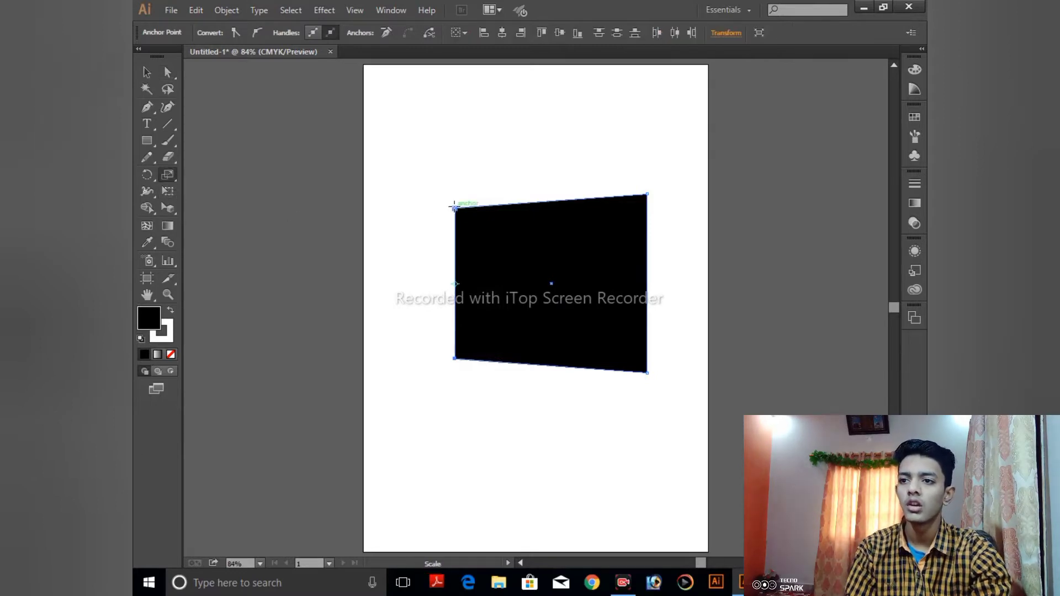
{"action": "left_click_drag", "start_coordinate": [454, 208], "coordinate": [451, 222]}
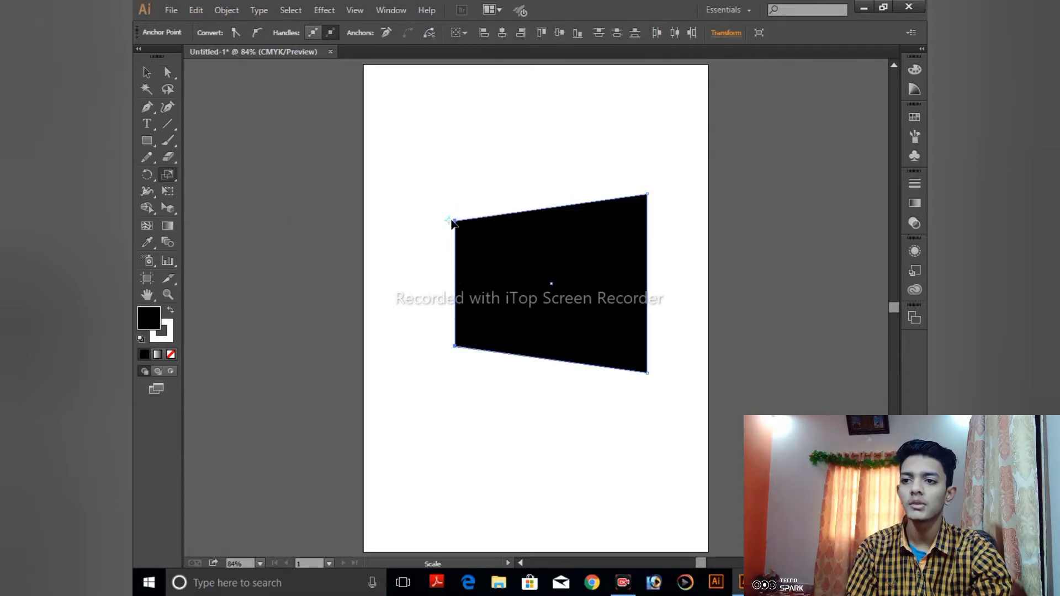
Shift the trapezoid's left edge slightly upward using Free Transform in Perspective Distort mode.
{"action": "left_click", "coordinate": [165, 193]}
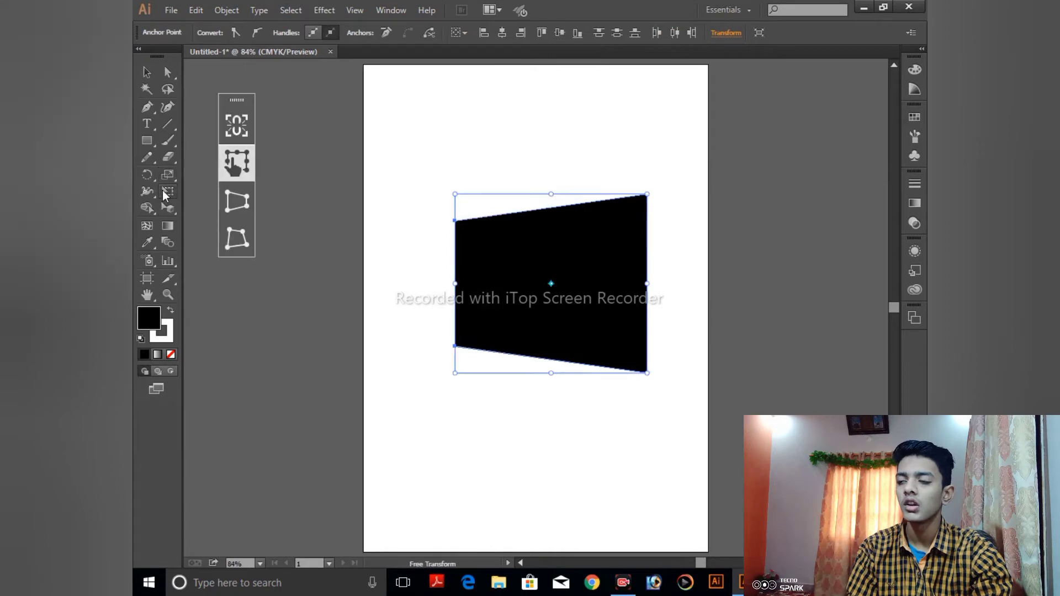
{"action": "left_click", "coordinate": [237, 201]}
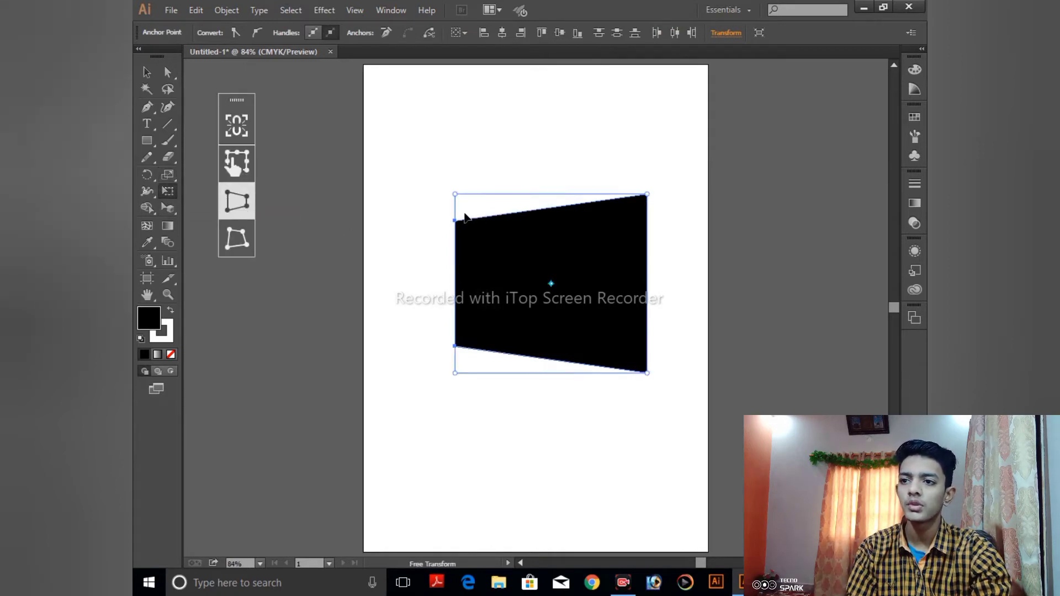
{"action": "left_click_drag", "start_coordinate": [458, 223], "coordinate": [455, 215]}
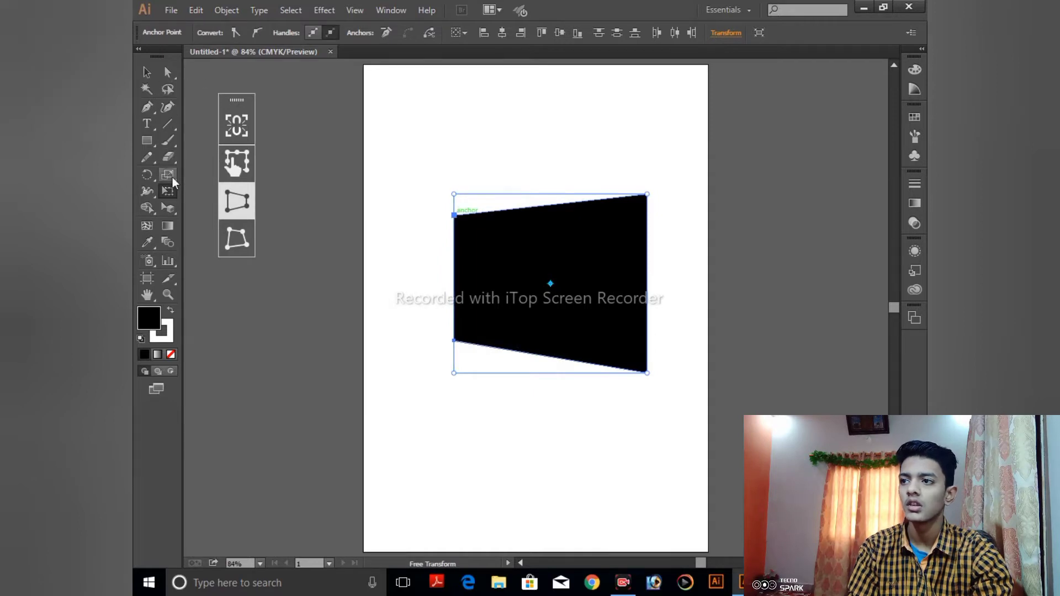
Clear the trapezoid from the artboard.
{"action": "left_click", "coordinate": [247, 244]}
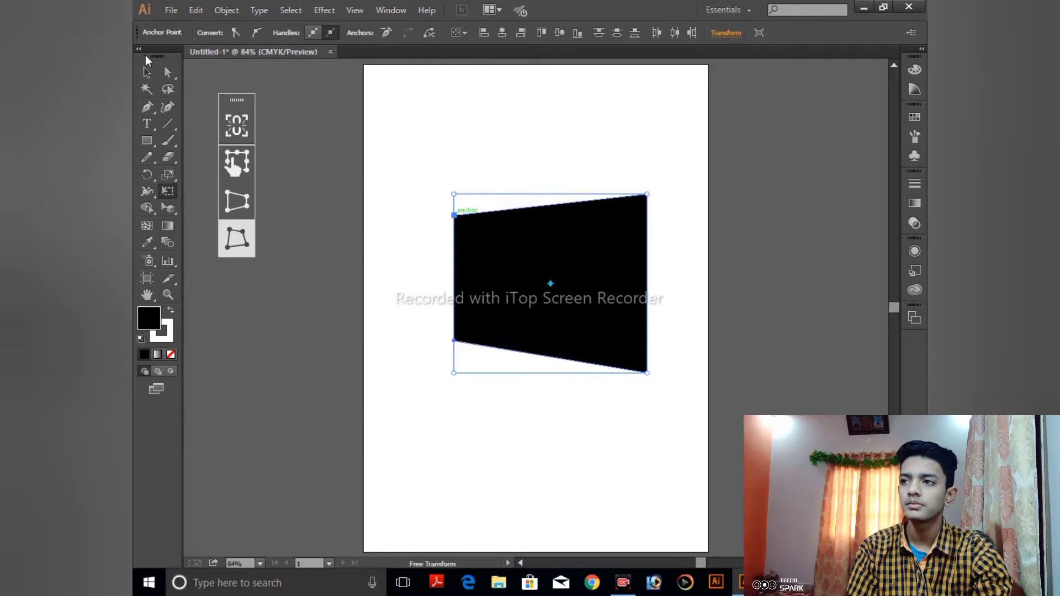
{"action": "key", "text": "ctrl+z"}
{"action": "key", "text": "ctrl+shift+a"}
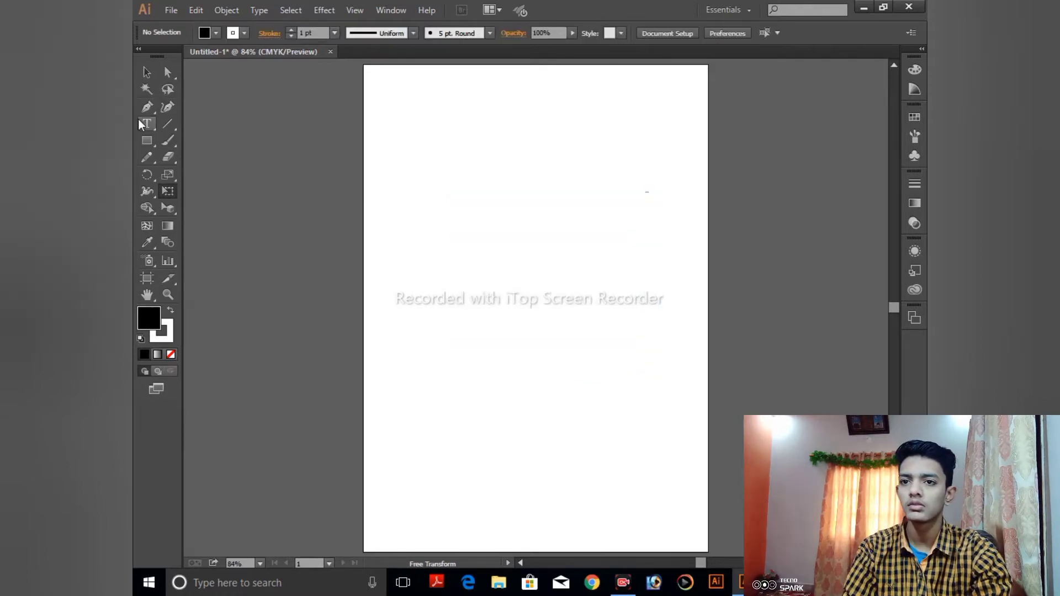
Draw a new black square in the upper half of the artboard with the Rectangle tool.
{"action": "left_click", "coordinate": [147, 157]}
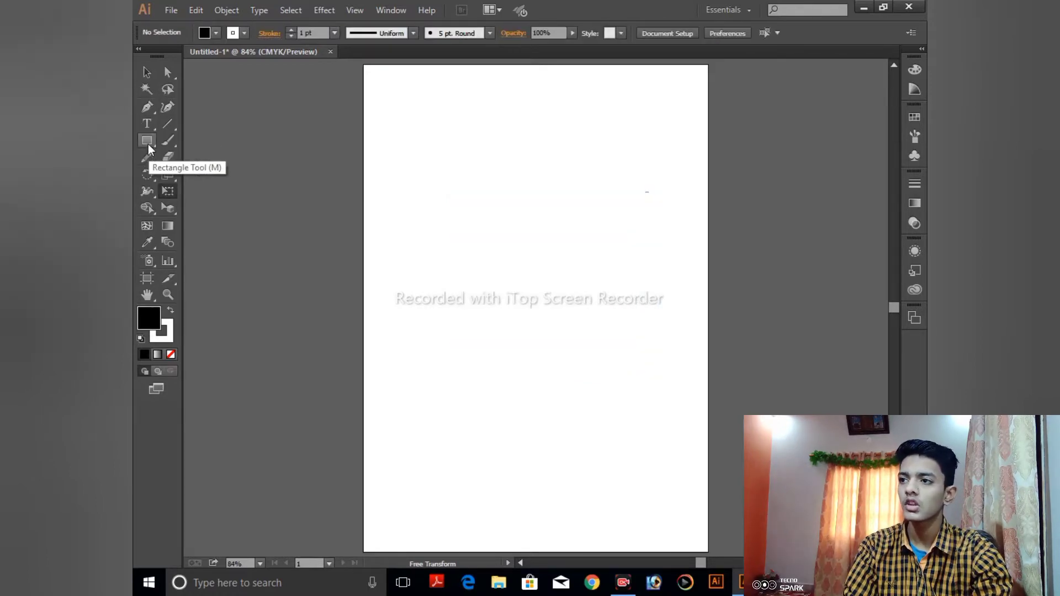
{"action": "left_click", "coordinate": [147, 141]}
{"action": "left_click_drag", "start_coordinate": [453, 148], "coordinate": [651, 346]}
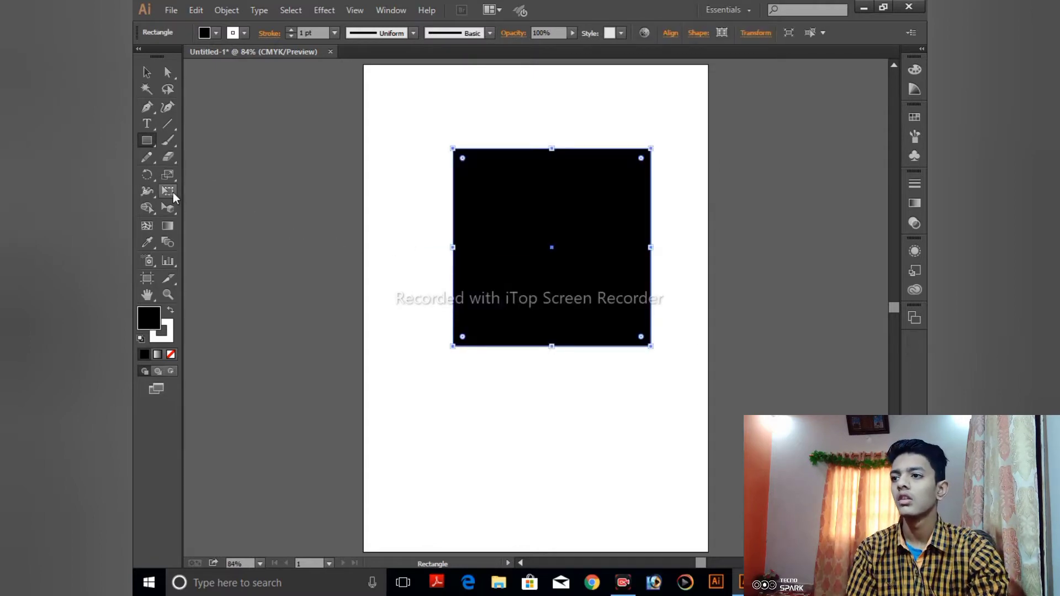
Pull the new square's top-left corner inward using Free Transform in Free Distort mode.
{"action": "left_click", "coordinate": [174, 192]}
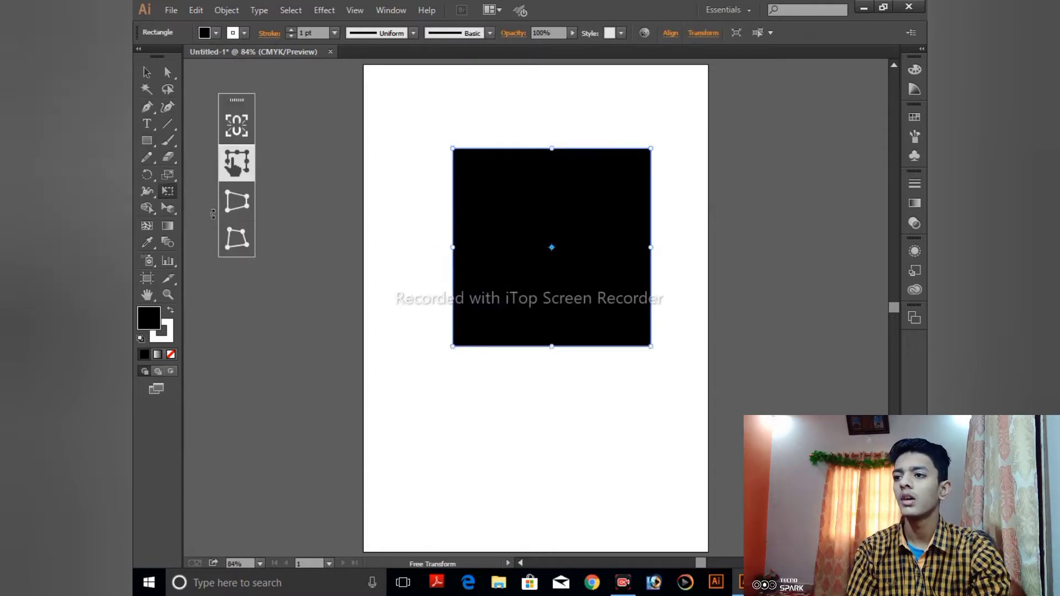
{"action": "left_click", "coordinate": [237, 244]}
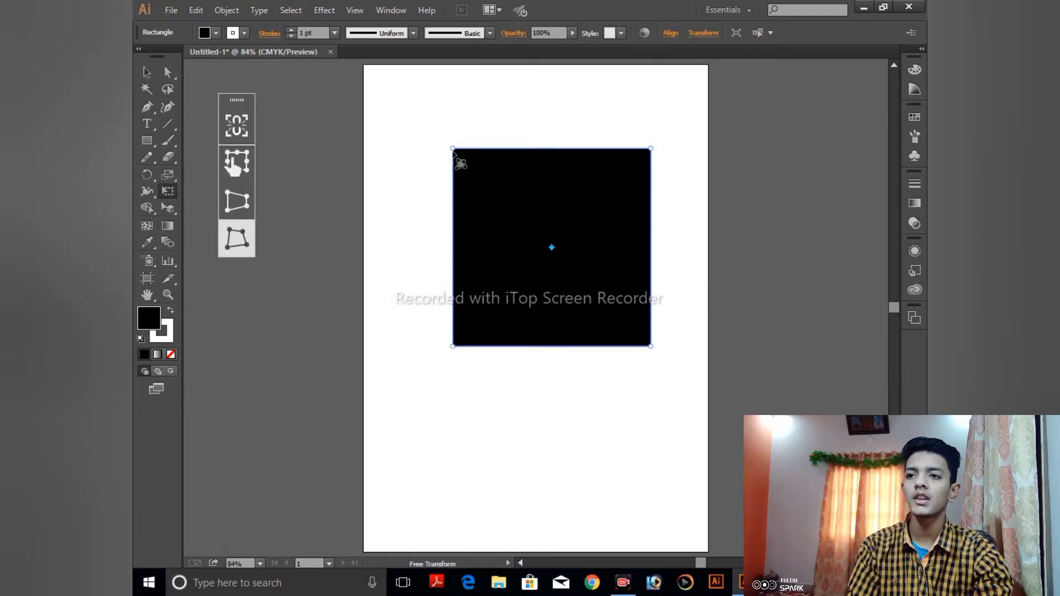
{"action": "left_click_drag", "start_coordinate": [453, 150], "coordinate": [502, 160]}
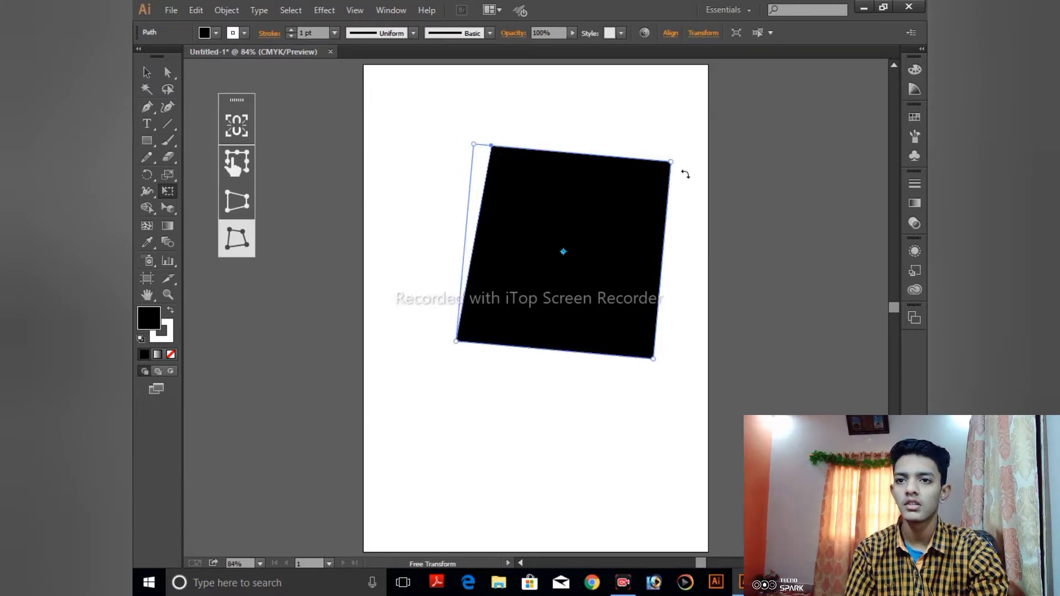
Try to distort the shape's top-right corner, and delete the shape from the artboard.
{"action": "left_click_drag", "start_coordinate": [670, 163], "coordinate": [530, 250]}
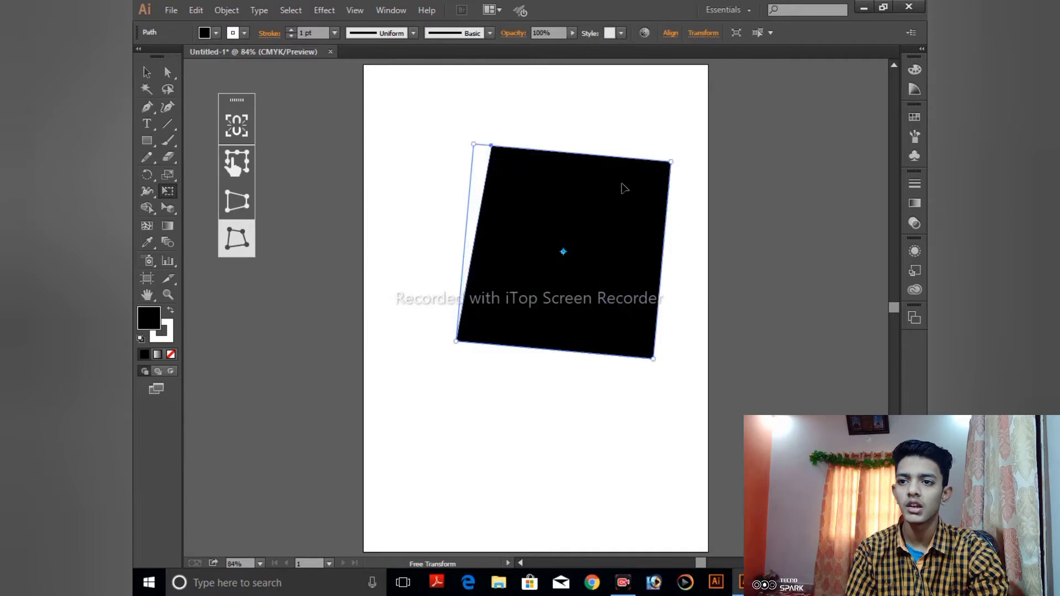
{"action": "left_click_drag", "start_coordinate": [675, 171], "coordinate": [659, 197]}
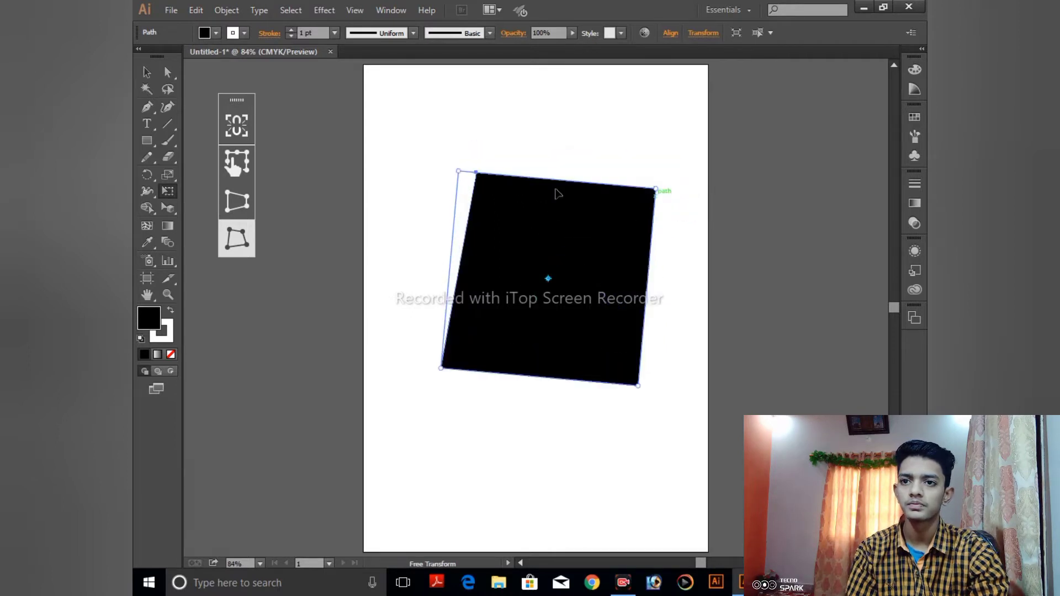
{"action": "key", "text": "Delete"}
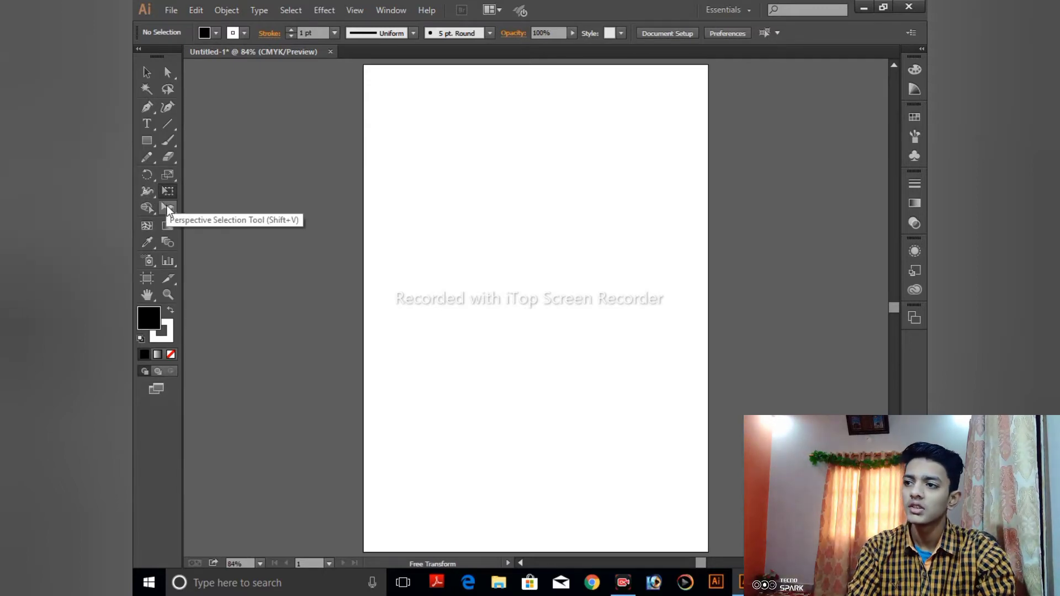
Display the two-point perspective grid on the artboard with the Perspective Grid tool.
{"action": "left_click", "coordinate": [167, 208]}
{"action": "left_click", "coordinate": [167, 207]}
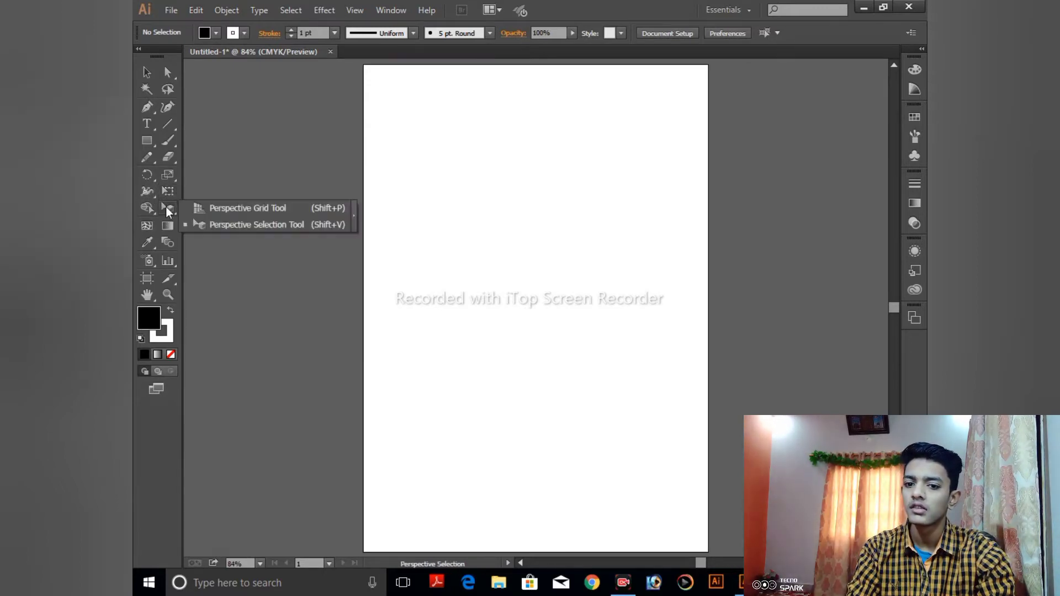
{"action": "left_click", "coordinate": [188, 208]}
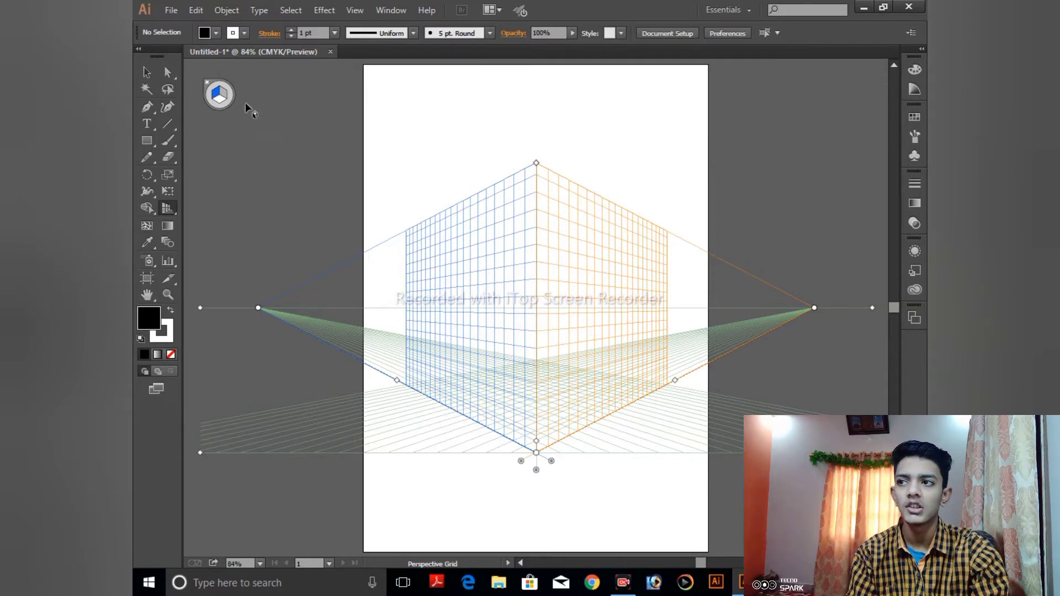
{"action": "key", "text": "shift+v"}
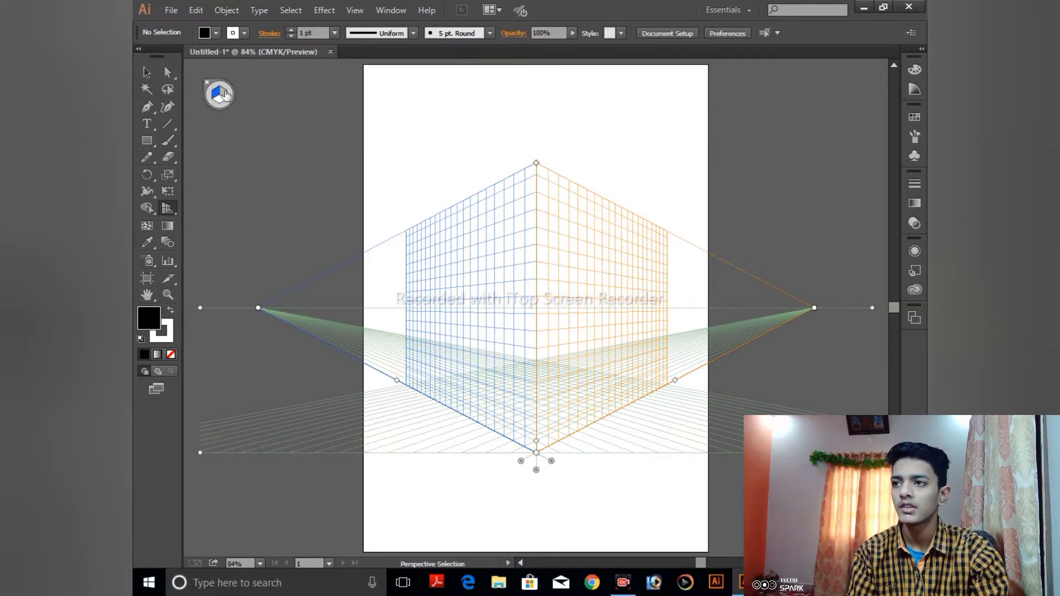
{"action": "left_click", "coordinate": [226, 105]}
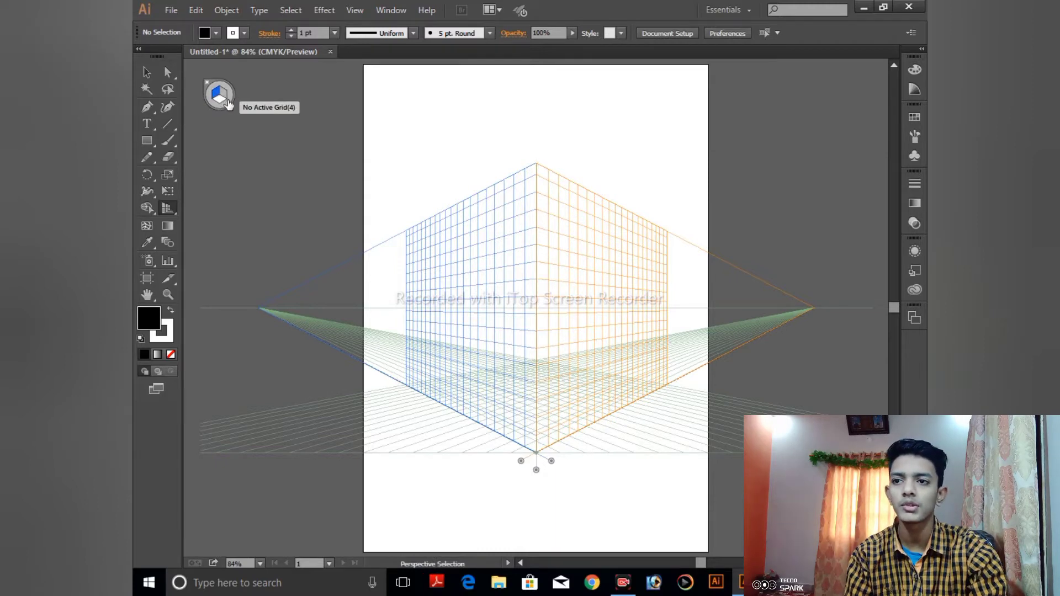
{"action": "key", "text": "shift+p"}
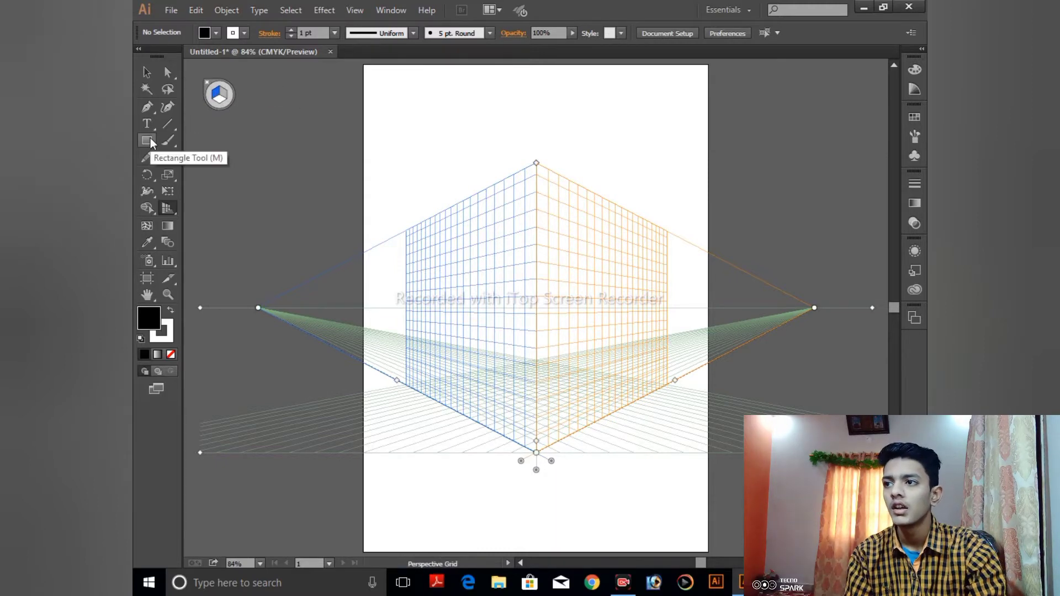
Draw a black rectangle on the left grid plane, and try to draw others over the right side with the left plane active.
{"action": "left_click", "coordinate": [151, 141]}
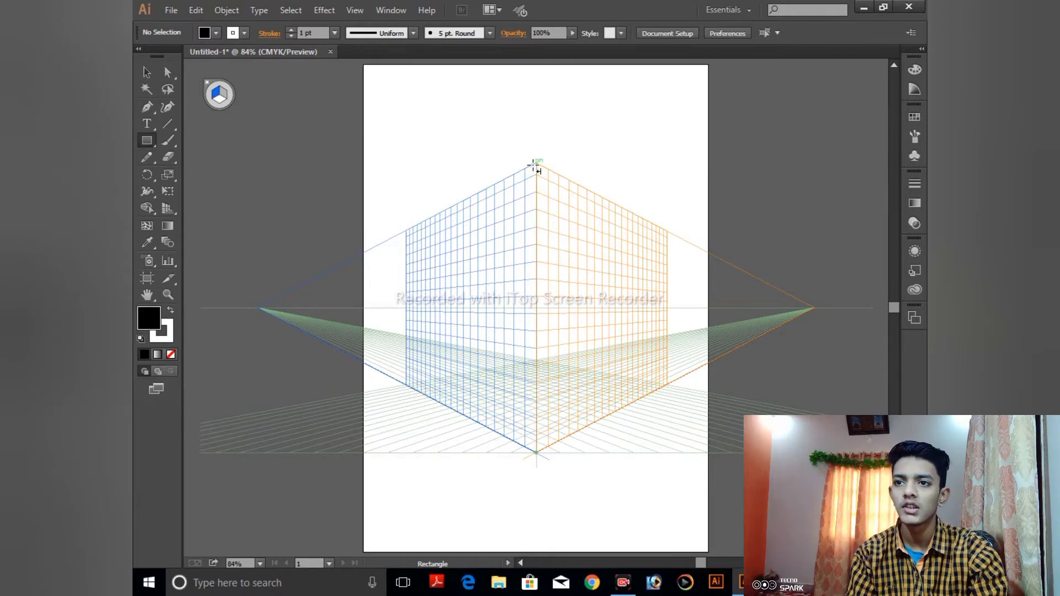
{"action": "left_click_drag", "start_coordinate": [535, 164], "coordinate": [360, 357]}
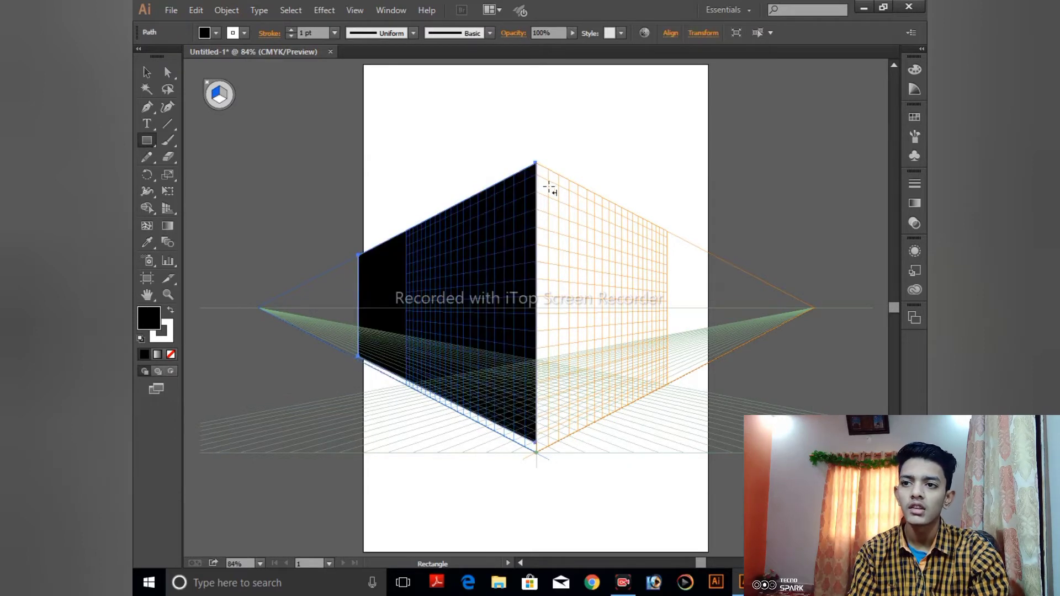
{"action": "left_click_drag", "start_coordinate": [538, 166], "coordinate": [809, 321]}
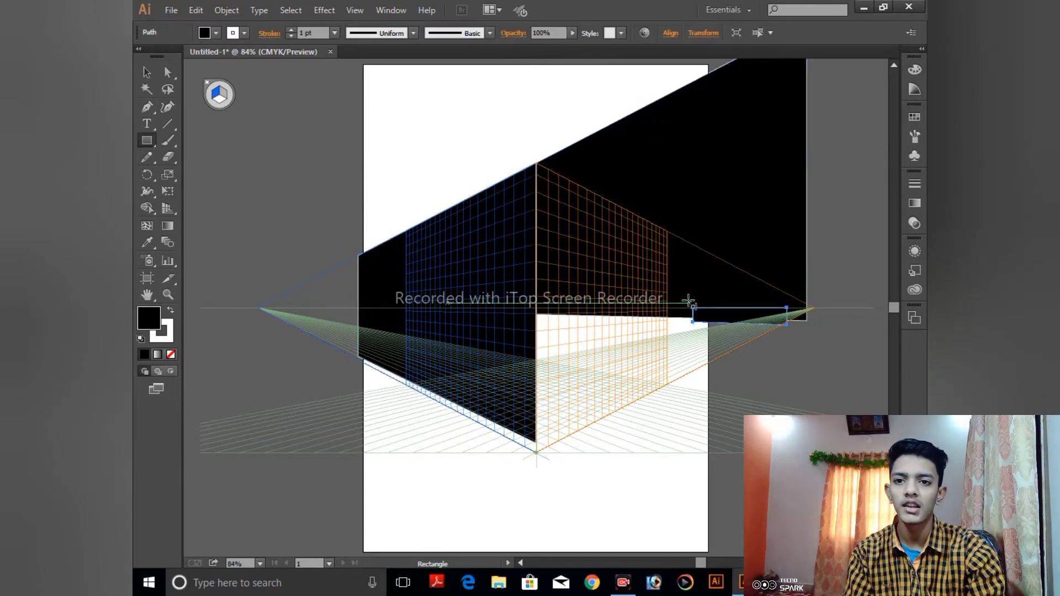
{"action": "key", "text": "ctrl+shift+a"}
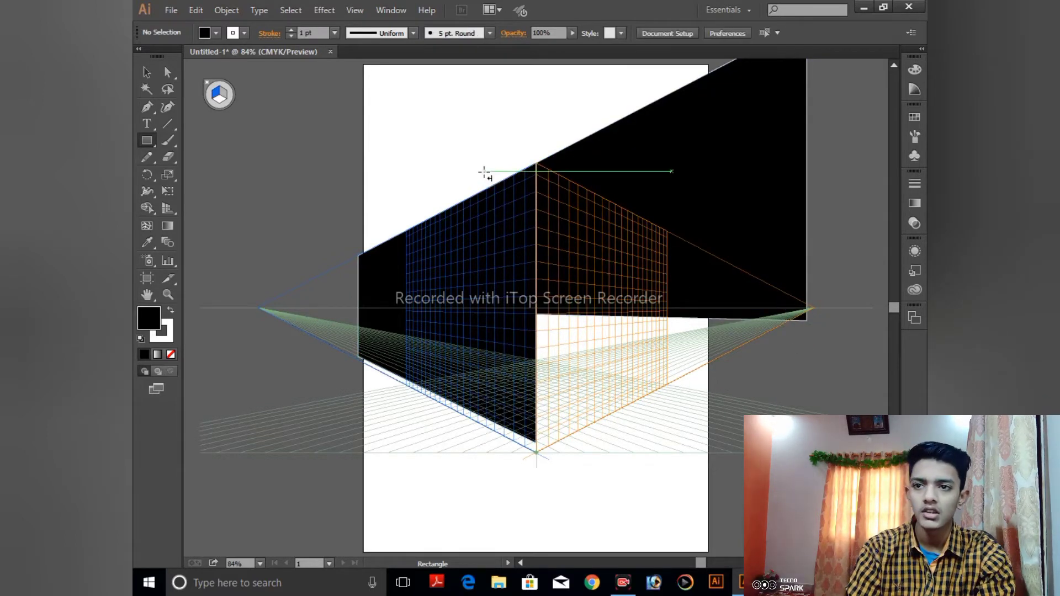
Delete the test rectangles drawn on the perspective grid.
{"action": "left_click", "coordinate": [147, 72]}
{"action": "left_click", "coordinate": [740, 239]}
{"action": "key", "text": "Delete"}
{"action": "key", "text": "ctrl+z"}
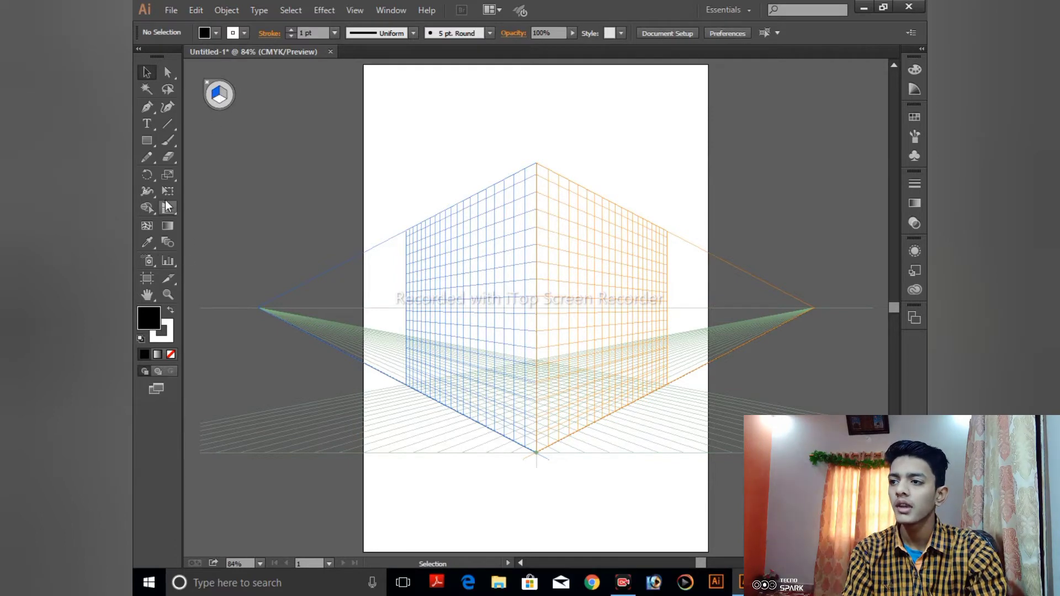
Make the right grid plane active with the Perspective Selection tool, and draw a black rectangle on it from the grid's top corner.
{"action": "left_click_drag", "start_coordinate": [168, 207], "coordinate": [203, 225]}
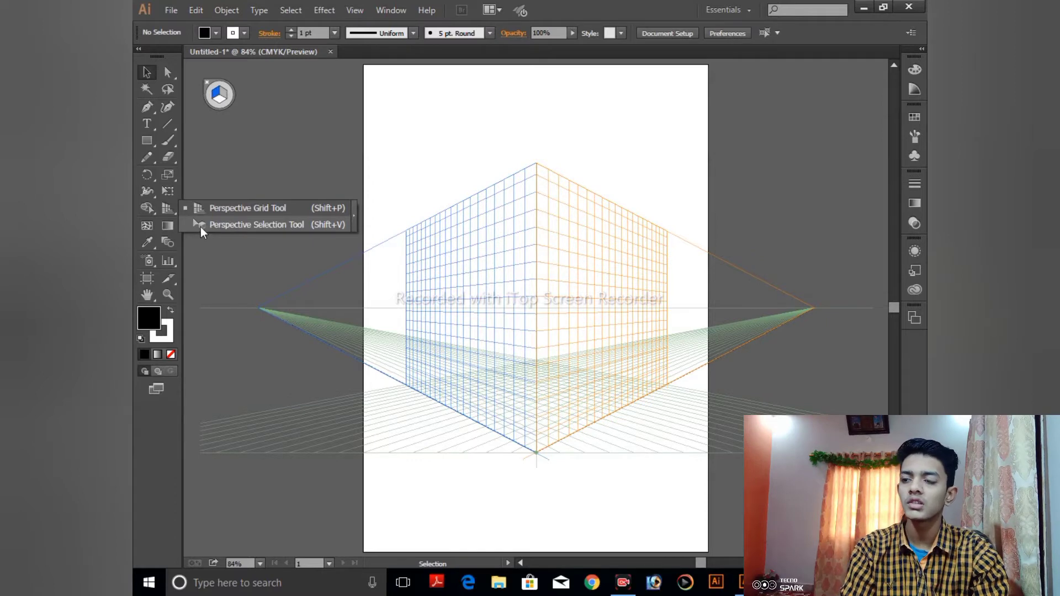
{"action": "left_click_drag", "start_coordinate": [201, 227], "coordinate": [201, 228]}
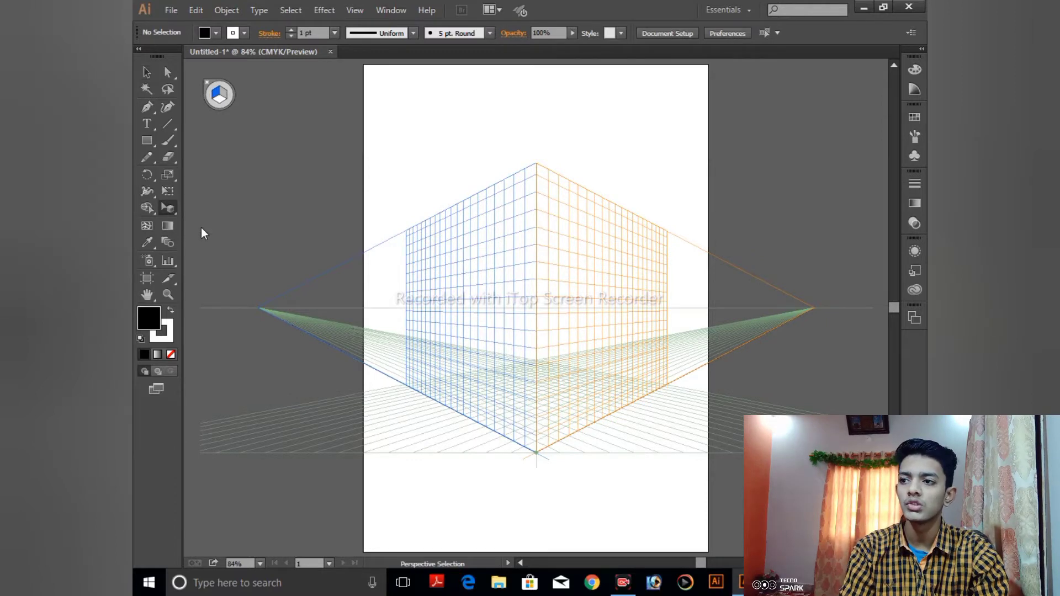
{"action": "left_click", "coordinate": [222, 97]}
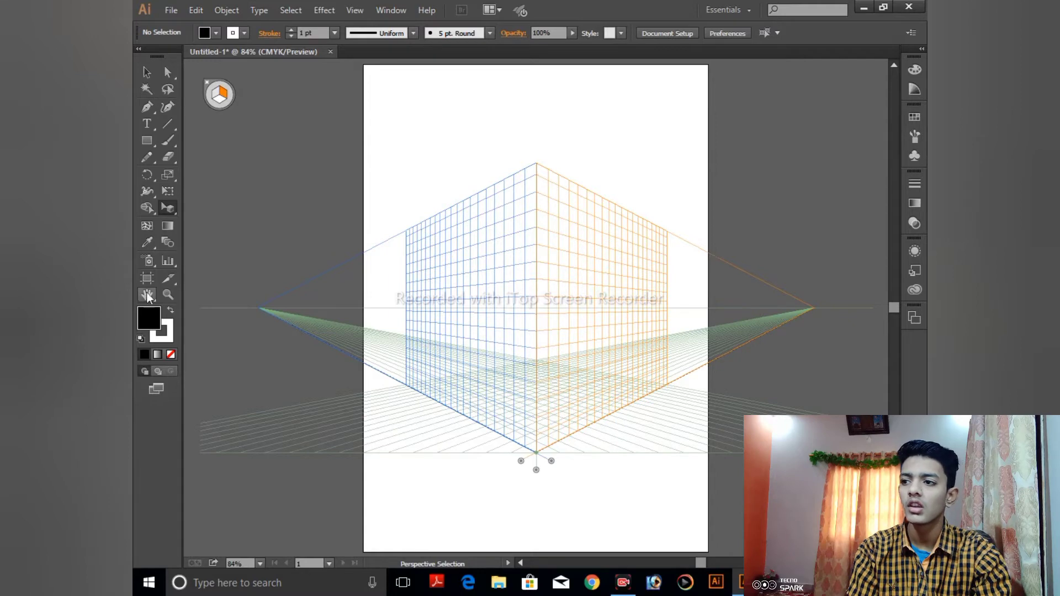
{"action": "left_click", "coordinate": [145, 143]}
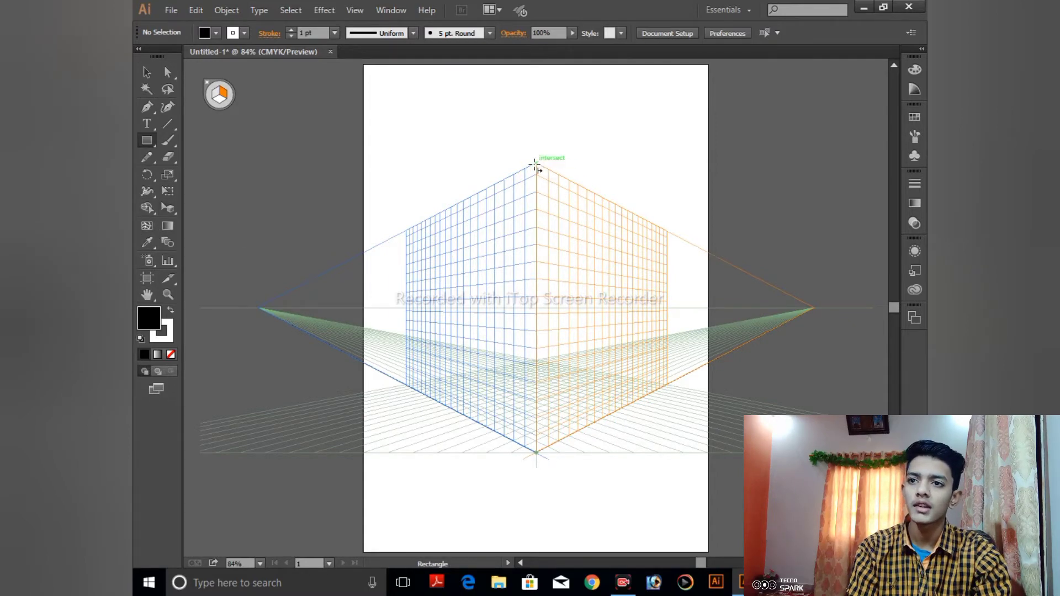
{"action": "left_click_drag", "start_coordinate": [536, 164], "coordinate": [681, 362]}
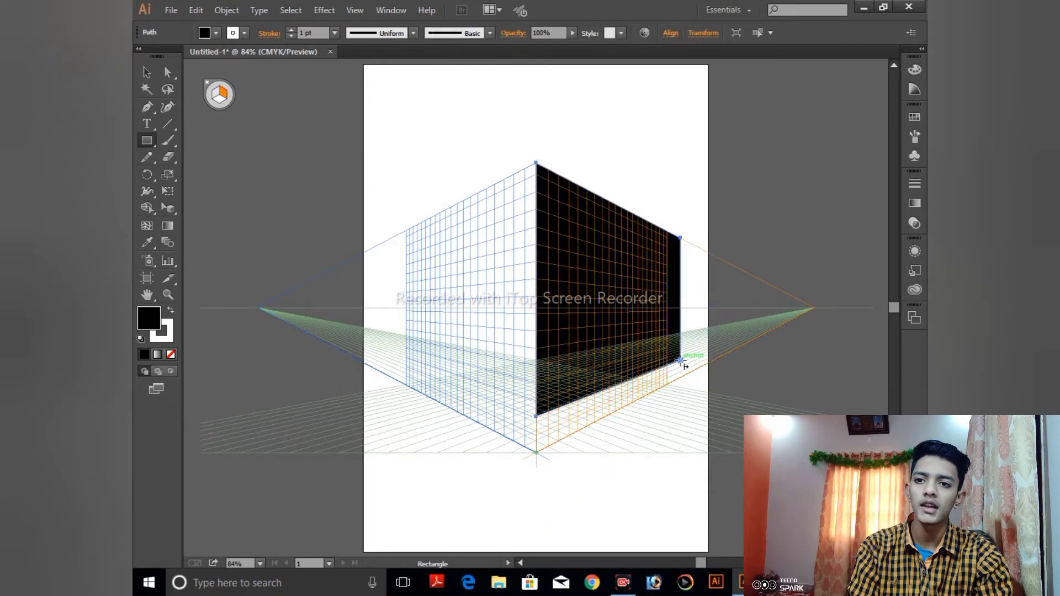
Draw a black rectangle covering the left grid plane and another on the horizontal ground plane below the box.
{"action": "left_click", "coordinate": [216, 95]}
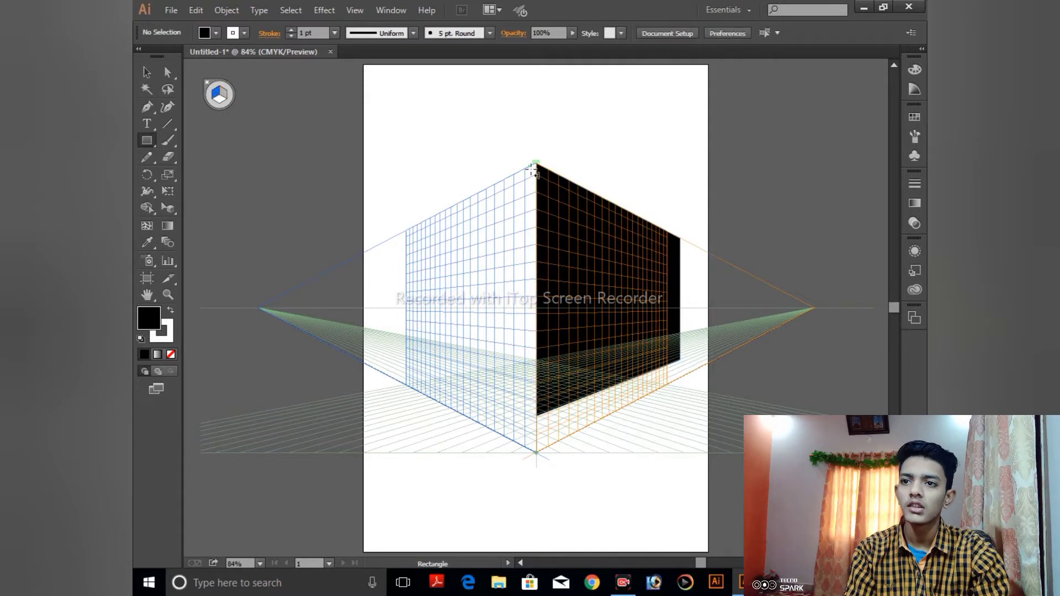
{"action": "left_click_drag", "start_coordinate": [535, 202], "coordinate": [404, 383]}
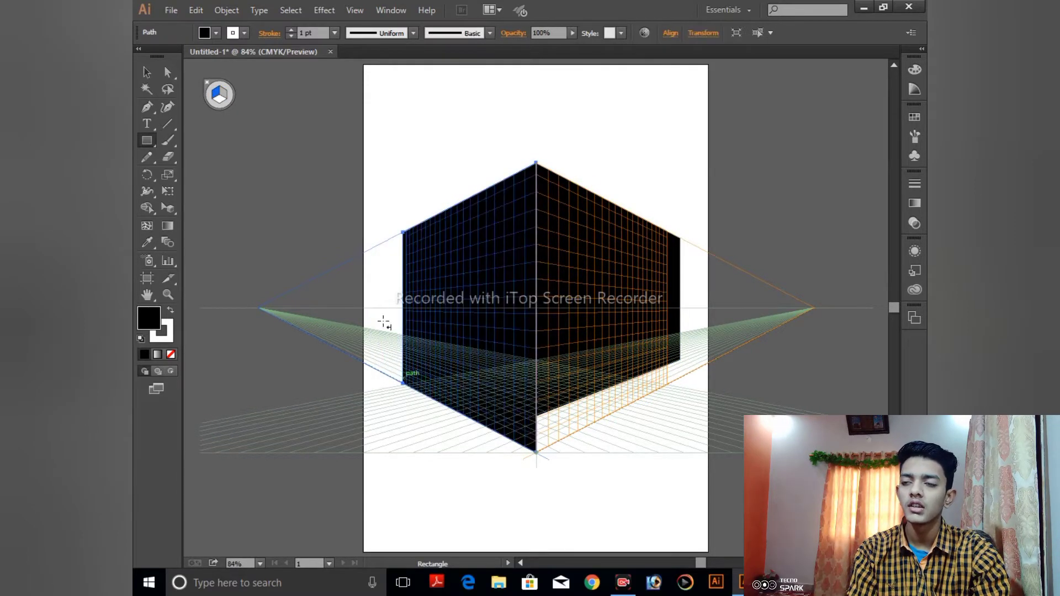
{"action": "left_click", "coordinate": [219, 99]}
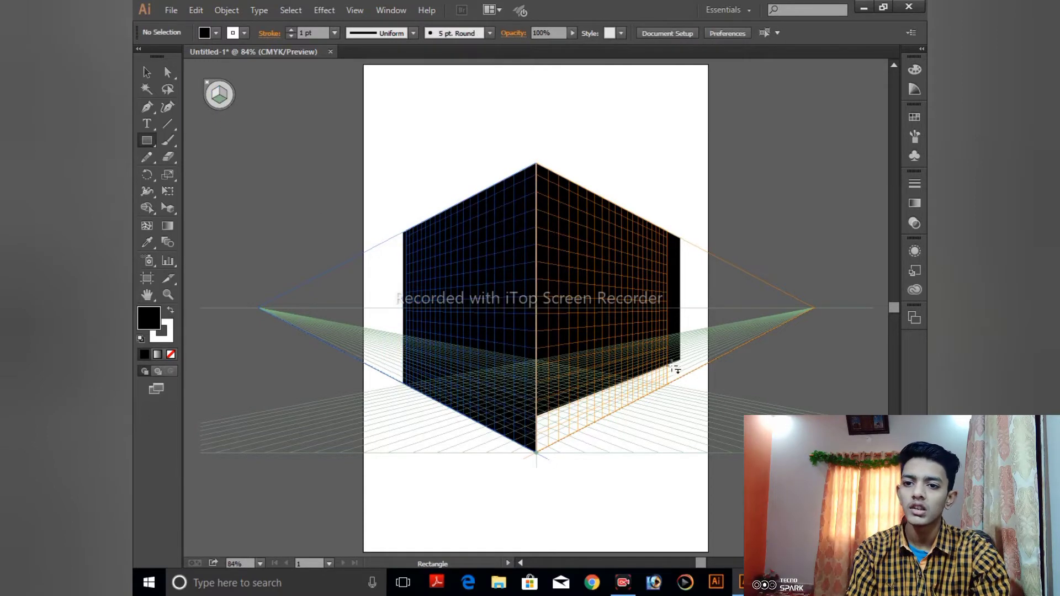
{"action": "left_click_drag", "start_coordinate": [669, 369], "coordinate": [575, 503]}
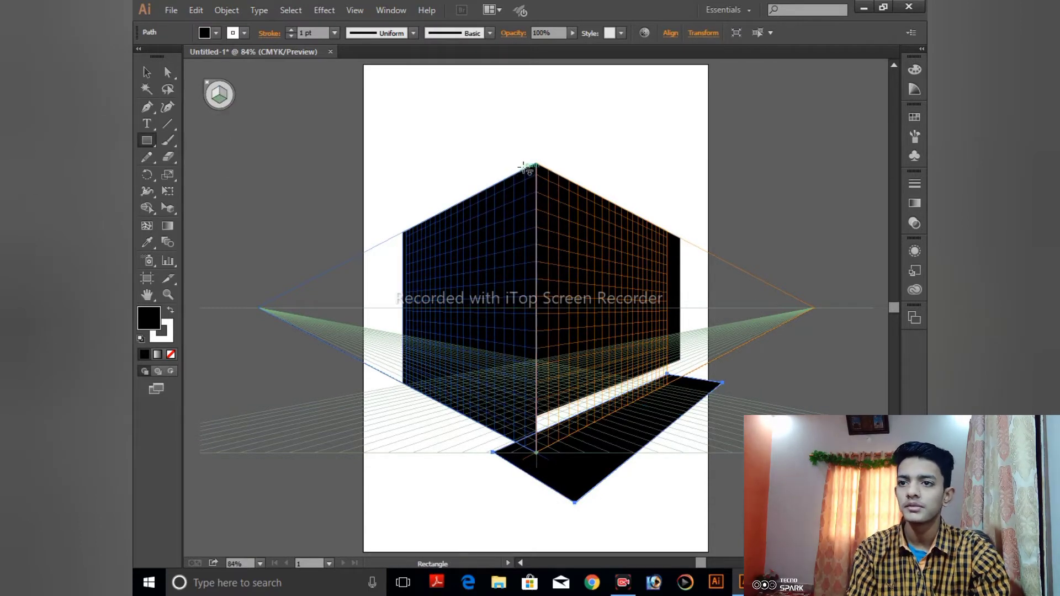
Draw a small black rectangle above the box on the horizontal plane, dismissing the rectangle size settings.
{"action": "left_click_drag", "start_coordinate": [535, 163], "coordinate": [446, 137]}
{"action": "left_click", "coordinate": [443, 146]}
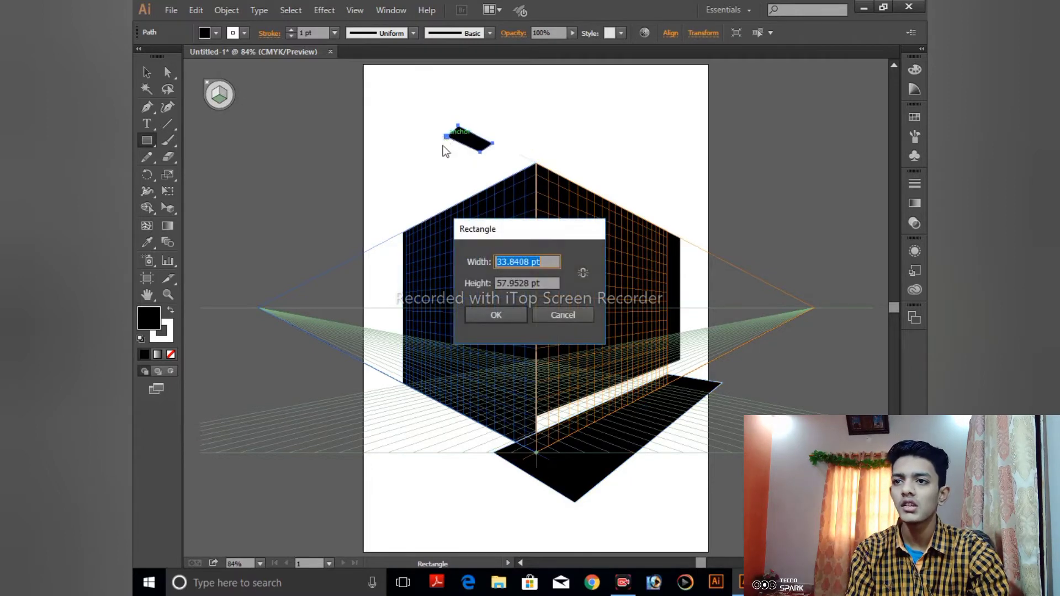
{"action": "left_click", "coordinate": [567, 314]}
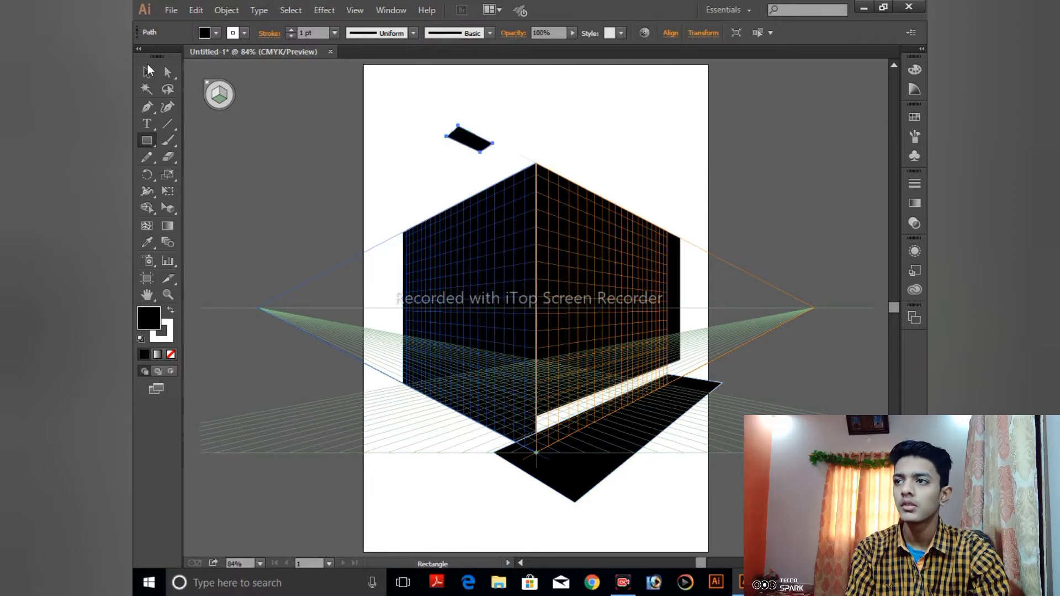
Select all the rectangles of the perspective box and delete them from the artboard.
{"action": "left_click", "coordinate": [146, 72]}
{"action": "left_click", "coordinate": [678, 502]}
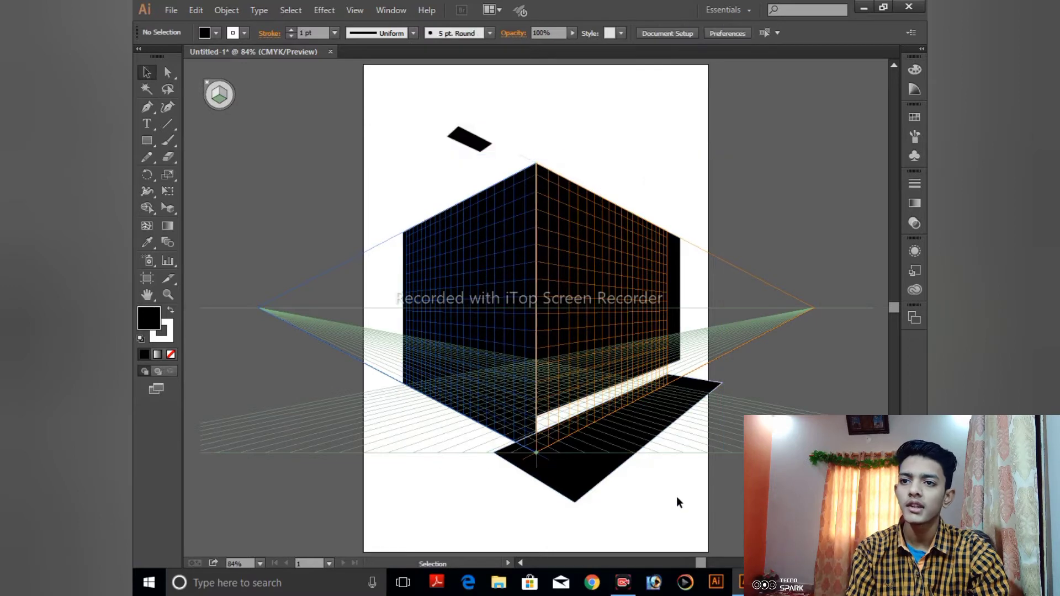
{"action": "left_click_drag", "start_coordinate": [356, 104], "coordinate": [625, 480]}
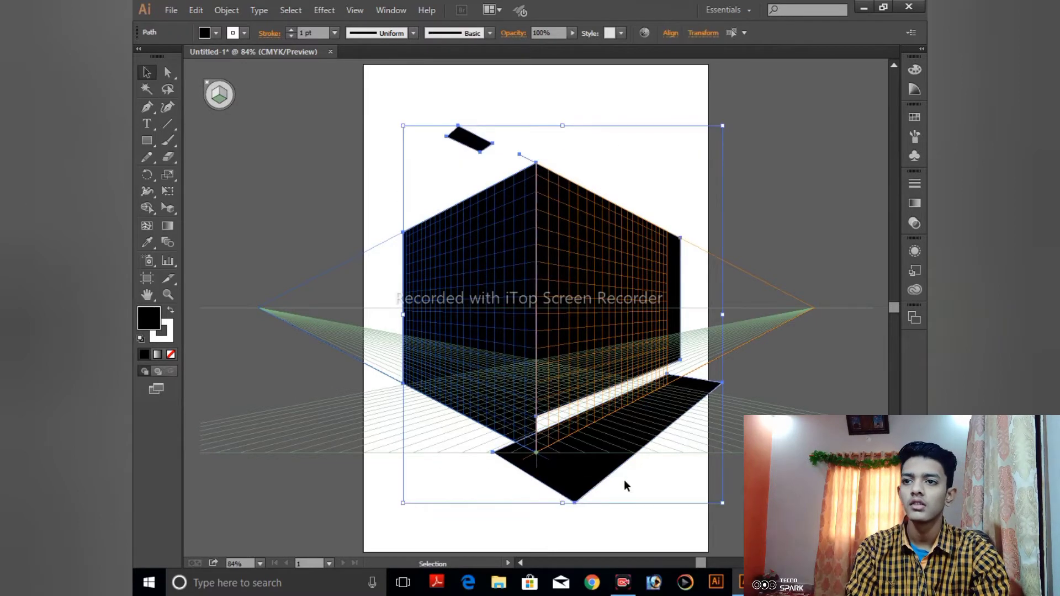
{"action": "key", "text": "Delete"}
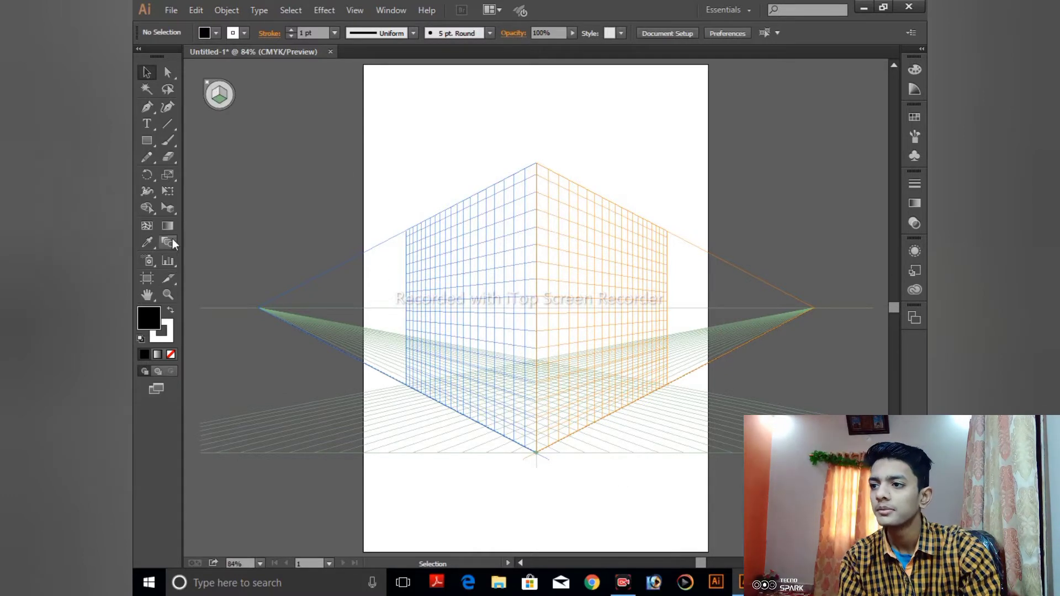
Activate the Perspective Selection tool and hide the perspective grid using the plane switching widget.
{"action": "left_click_drag", "start_coordinate": [168, 212], "coordinate": [196, 221]}
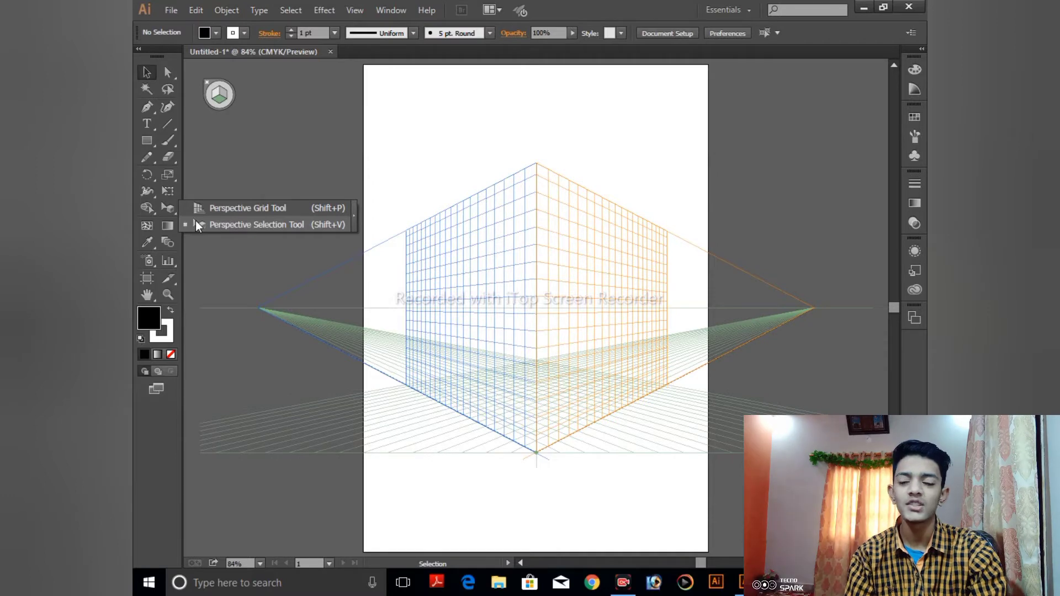
{"action": "left_click", "coordinate": [197, 223]}
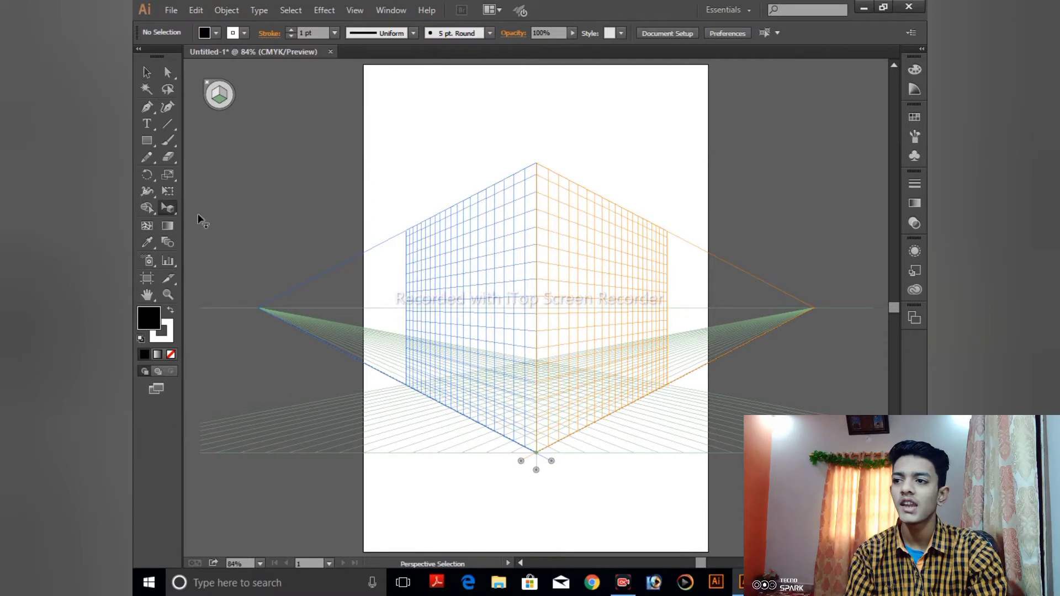
{"action": "left_click", "coordinate": [207, 85]}
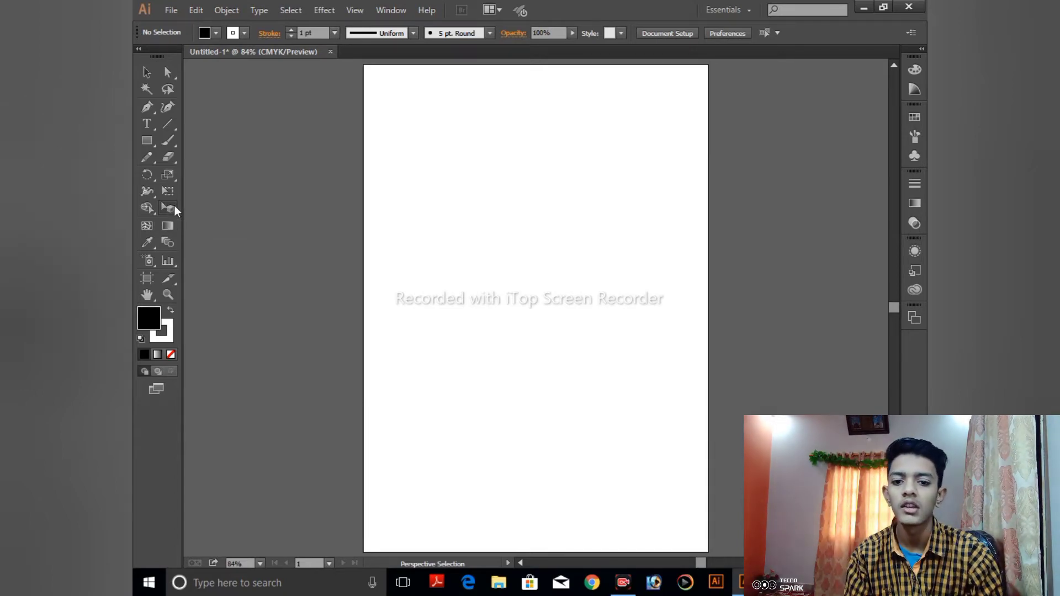
Draw a large, nearly square black rectangle in the upper middle of the artboard with the Rectangle tool.
{"action": "left_click", "coordinate": [160, 232]}
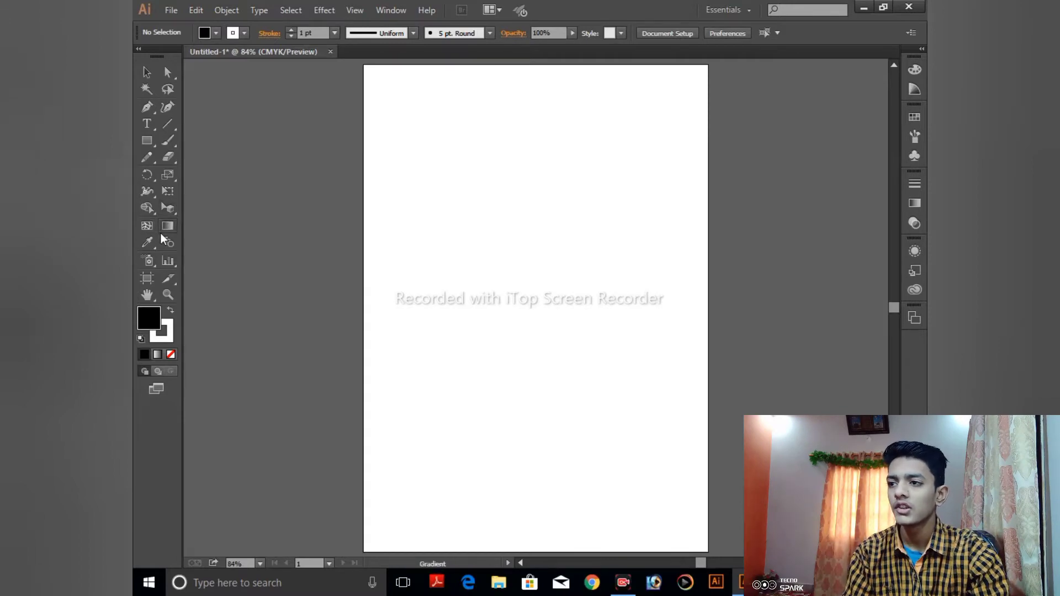
{"action": "left_click", "coordinate": [146, 142]}
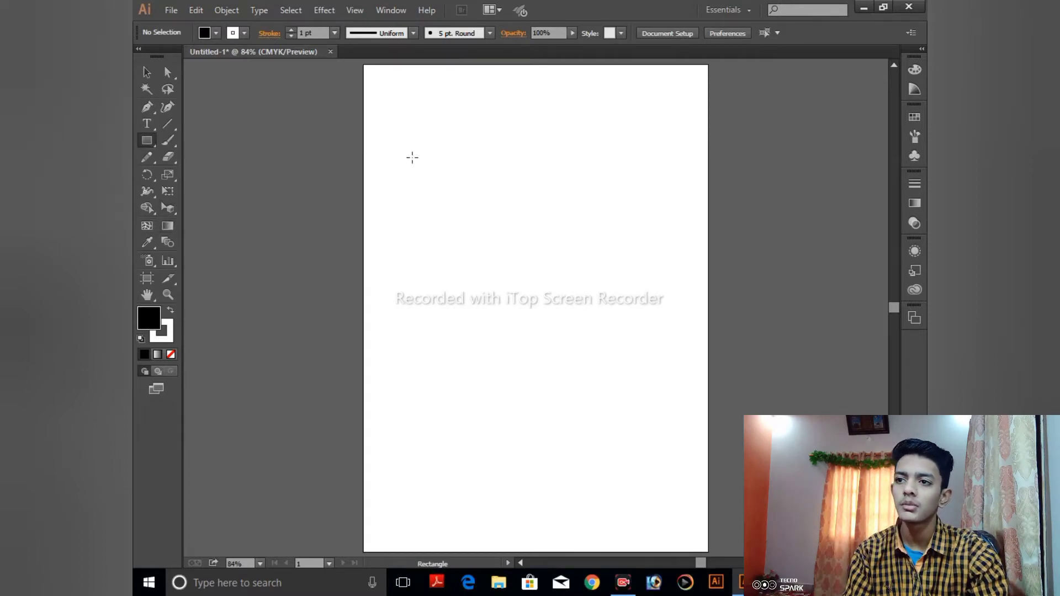
{"action": "left_click_drag", "start_coordinate": [421, 156], "coordinate": [669, 396]}
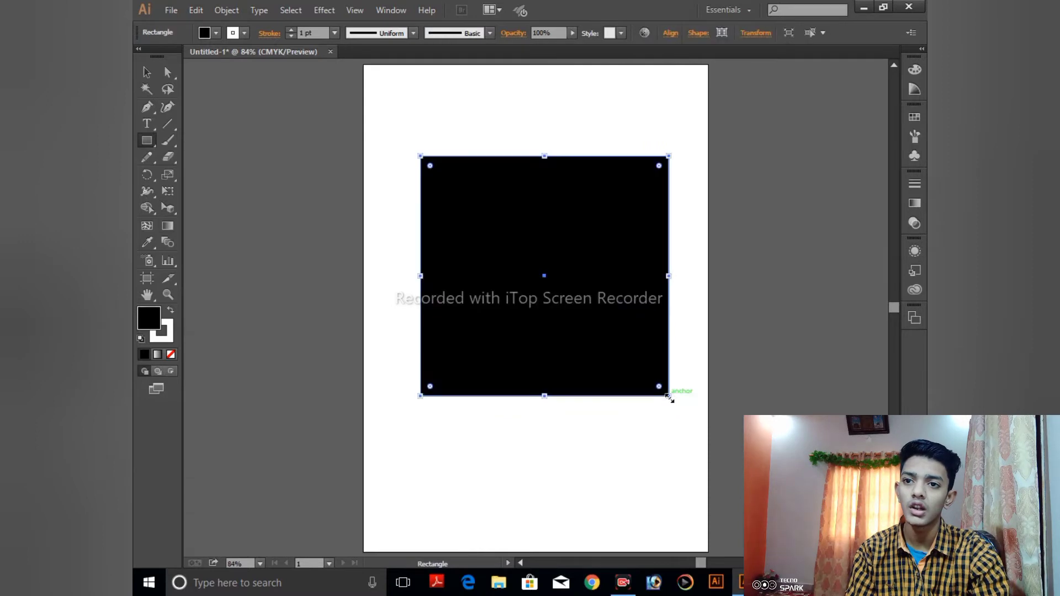
Change the rectangle's fill to a medium green with a hue of 124°.
{"action": "double_click", "coordinate": [153, 327]}
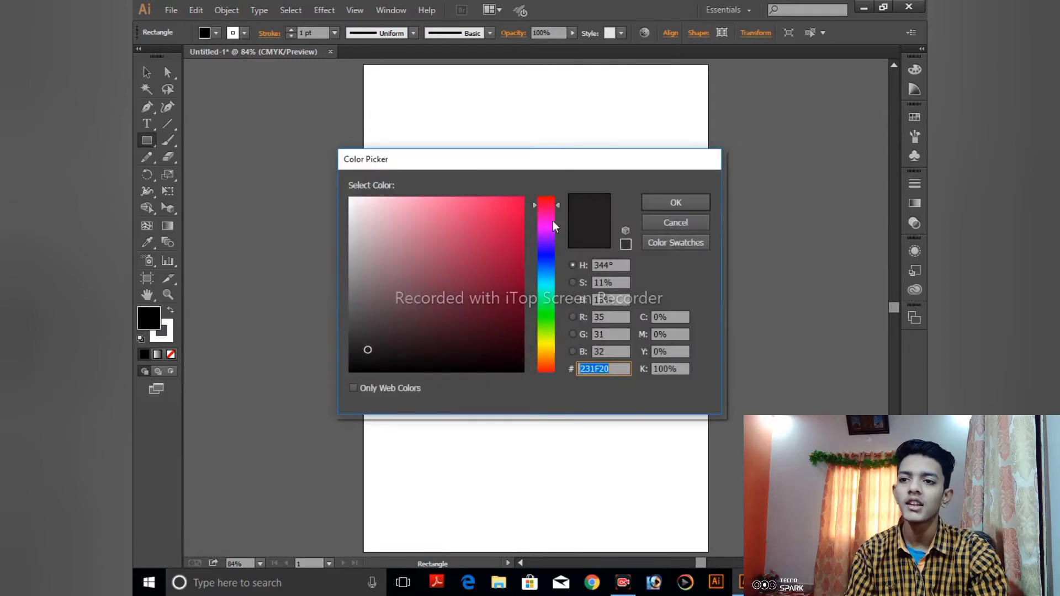
{"action": "left_click_drag", "start_coordinate": [555, 210], "coordinate": [554, 313]}
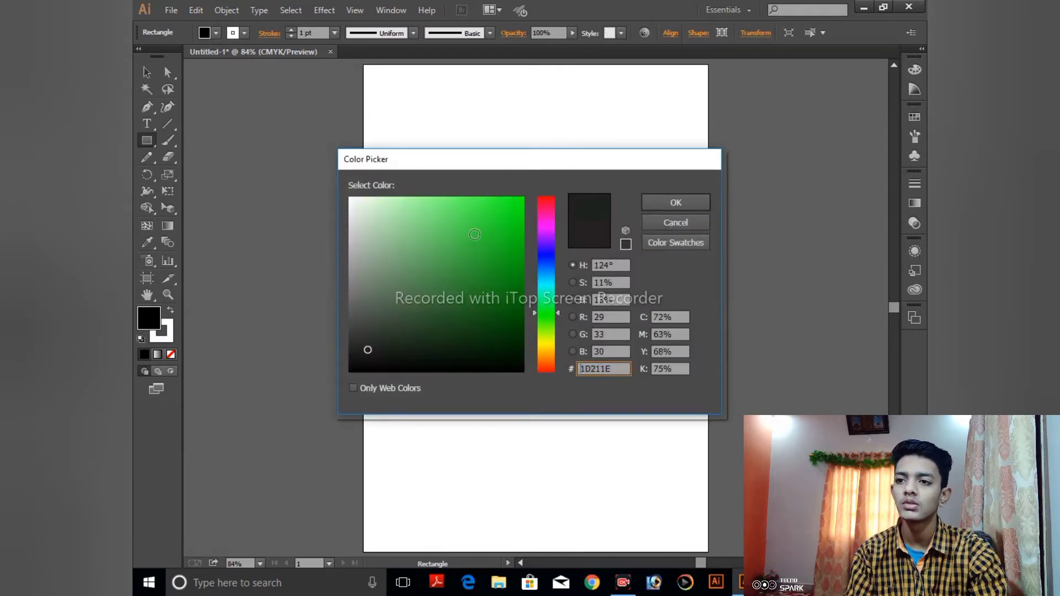
{"action": "left_click", "coordinate": [455, 237]}
{"action": "left_click", "coordinate": [663, 203]}
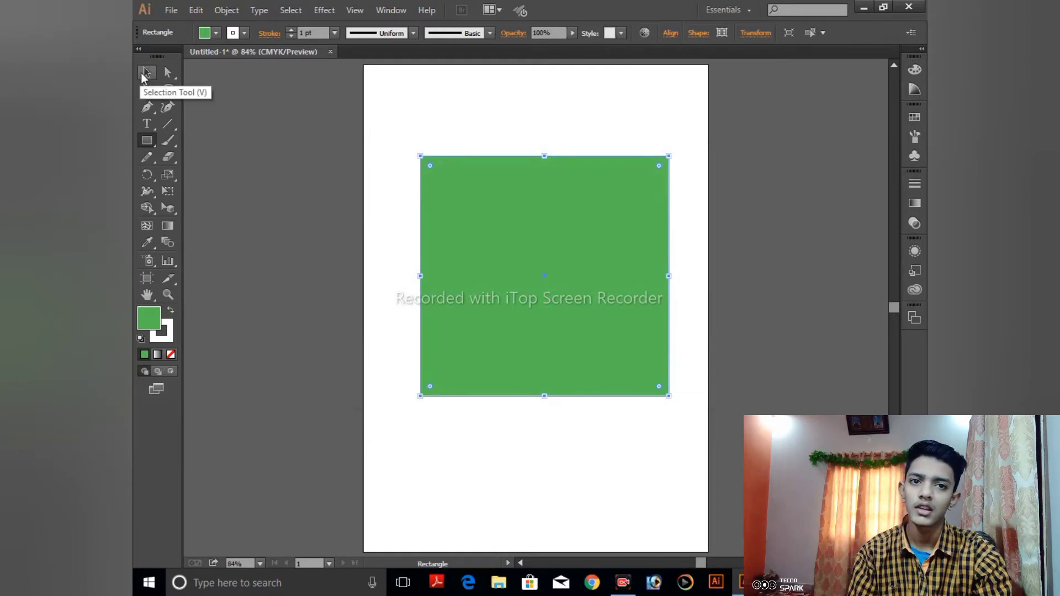
Look over the Gradient tool's options for the green rectangle and clear the selection.
{"action": "left_click", "coordinate": [145, 73]}
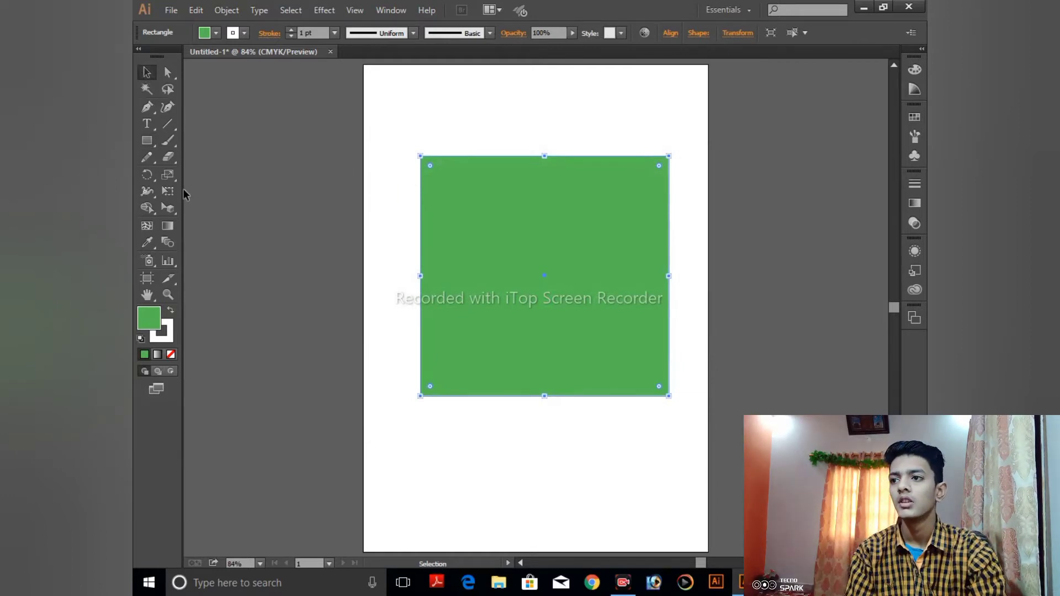
{"action": "left_click", "coordinate": [165, 229]}
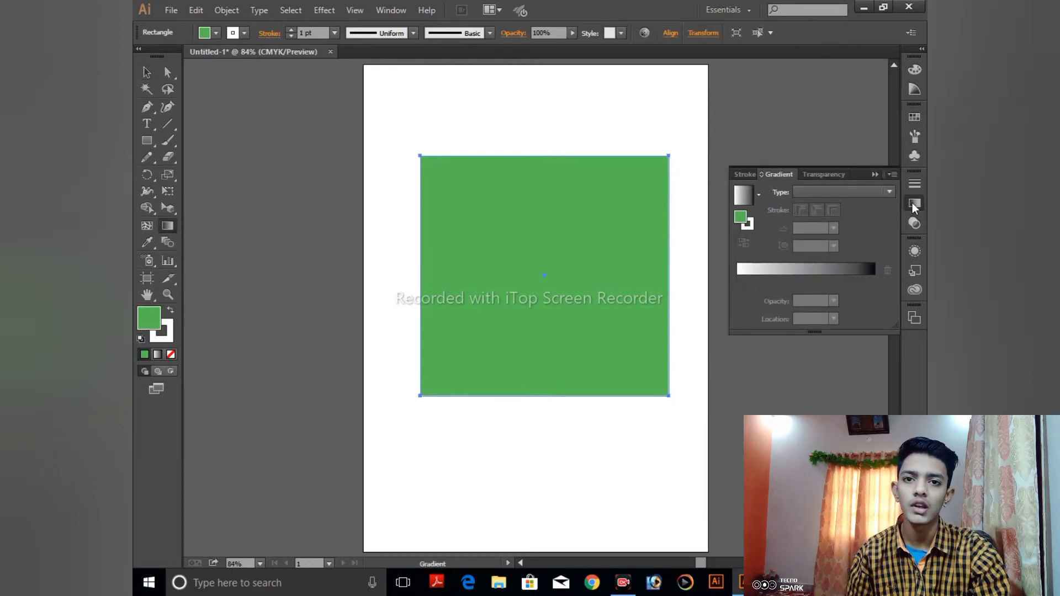
{"action": "left_click", "coordinate": [145, 67]}
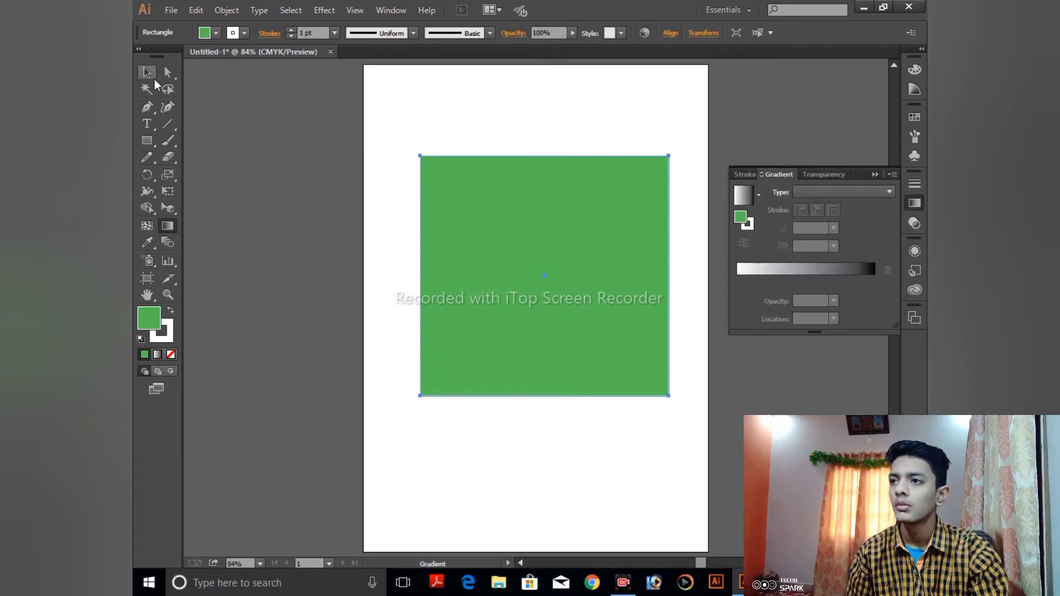
{"action": "left_click", "coordinate": [303, 126]}
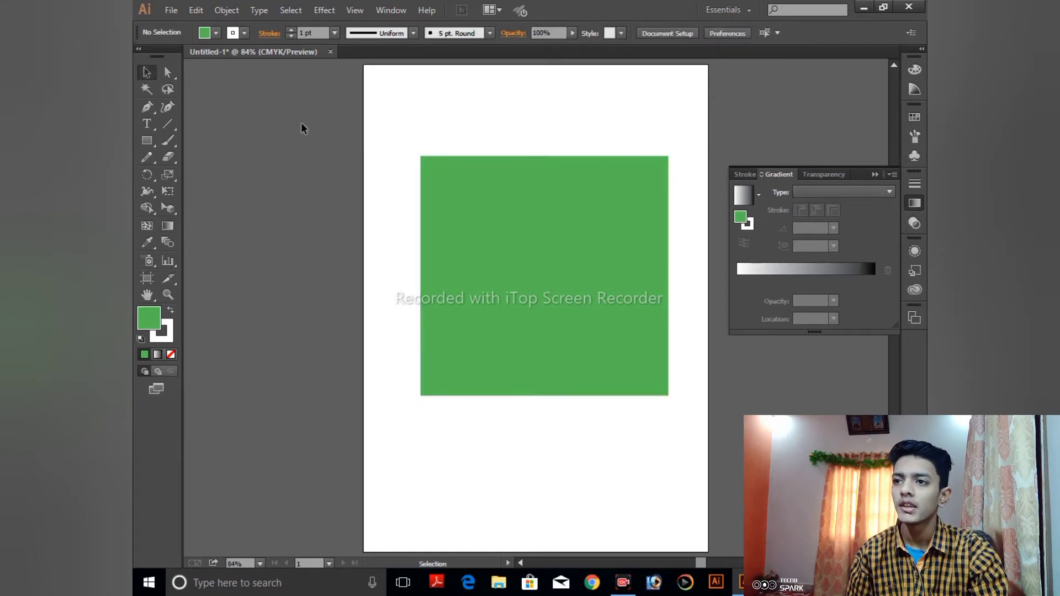
{"action": "left_click", "coordinate": [875, 174]}
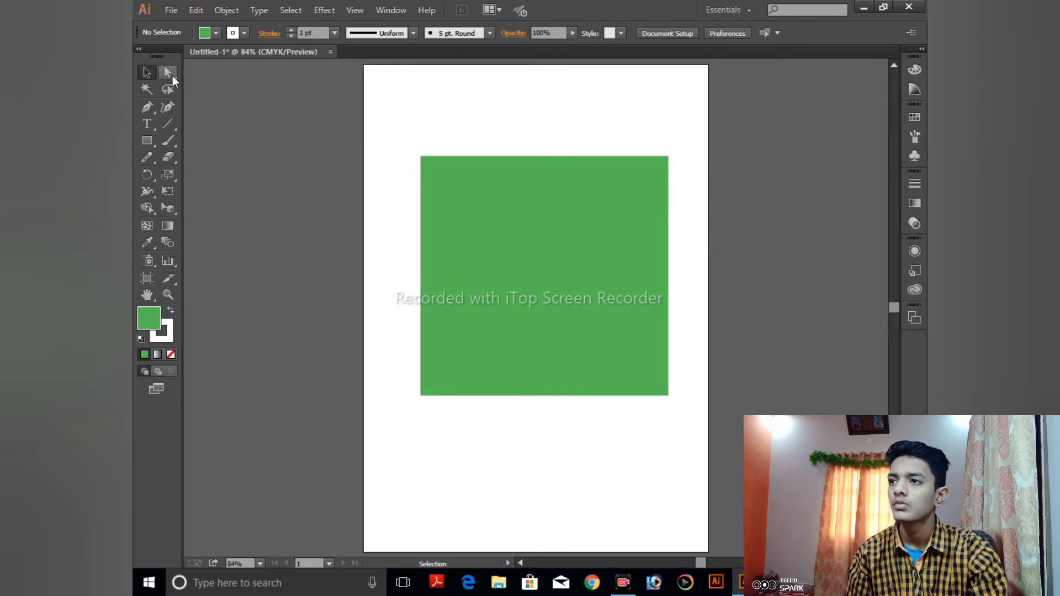
Activate the Gradient tool and set the fill to the white-to-black linear gradient, selecting its white start stop.
{"action": "left_click", "coordinate": [916, 203]}
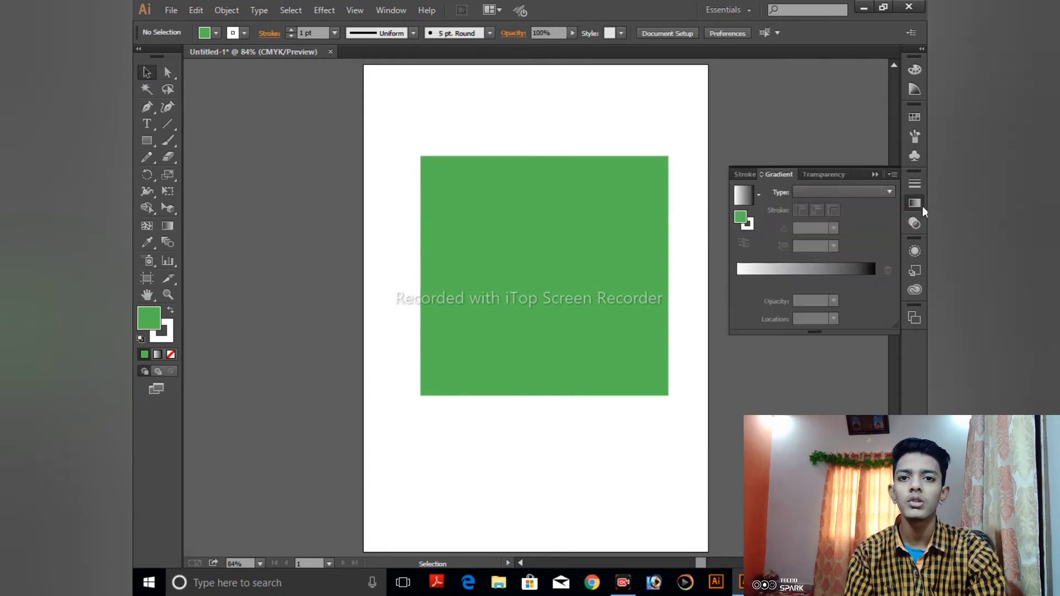
{"action": "left_click", "coordinate": [163, 231]}
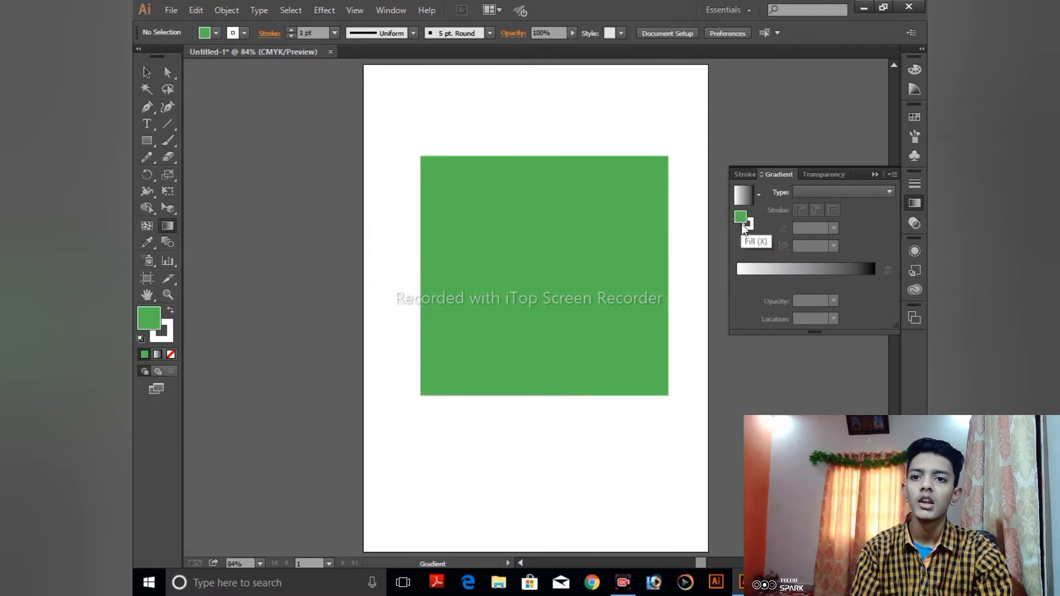
{"action": "left_click", "coordinate": [745, 273]}
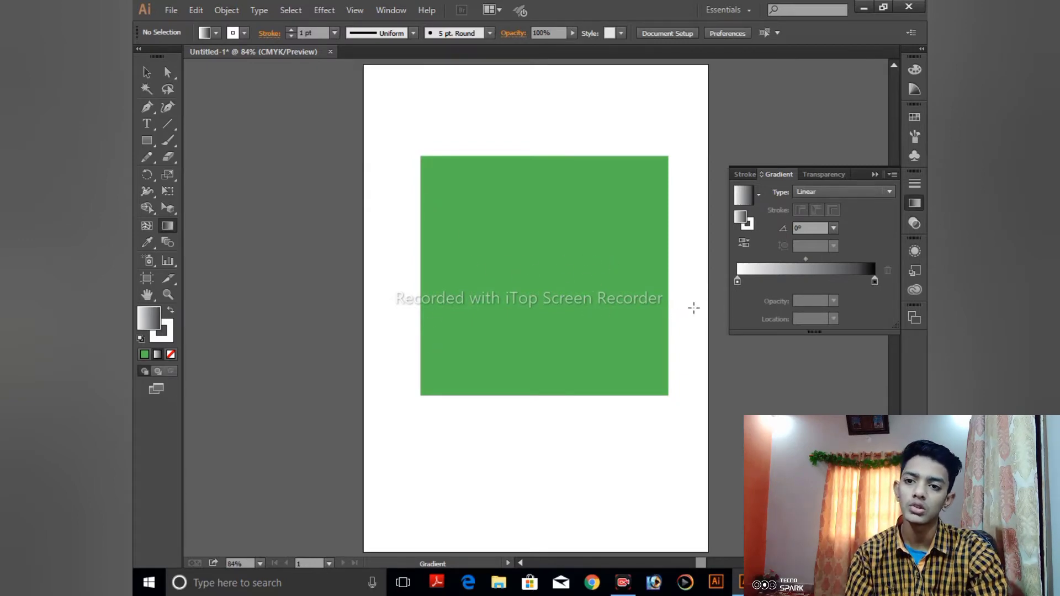
{"action": "left_click", "coordinate": [737, 280]}
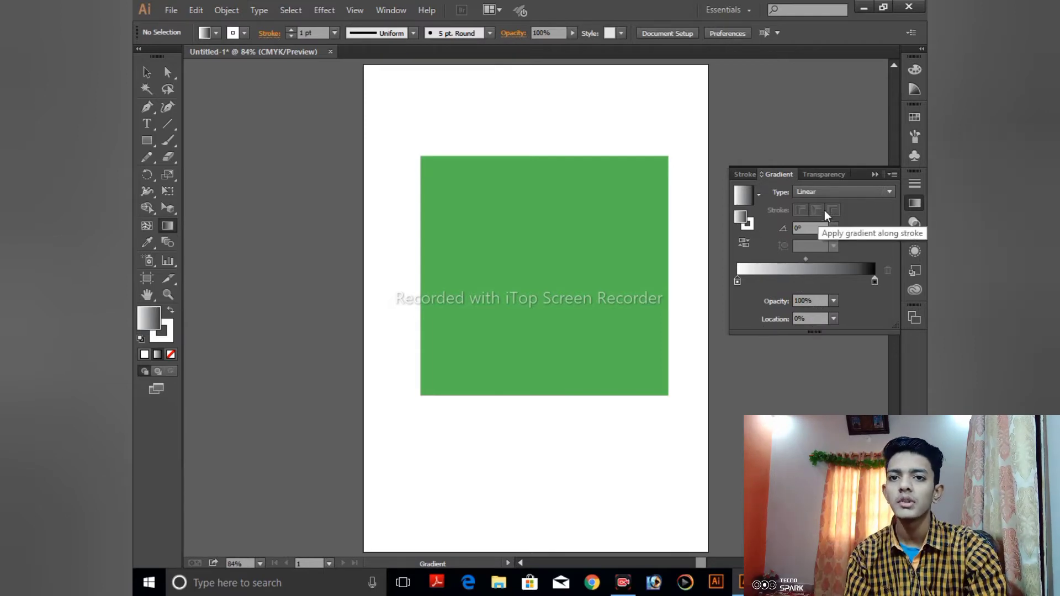
Switch the gradient type to Radial, back to Linear, and again to Radial.
{"action": "left_click", "coordinate": [840, 191]}
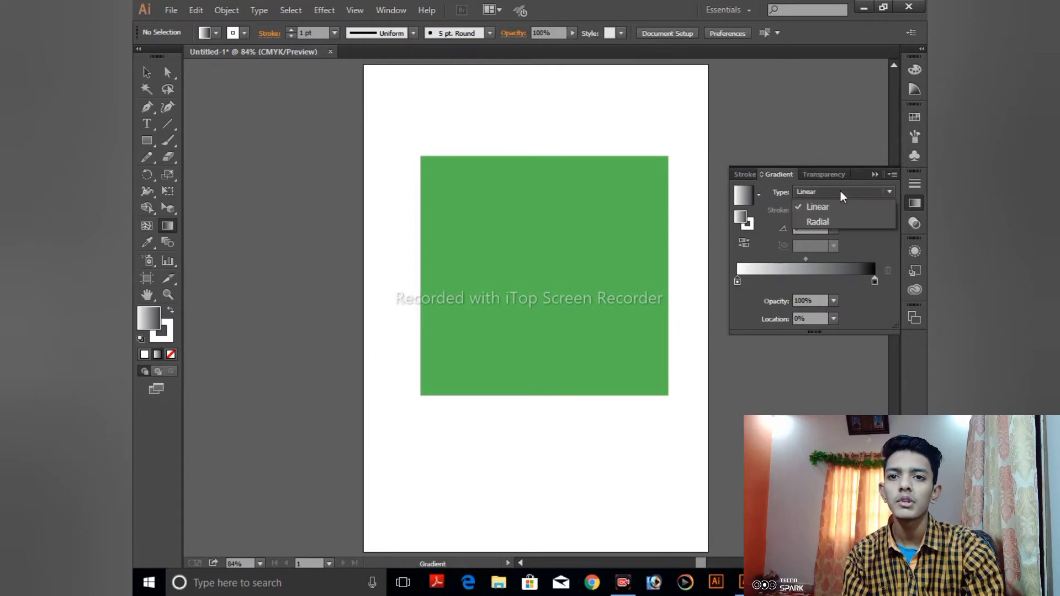
{"action": "left_click", "coordinate": [841, 220]}
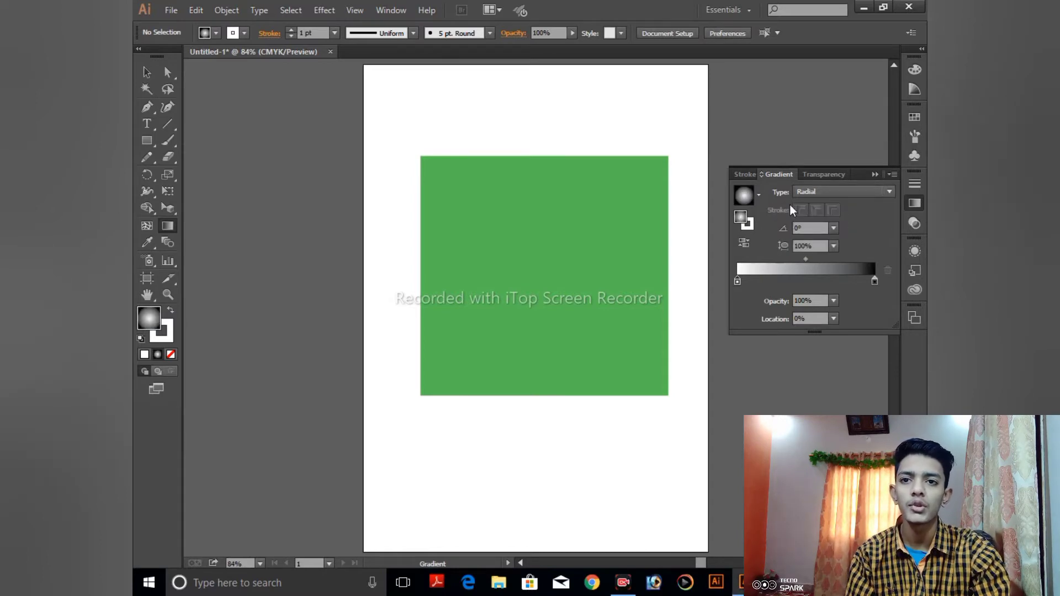
{"action": "left_click", "coordinate": [830, 194]}
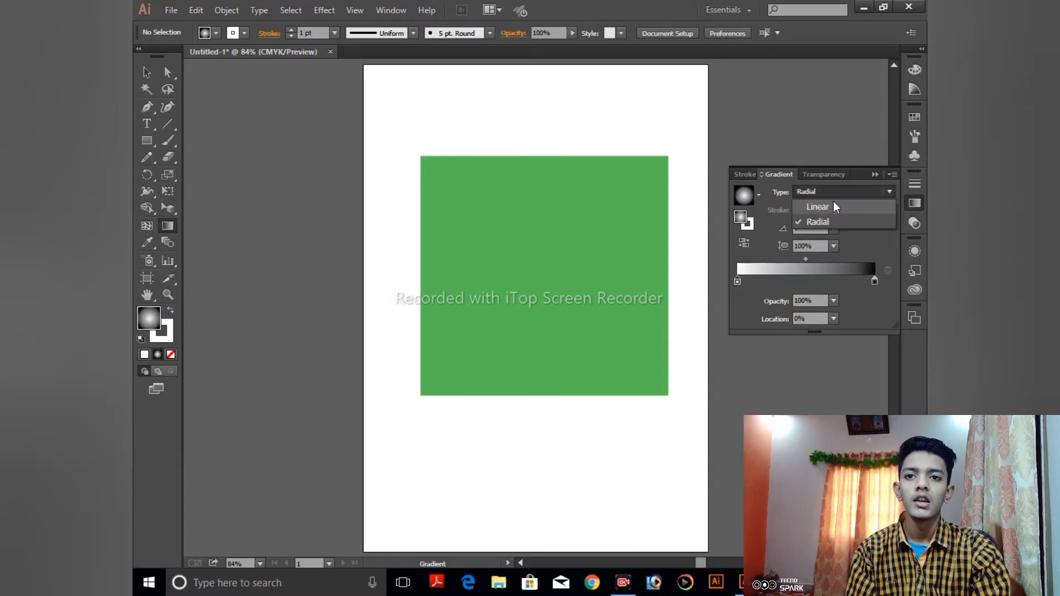
{"action": "left_click", "coordinate": [834, 202]}
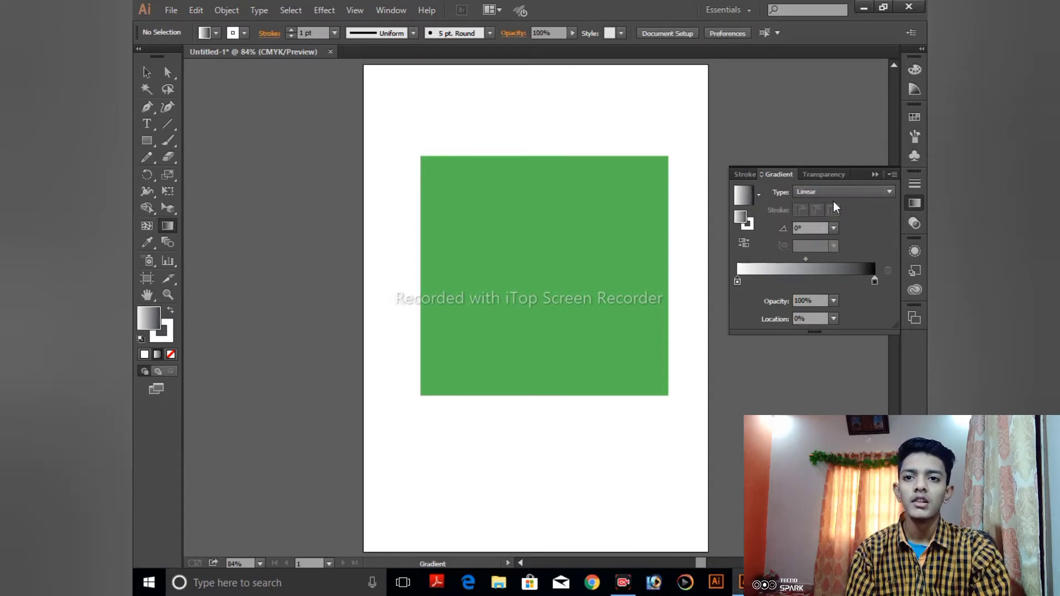
{"action": "left_click", "coordinate": [869, 194]}
{"action": "left_click", "coordinate": [870, 220]}
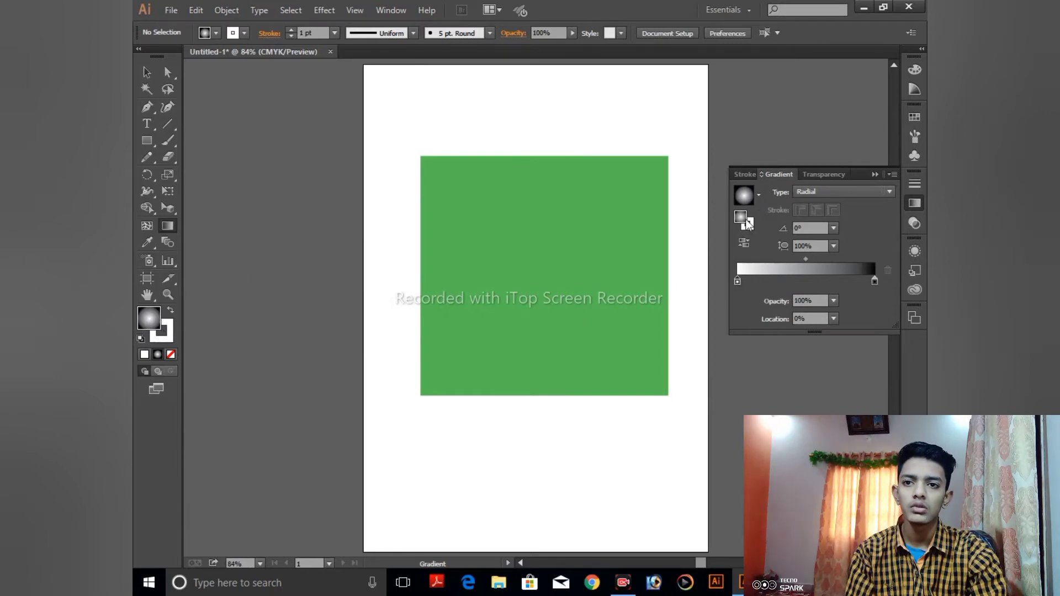
Recolour the gradient's start stop with black, red and yellow in turn, ending on a dark grey swatch.
{"action": "left_click", "coordinate": [915, 69]}
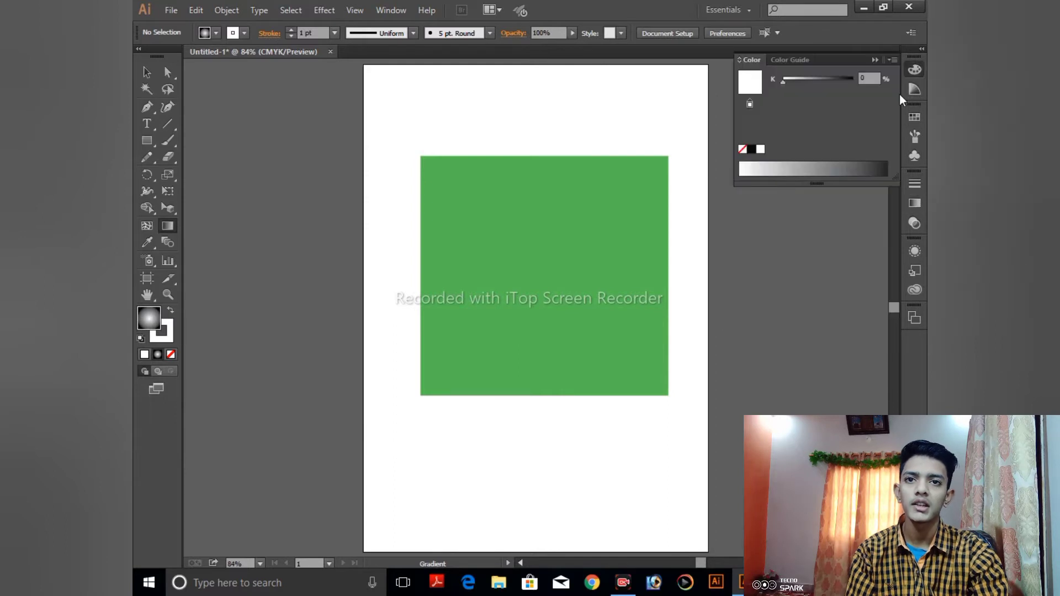
{"action": "left_click", "coordinate": [751, 149]}
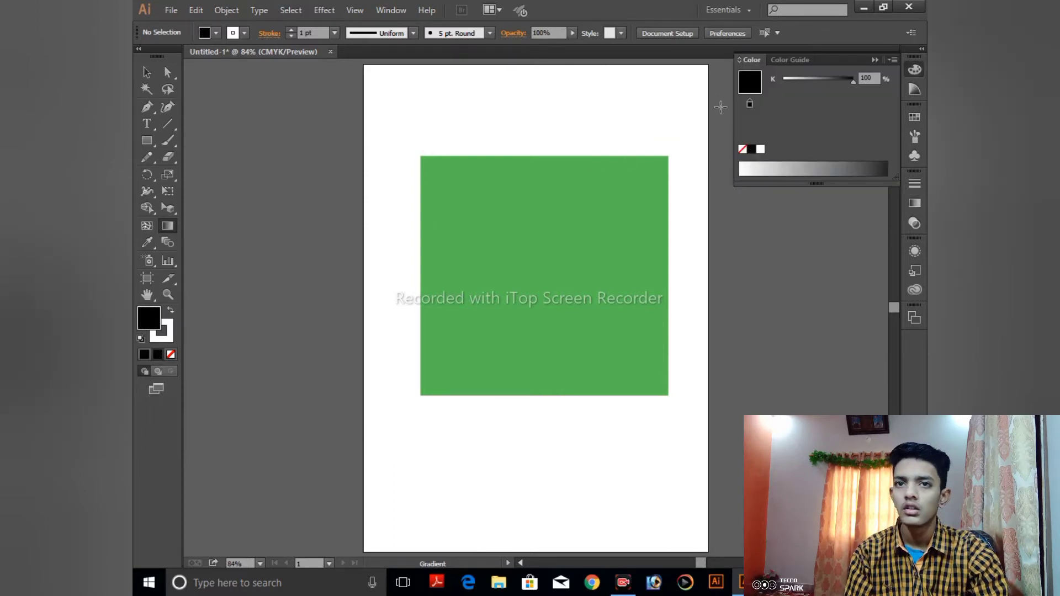
{"action": "left_click", "coordinate": [915, 202]}
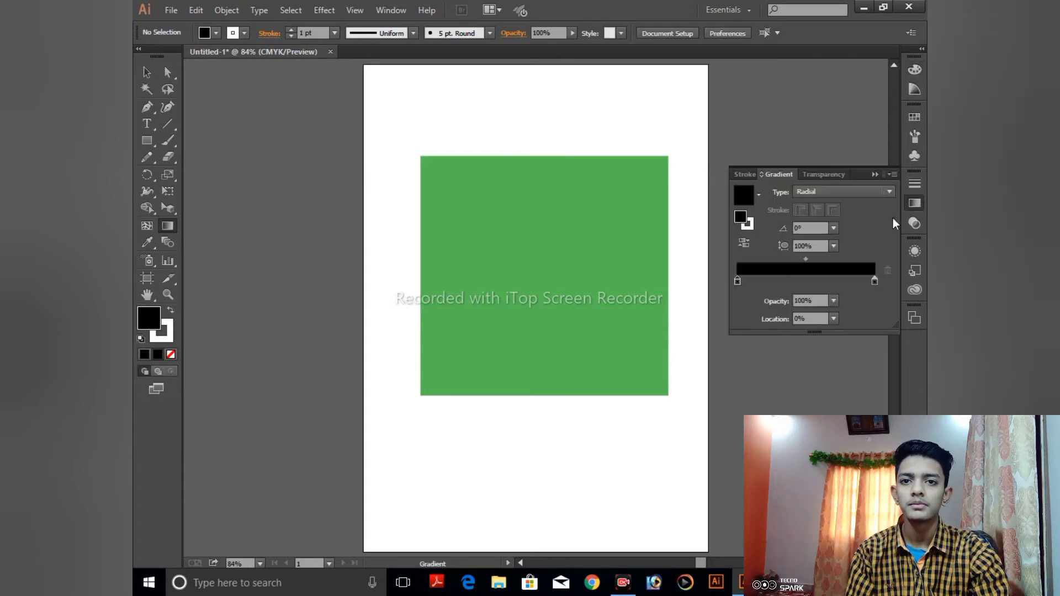
{"action": "double_click", "coordinate": [738, 281]}
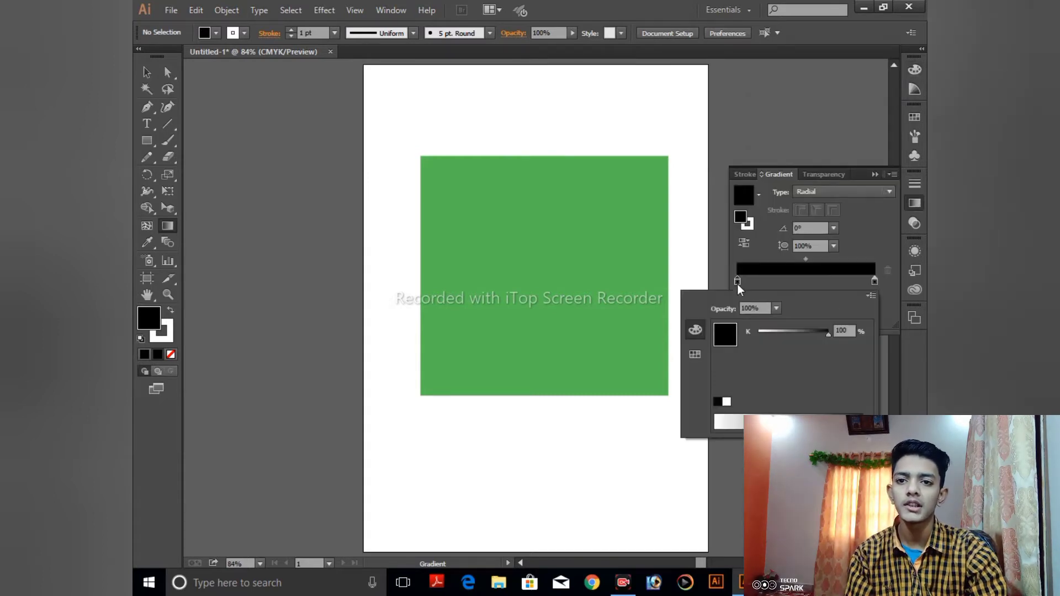
{"action": "left_click", "coordinate": [695, 355]}
{"action": "left_click", "coordinate": [792, 324]}
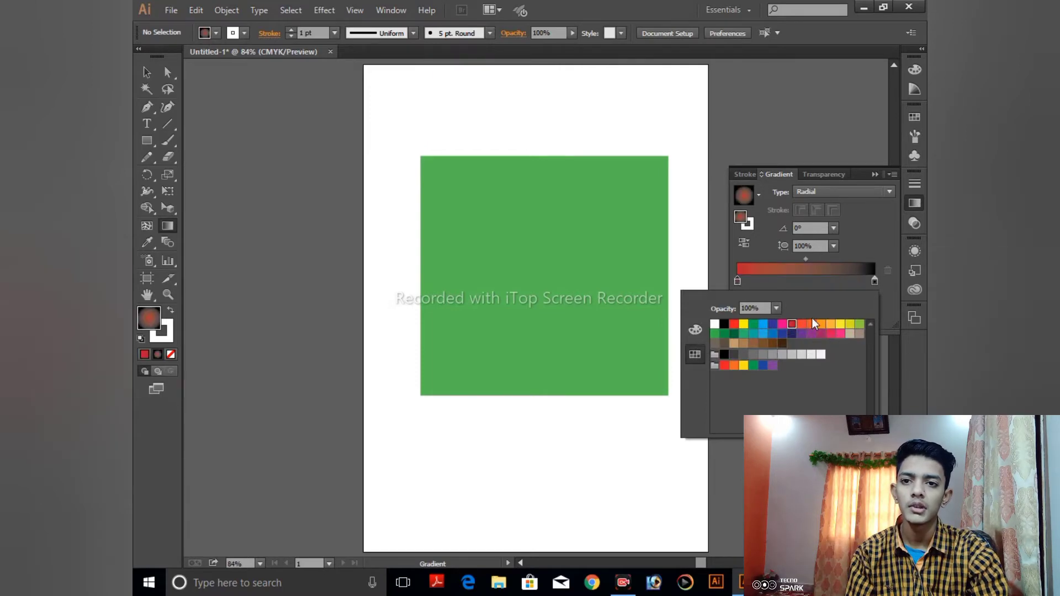
{"action": "left_click", "coordinate": [840, 325]}
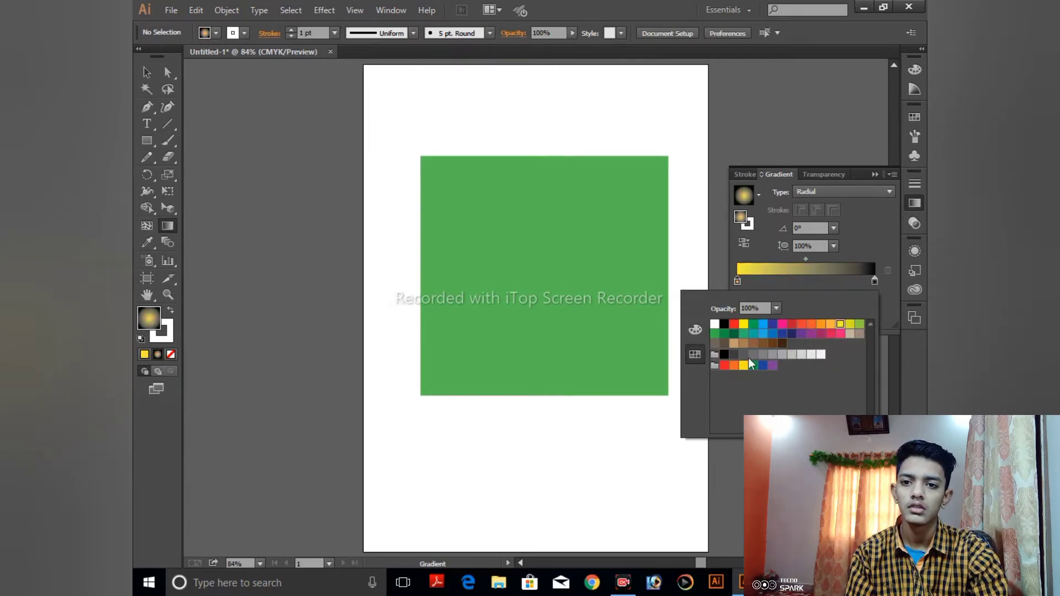
{"action": "left_click", "coordinate": [734, 354]}
{"action": "key", "text": "Escape"}
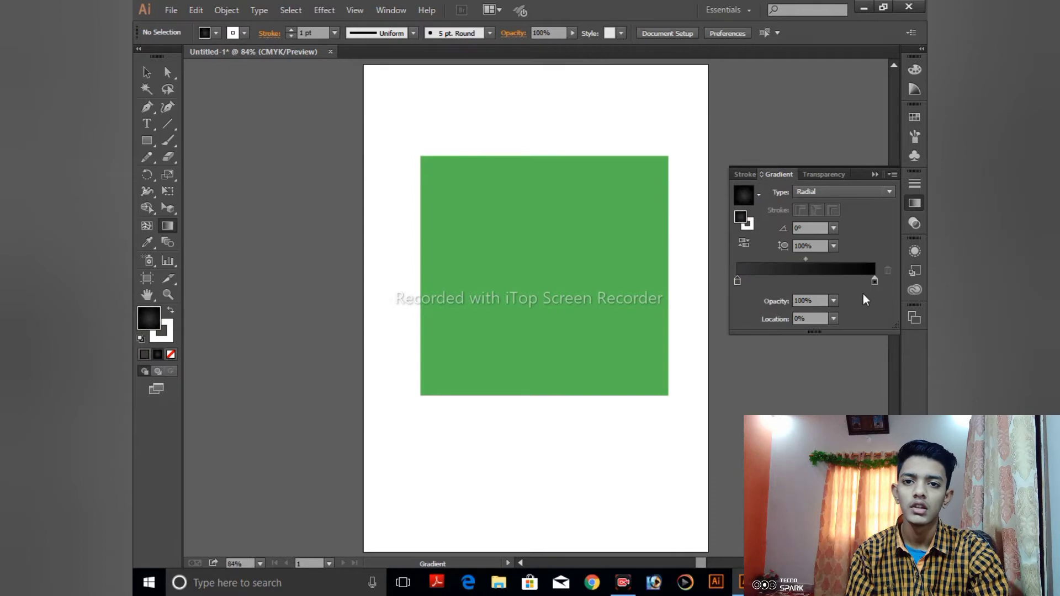
Set the gradient's end stop to a light orange swatch and the gradient type to Linear.
{"action": "double_click", "coordinate": [874, 281]}
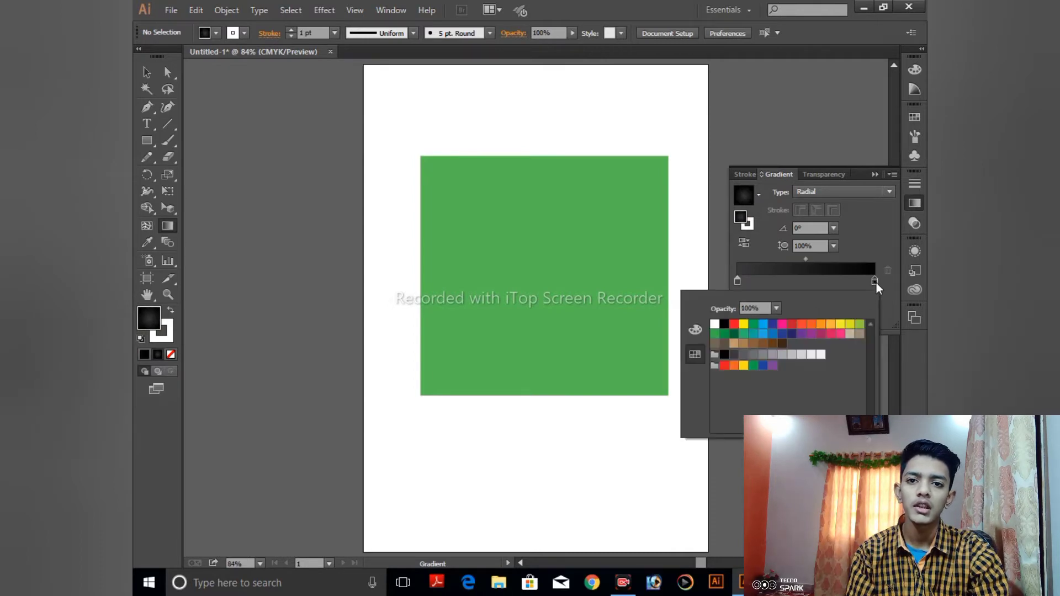
{"action": "left_click", "coordinate": [831, 325]}
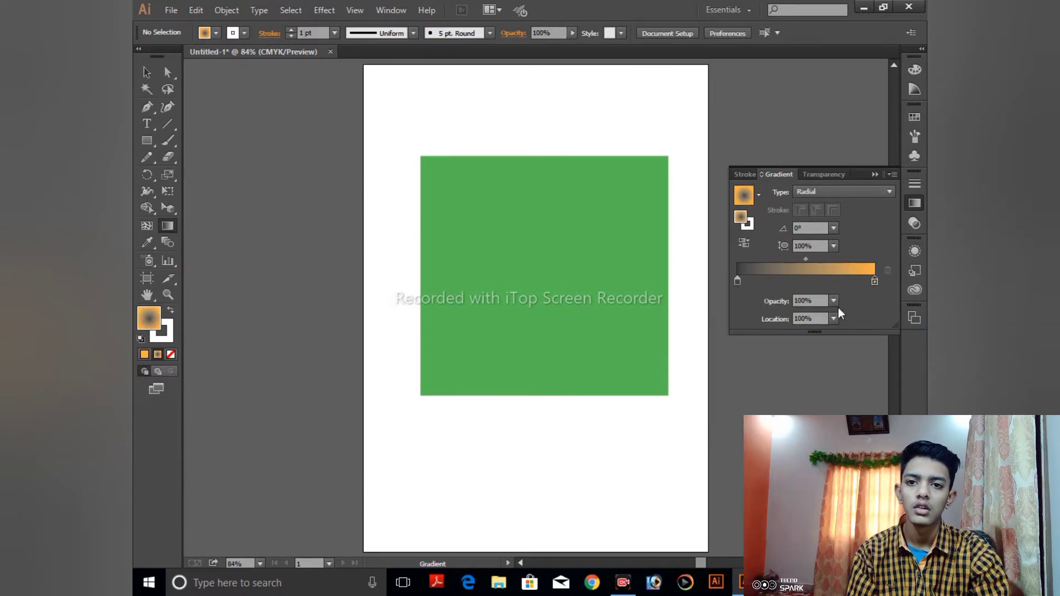
{"action": "left_click", "coordinate": [887, 192]}
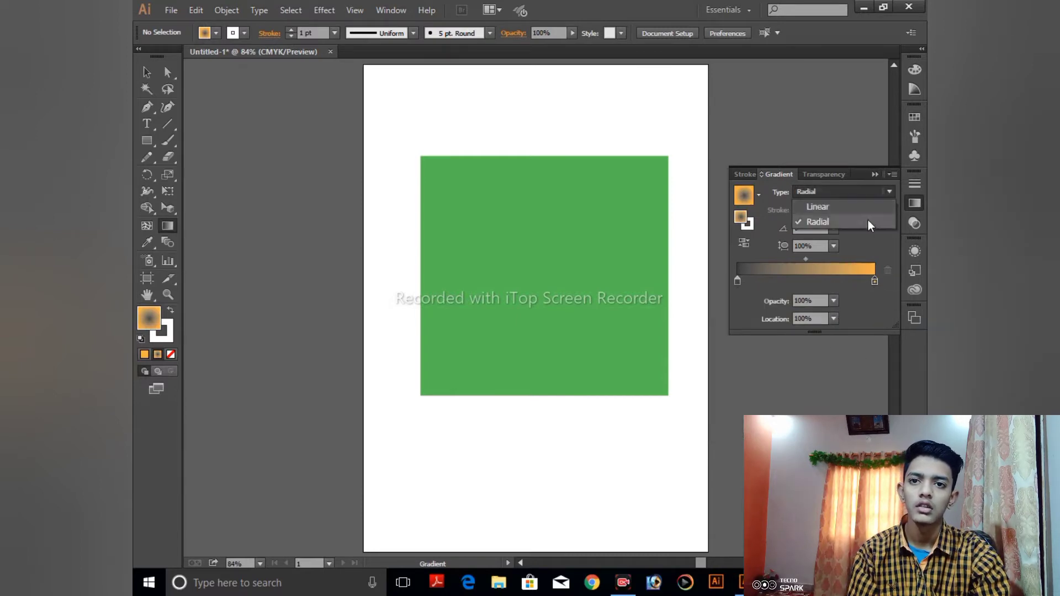
{"action": "left_click", "coordinate": [841, 209]}
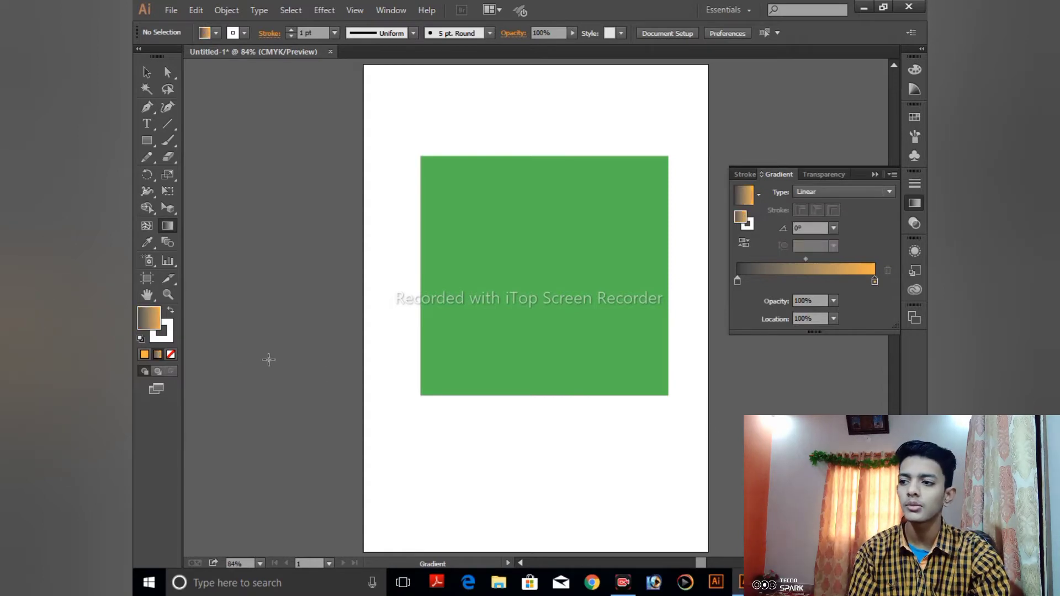
Change the gradient's end stop to the dark colour 261C1F with the Color Picker and hide the gradient settings.
{"action": "double_click", "coordinate": [149, 319]}
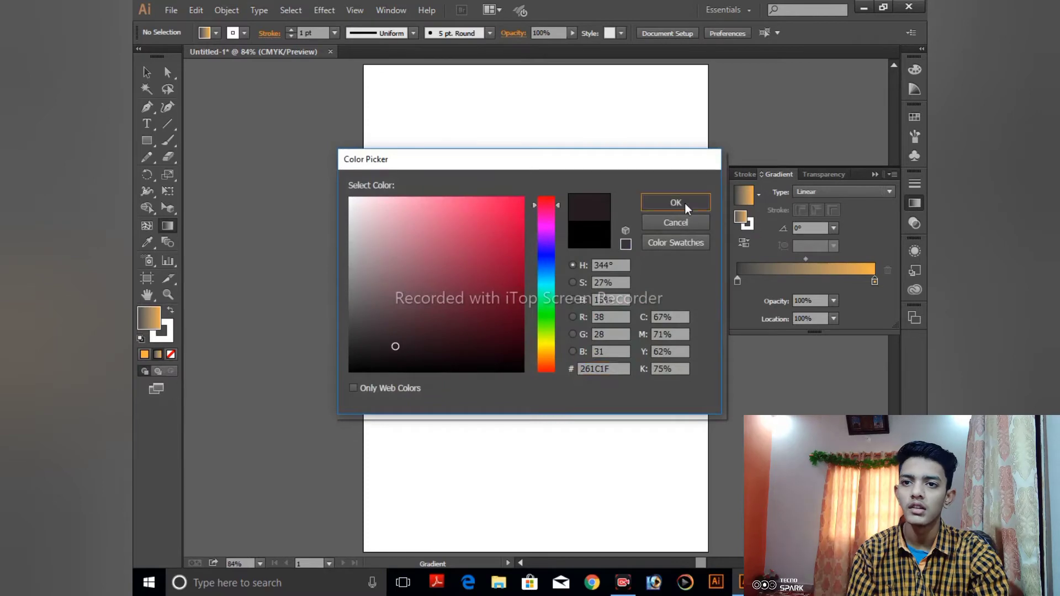
{"action": "left_click", "coordinate": [683, 204]}
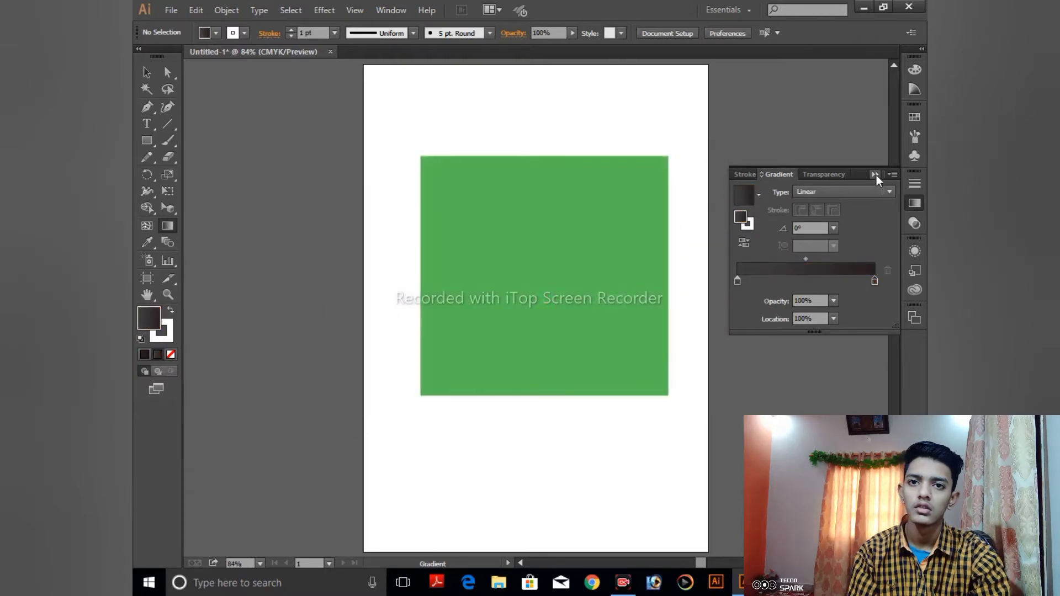
{"action": "left_click", "coordinate": [876, 174]}
Select the green rectangle and apply the current linear gradient to its fill.
{"action": "left_click", "coordinate": [146, 72]}
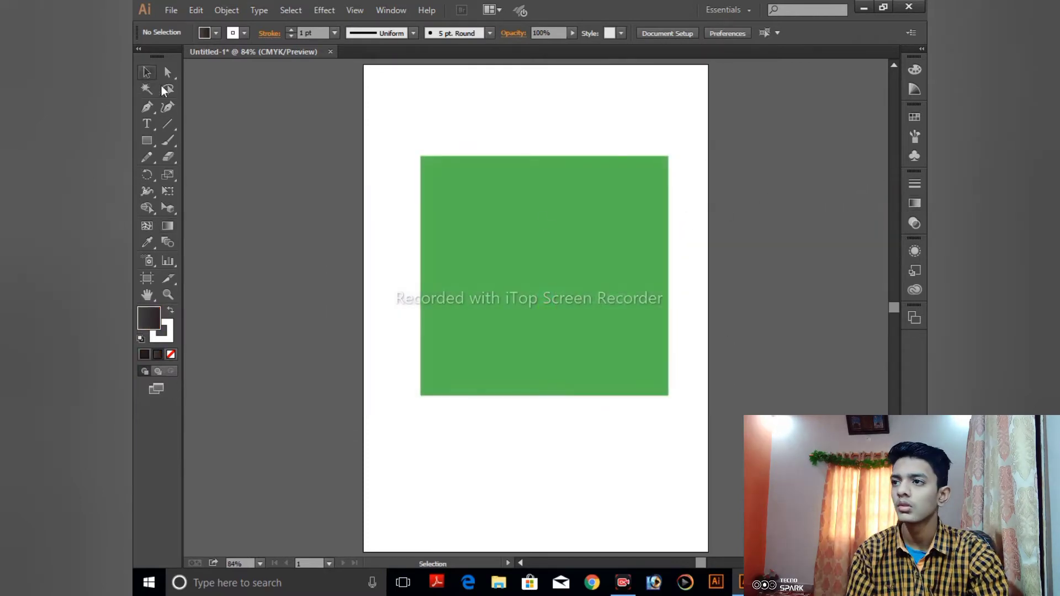
{"action": "left_click", "coordinate": [545, 229]}
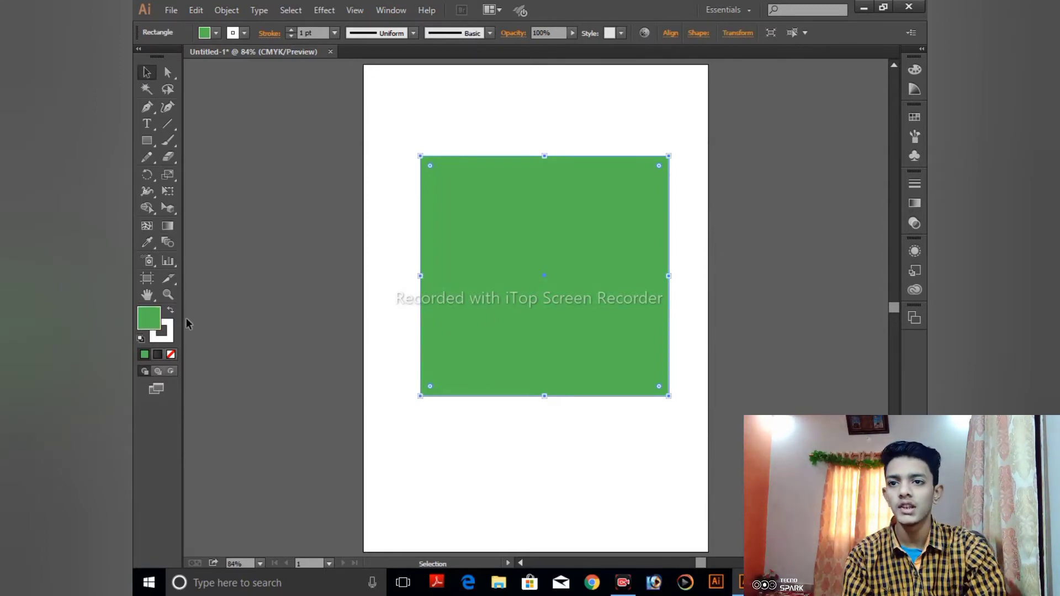
{"action": "left_click", "coordinate": [915, 203]}
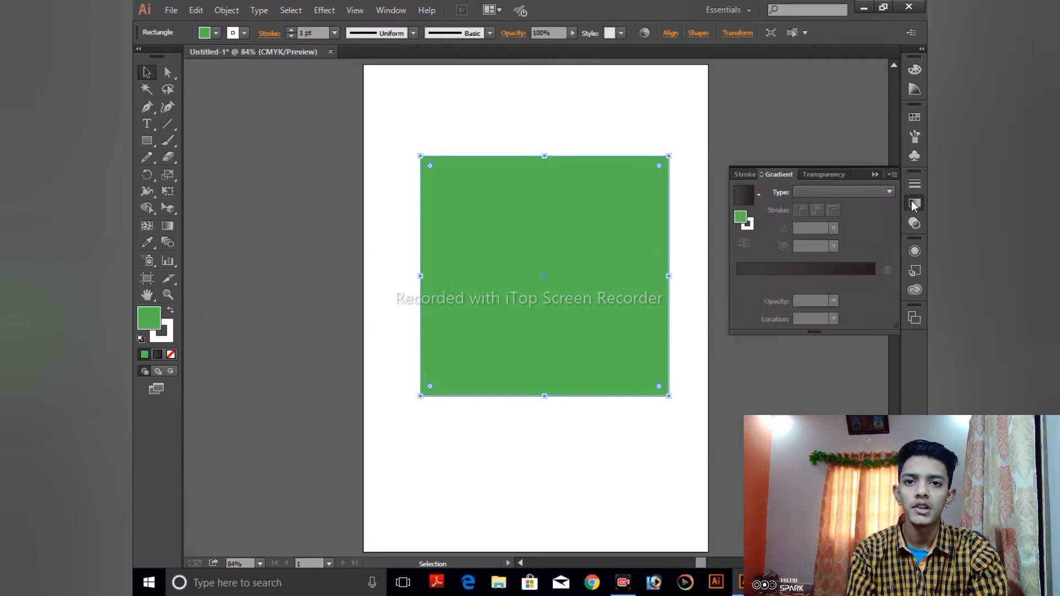
{"action": "left_click", "coordinate": [747, 267]}
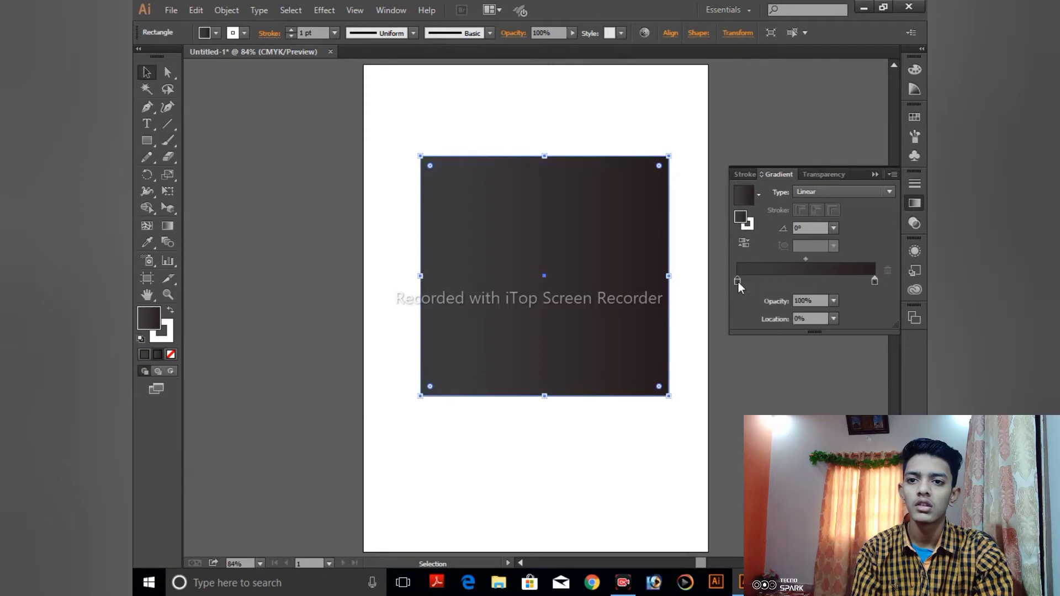
Set the rectangle's gradient start stop to bright yellow and its end stop to a yellowish green swatch.
{"action": "double_click", "coordinate": [738, 281]}
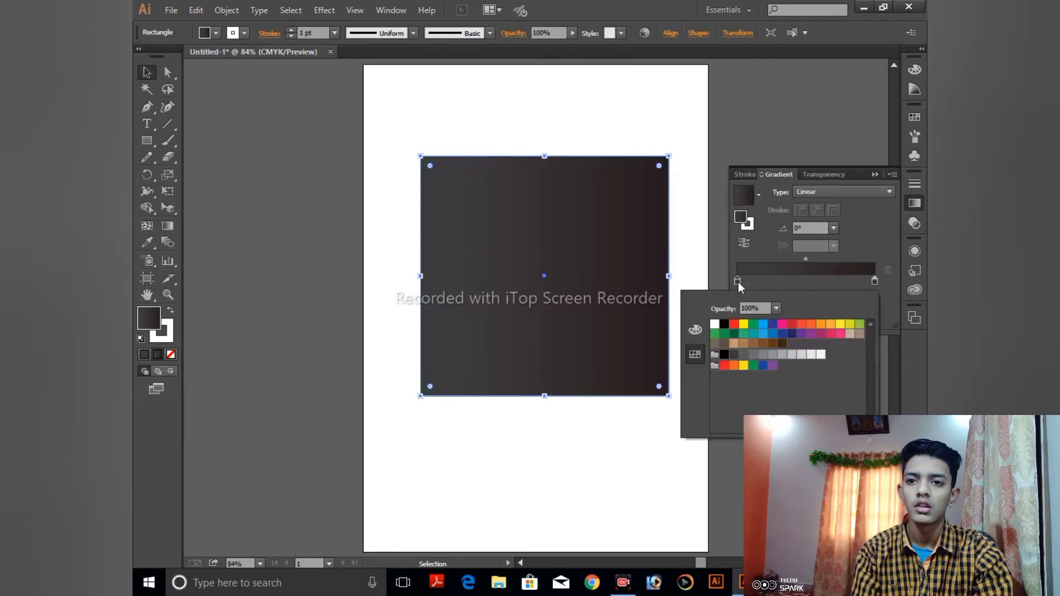
{"action": "left_click", "coordinate": [745, 327]}
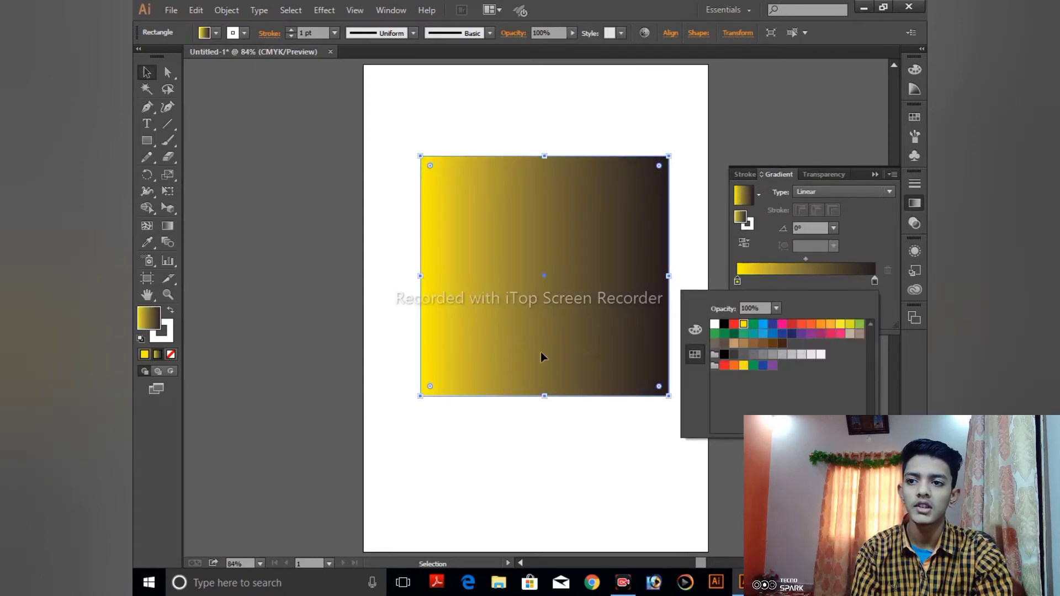
{"action": "left_click", "coordinate": [875, 282]}
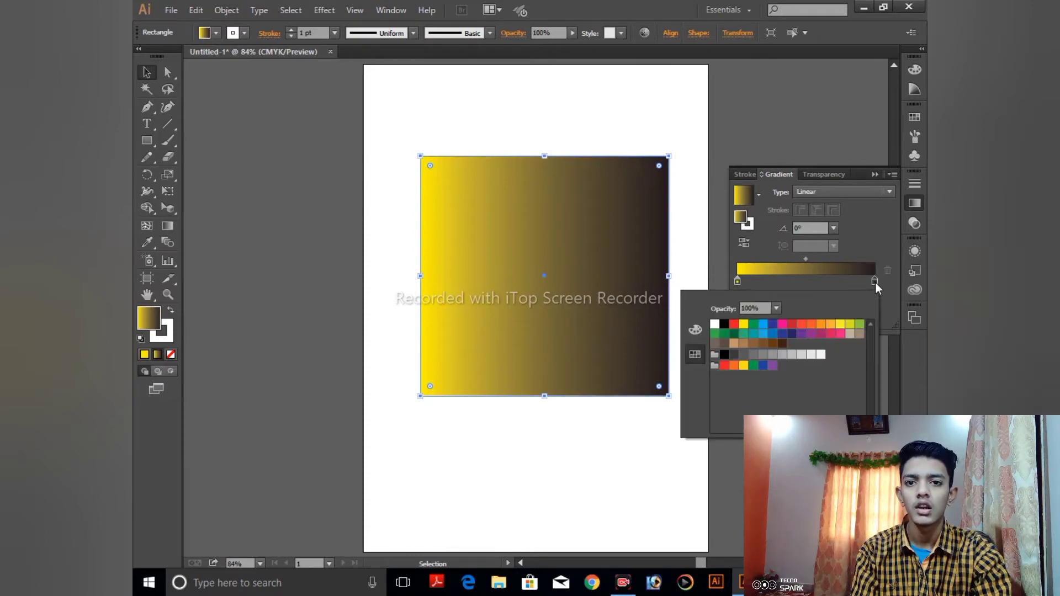
{"action": "left_click", "coordinate": [859, 324]}
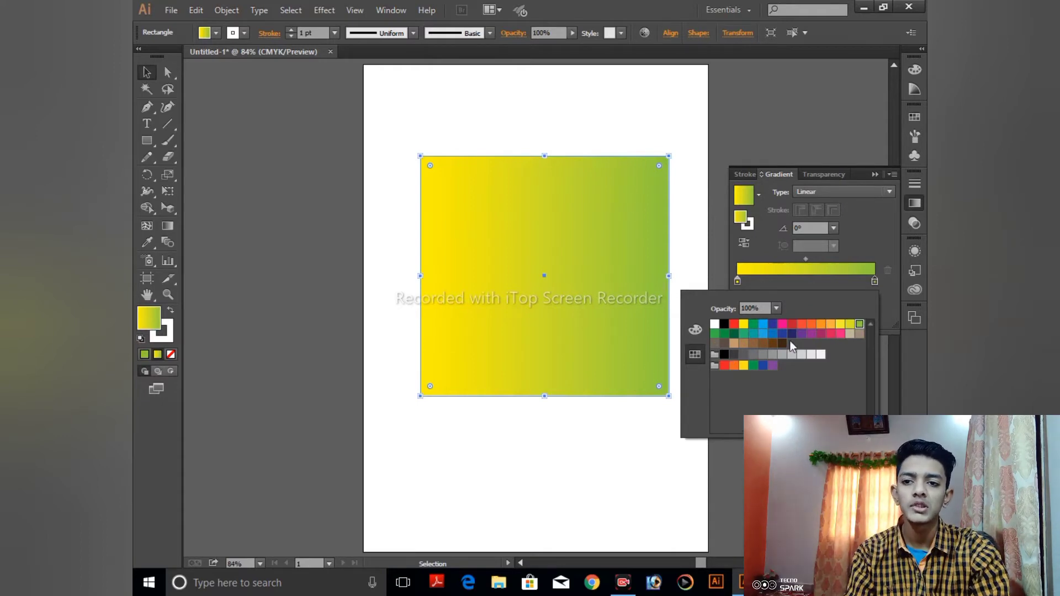
Set the gradient's end stop to black and slide the yellow and black stops together near the middle, at about 49% and 52%.
{"action": "key", "text": "Escape"}
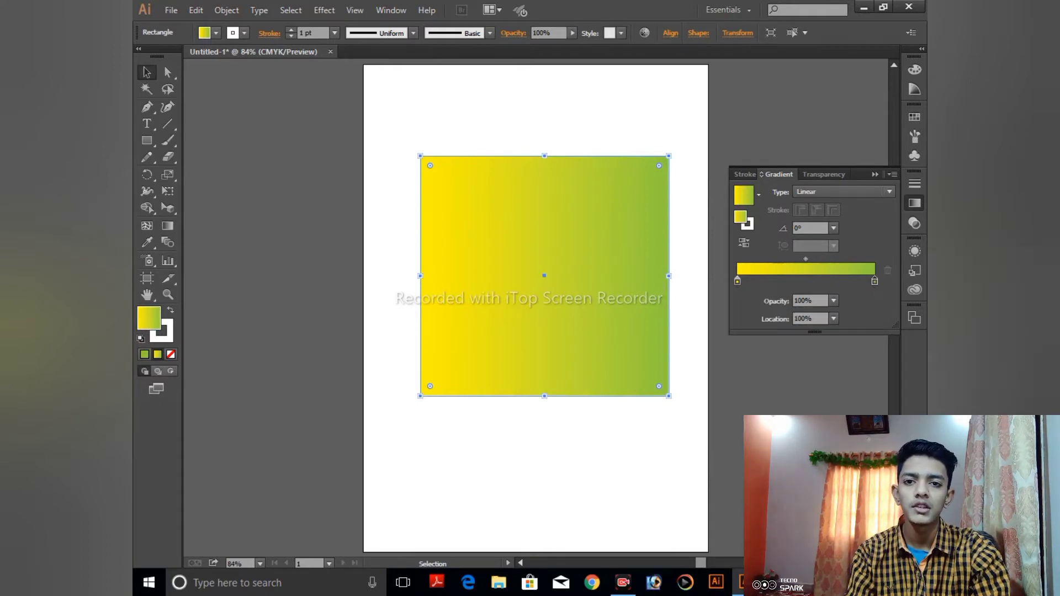
{"action": "double_click", "coordinate": [875, 281]}
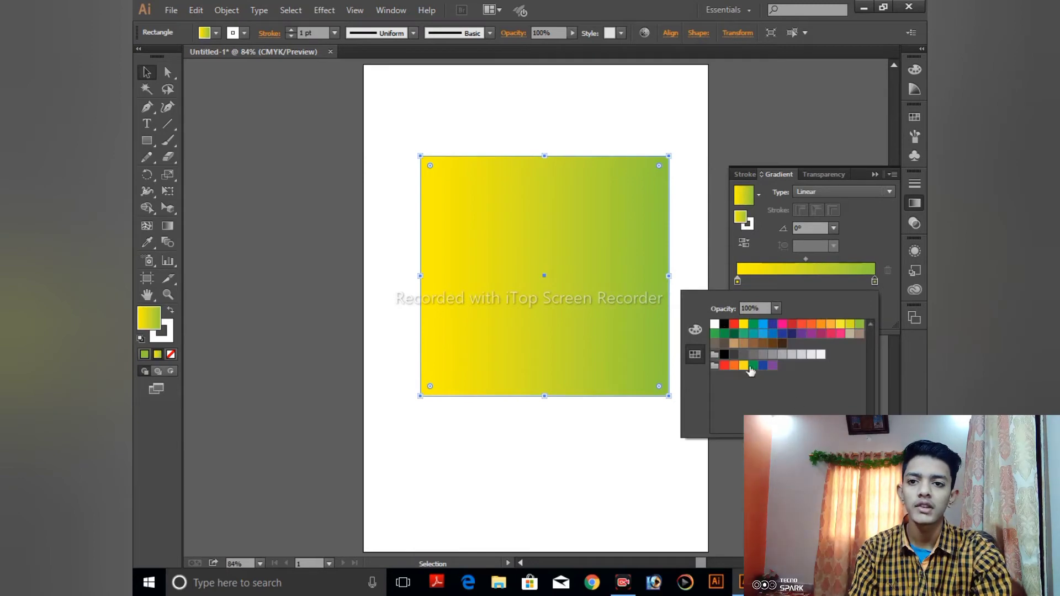
{"action": "left_click", "coordinate": [724, 354]}
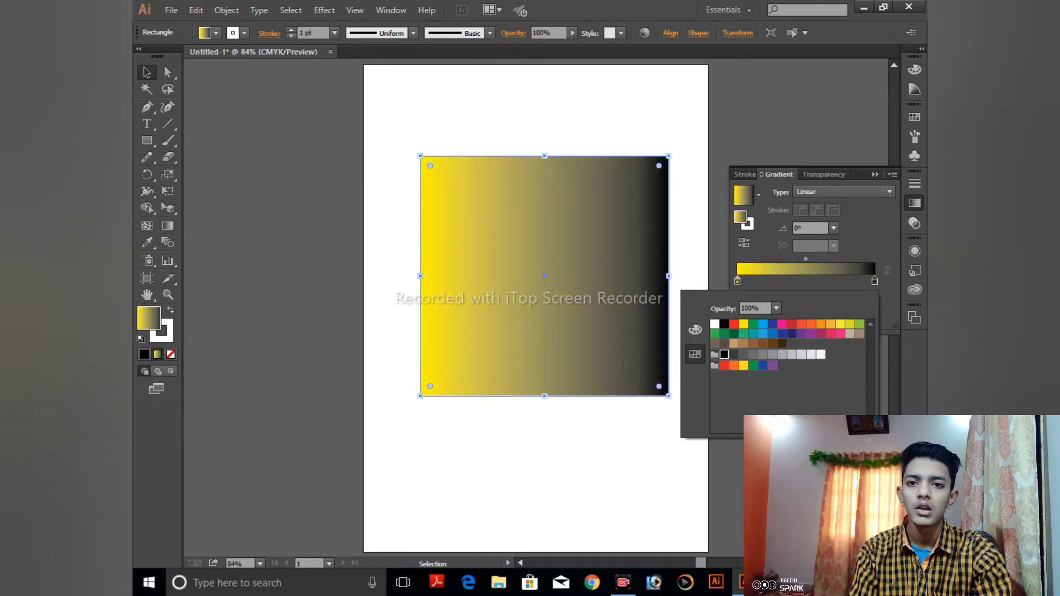
{"action": "key", "text": "Escape"}
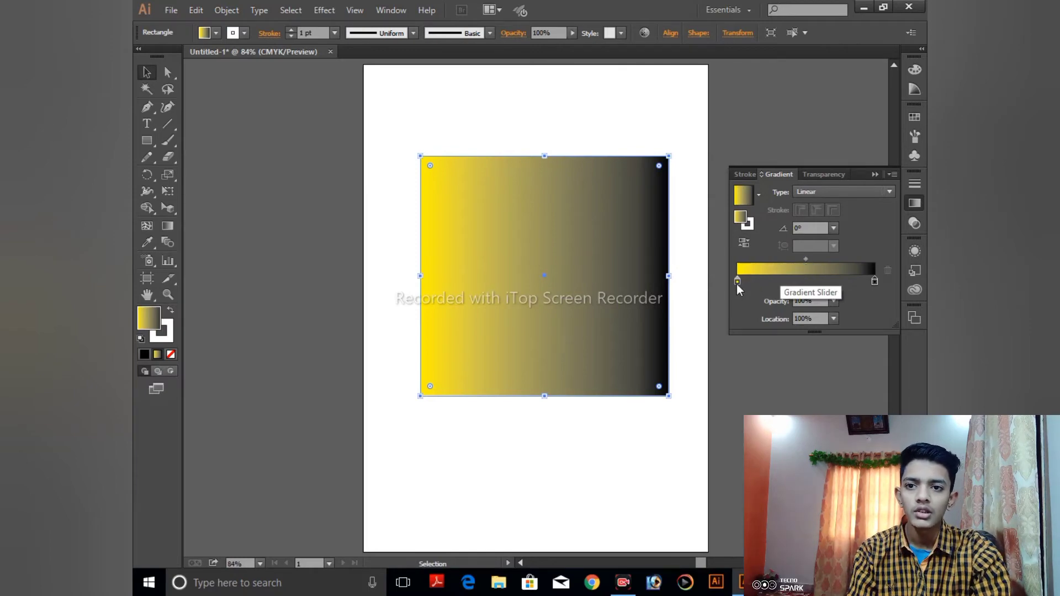
{"action": "left_click_drag", "start_coordinate": [737, 282], "coordinate": [800, 288]}
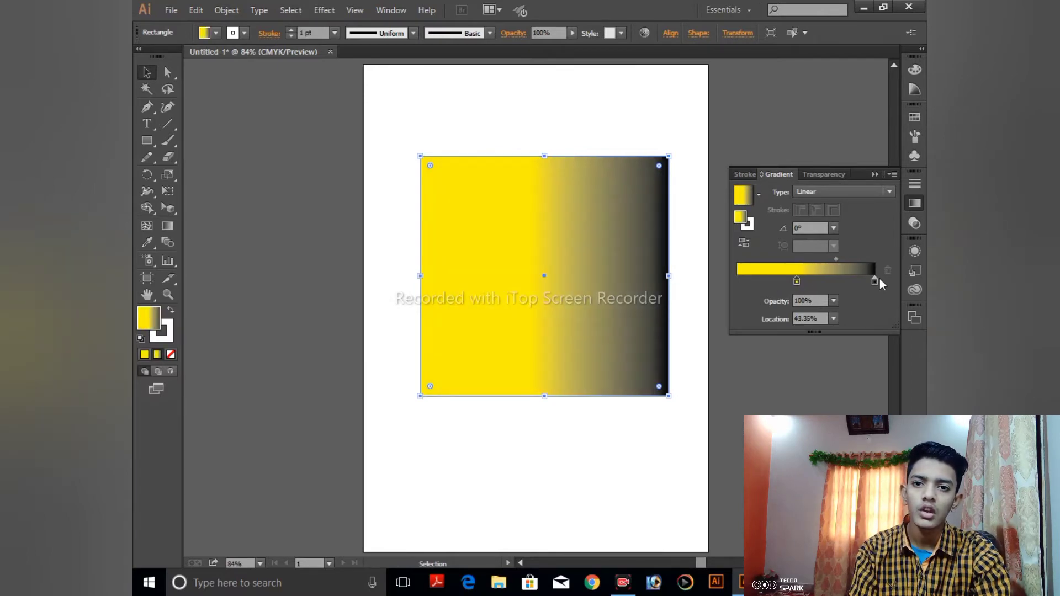
{"action": "left_click_drag", "start_coordinate": [874, 283], "coordinate": [803, 280]}
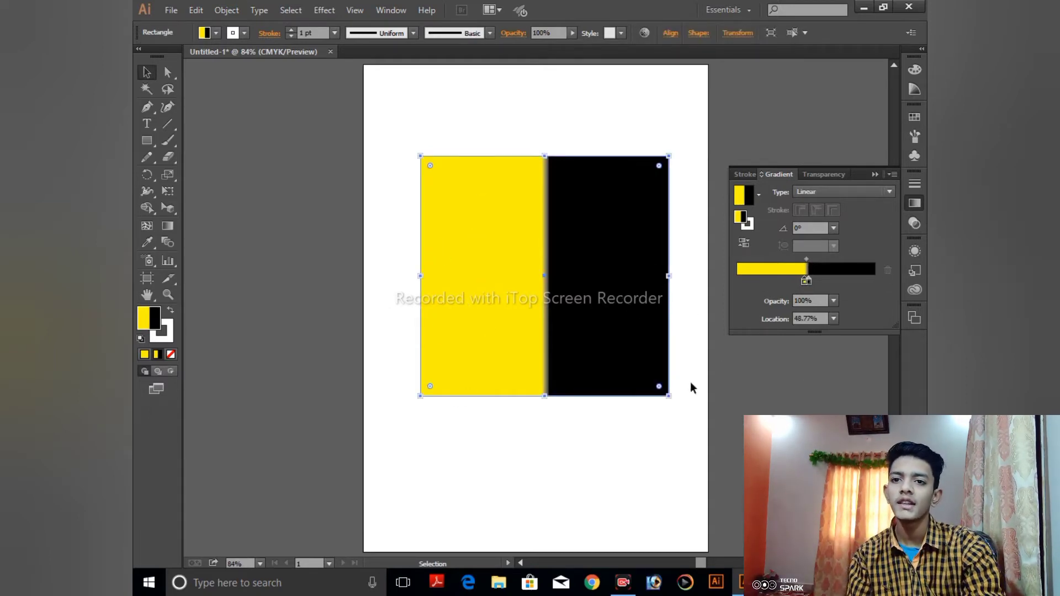
Add a gradient stop at about 25% and colour it with a dark blue swatch.
{"action": "left_click", "coordinate": [771, 282]}
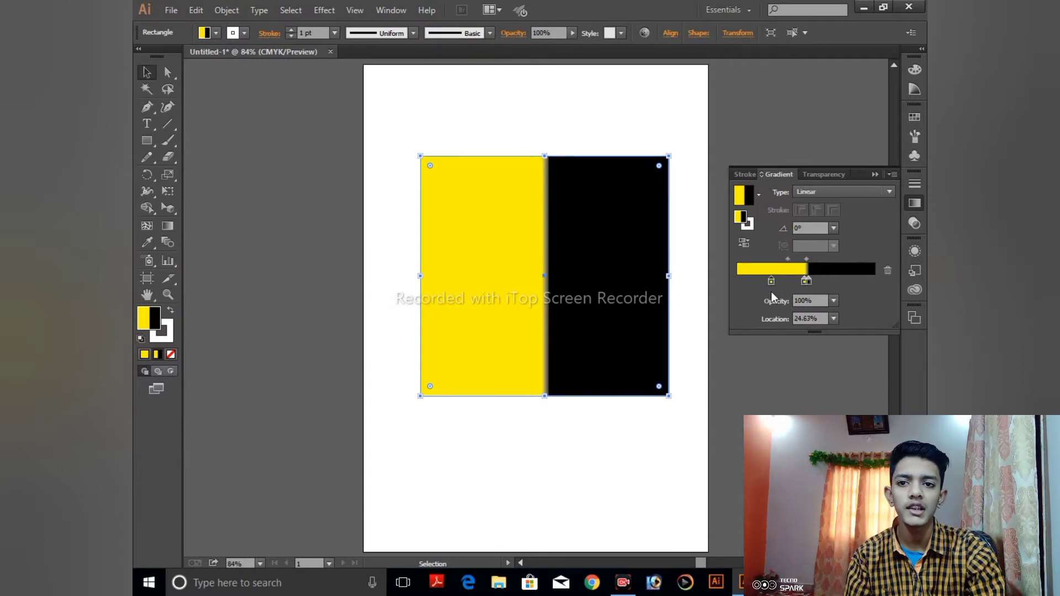
{"action": "double_click", "coordinate": [771, 284]}
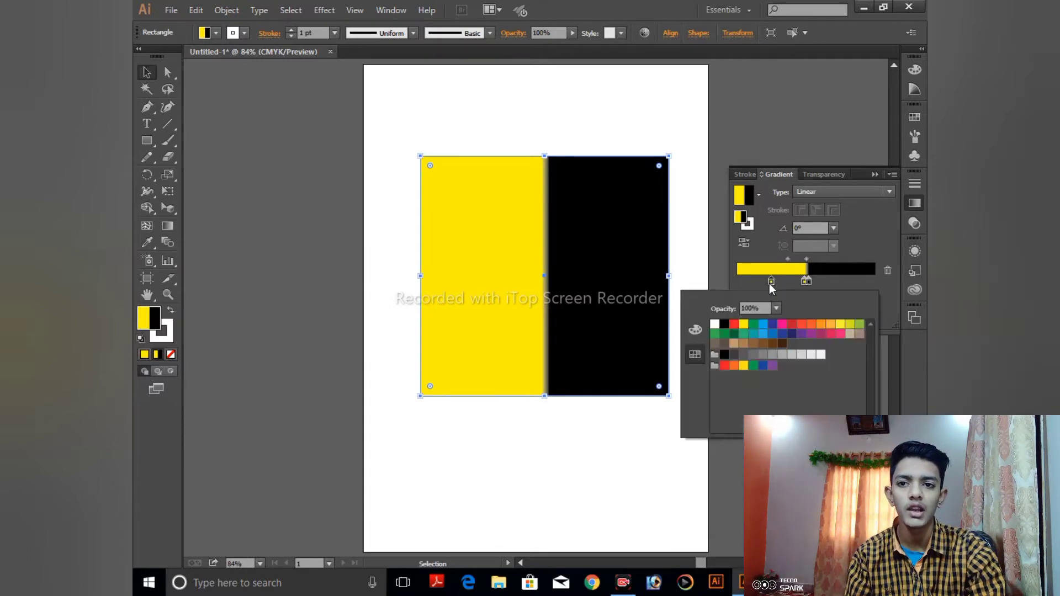
{"action": "left_click", "coordinate": [792, 334]}
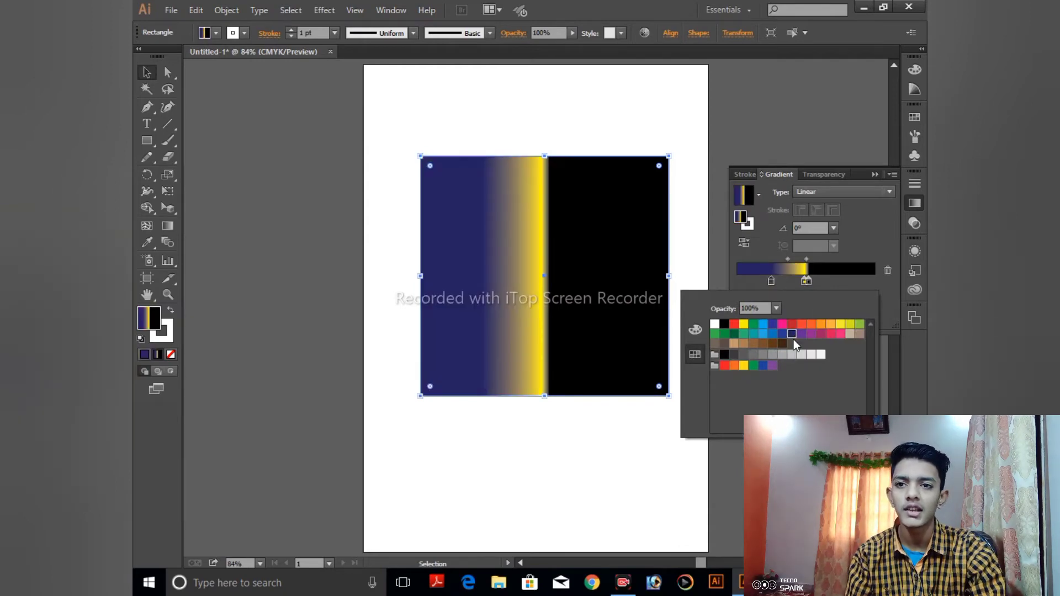
{"action": "key", "text": "Escape"}
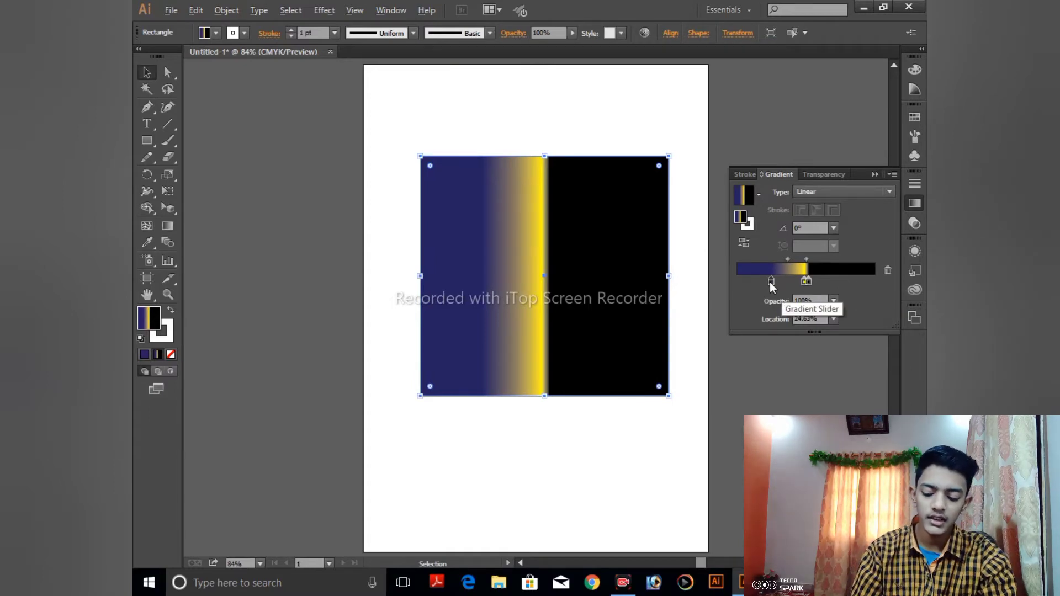
Add a dark blue stop in the black end of the gradient and remove the duplicate stop beside it.
{"action": "left_click", "coordinate": [856, 283]}
{"action": "left_click_drag", "start_coordinate": [858, 288], "coordinate": [849, 287]}
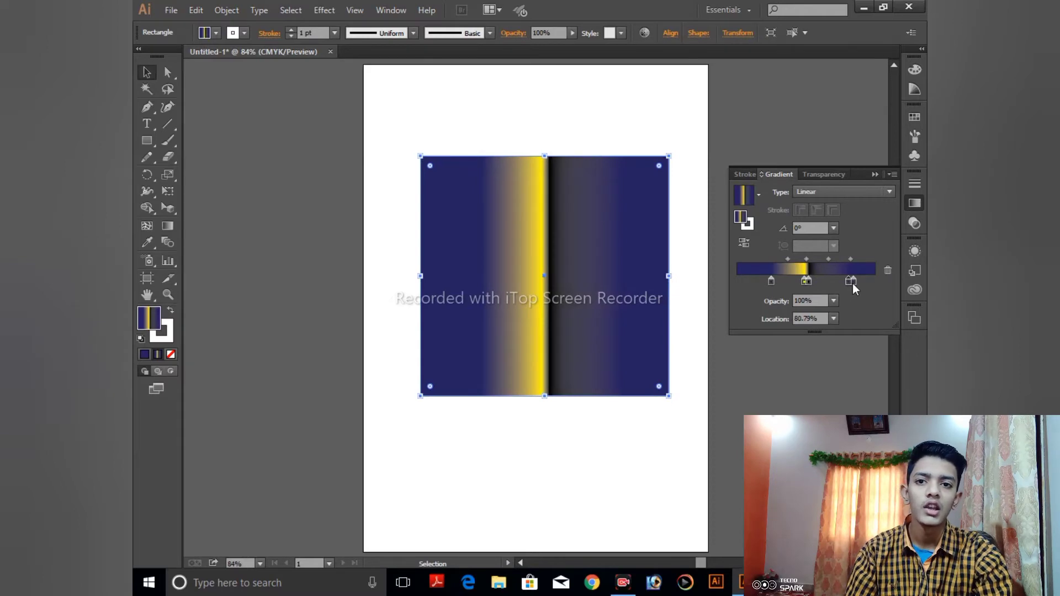
{"action": "left_click_drag", "start_coordinate": [853, 283], "coordinate": [850, 343]}
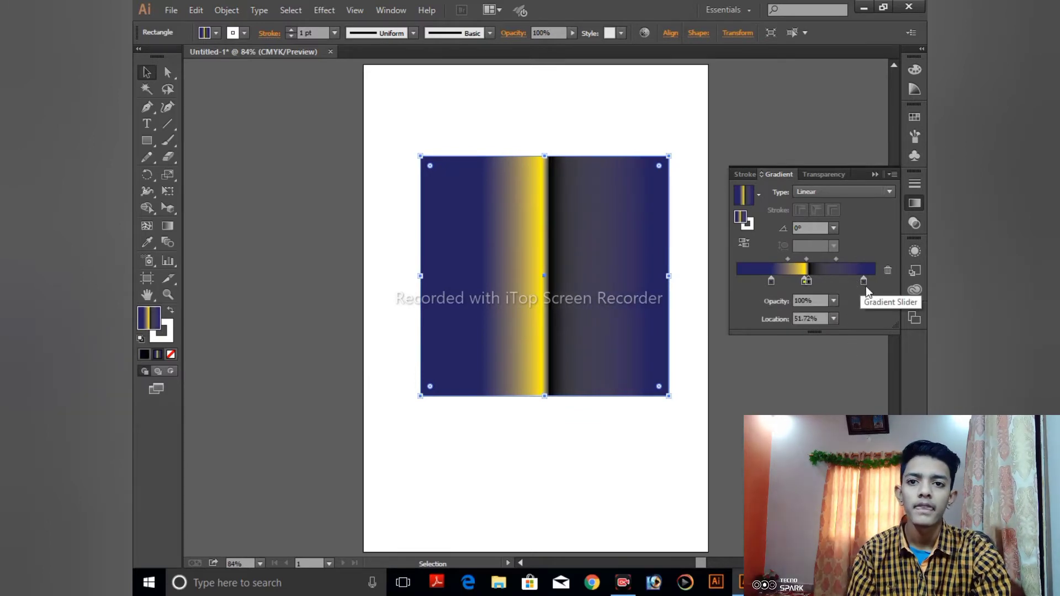
Space out the blue, black and yellow stops along the gradient, placing the yellow stop at about 43%.
{"action": "left_click_drag", "start_coordinate": [865, 282], "coordinate": [825, 281]}
{"action": "left_click", "coordinate": [805, 282]}
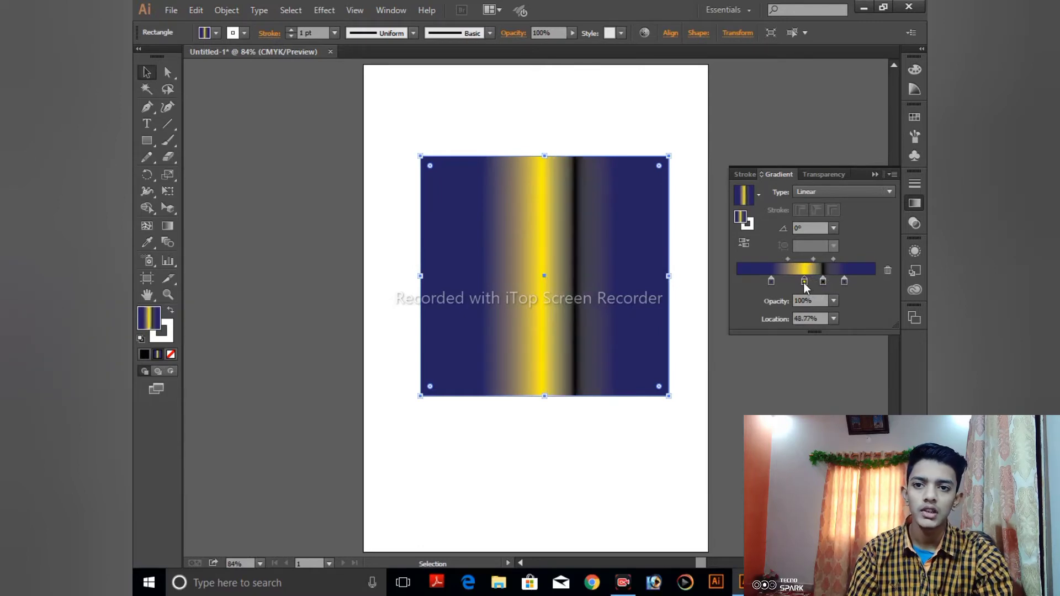
{"action": "left_click_drag", "start_coordinate": [805, 282], "coordinate": [796, 282]}
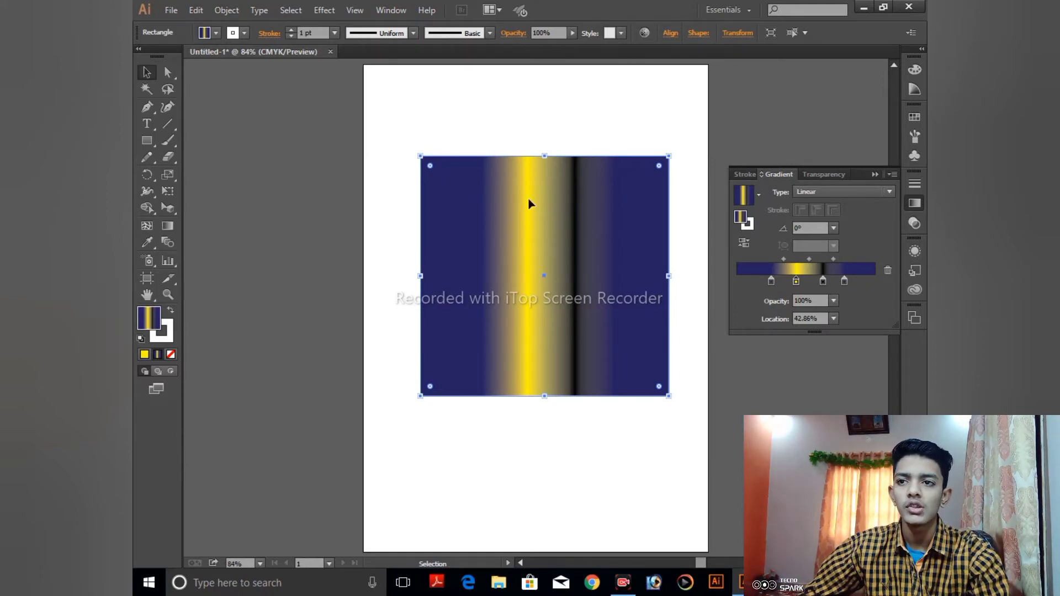
Shift the rectangle slightly left on the artboard, enlarge it a little, rotate it by about -0.1° and reselect it.
{"action": "mouse_move", "coordinate": [672, 156]}
{"action": "left_mouse_down"}
{"action": "mouse_move", "coordinate": [622, 158]}
{"action": "mouse_move", "coordinate": [646, 156]}
{"action": "mouse_move", "coordinate": [608, 147]}
{"action": "mouse_move", "coordinate": [653, 159]}
{"action": "left_mouse_up"}
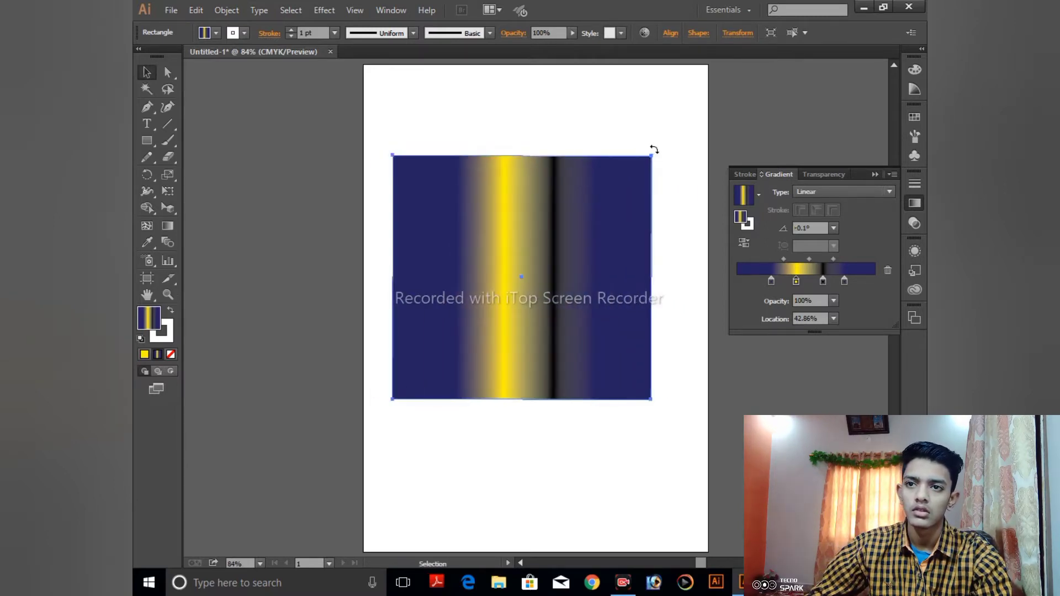
{"action": "left_click", "coordinate": [626, 135]}
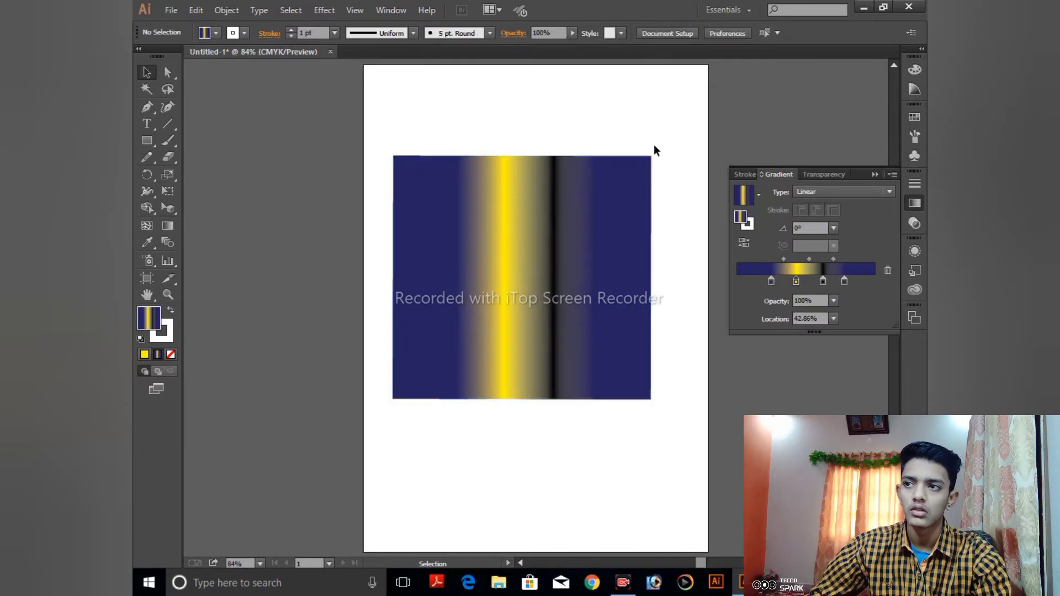
{"action": "left_click", "coordinate": [612, 374]}
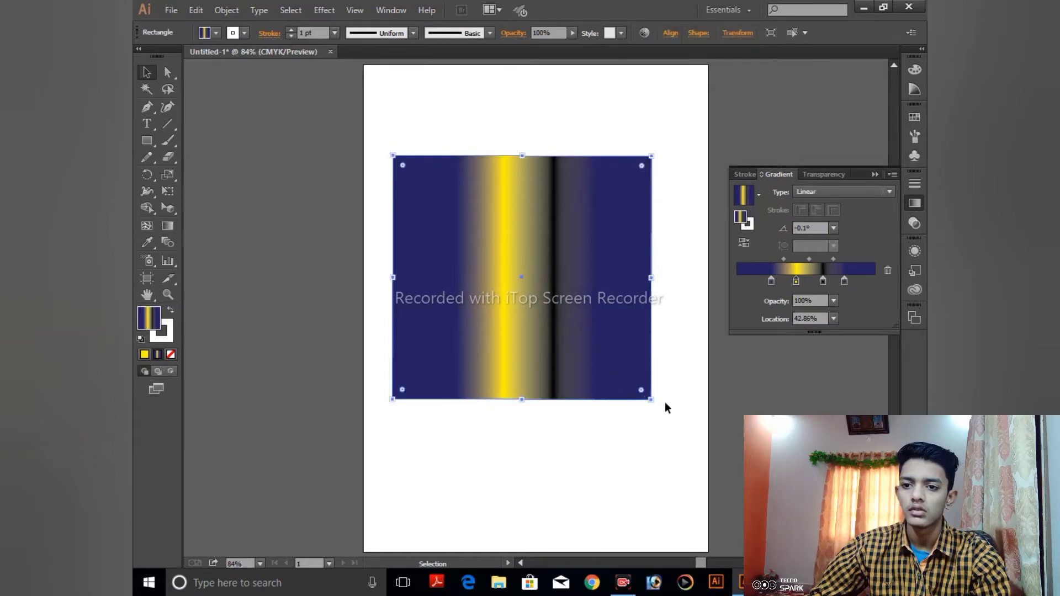
Try rotating the rectangle to gradient angles of -57.3° and -90°, and undo the rotations and the corner rounding.
{"action": "left_click_drag", "start_coordinate": [657, 404], "coordinate": [491, 447]}
{"action": "left_click", "coordinate": [466, 433]}
{"action": "left_click", "coordinate": [550, 448]}
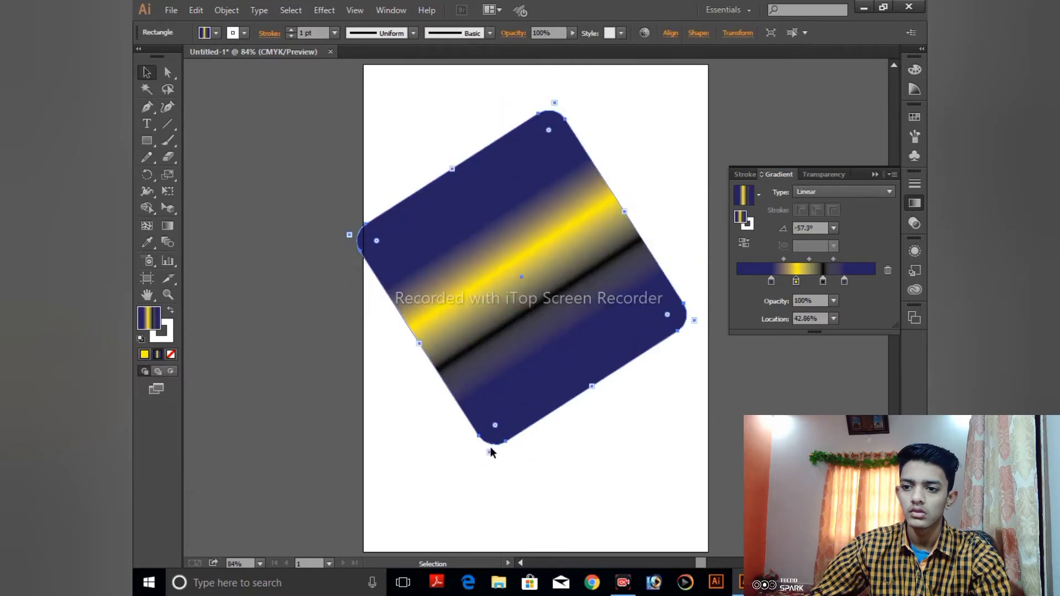
{"action": "key", "text": "ctrl+z"}
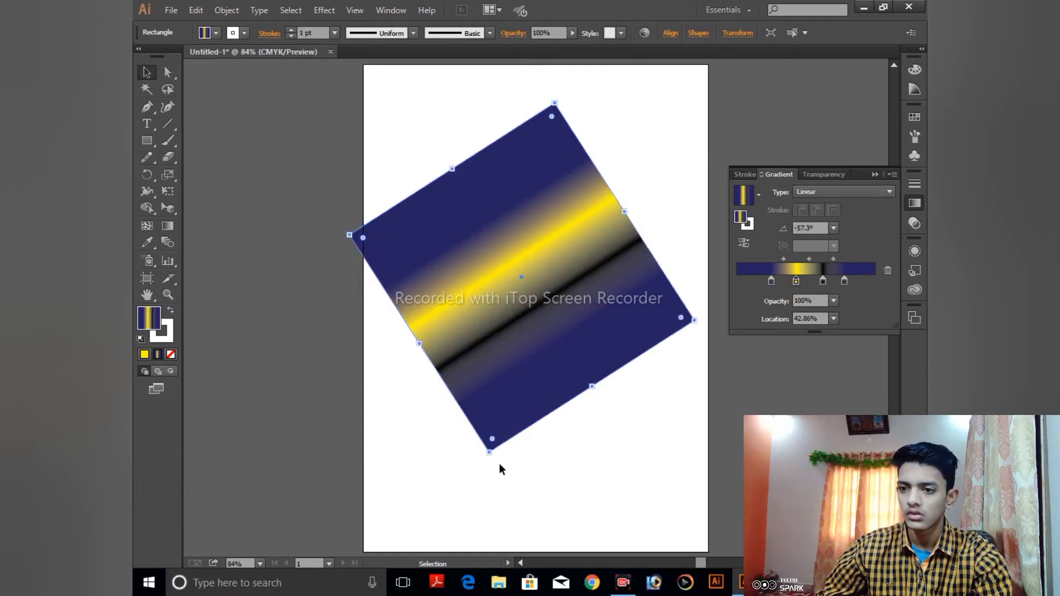
{"action": "left_click_drag", "start_coordinate": [490, 462], "coordinate": [399, 408]}
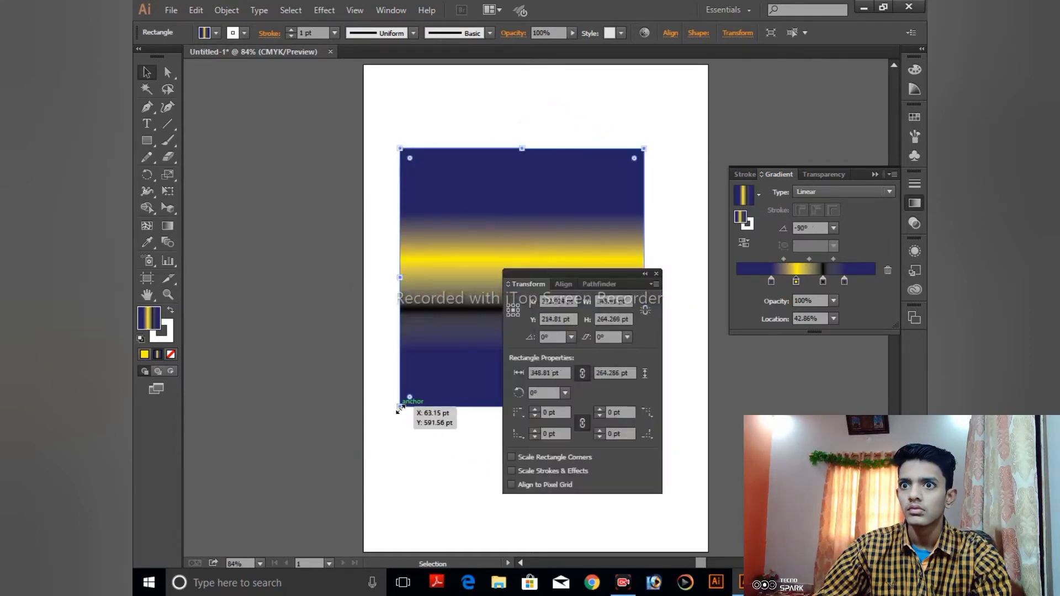
{"action": "left_click", "coordinate": [657, 274]}
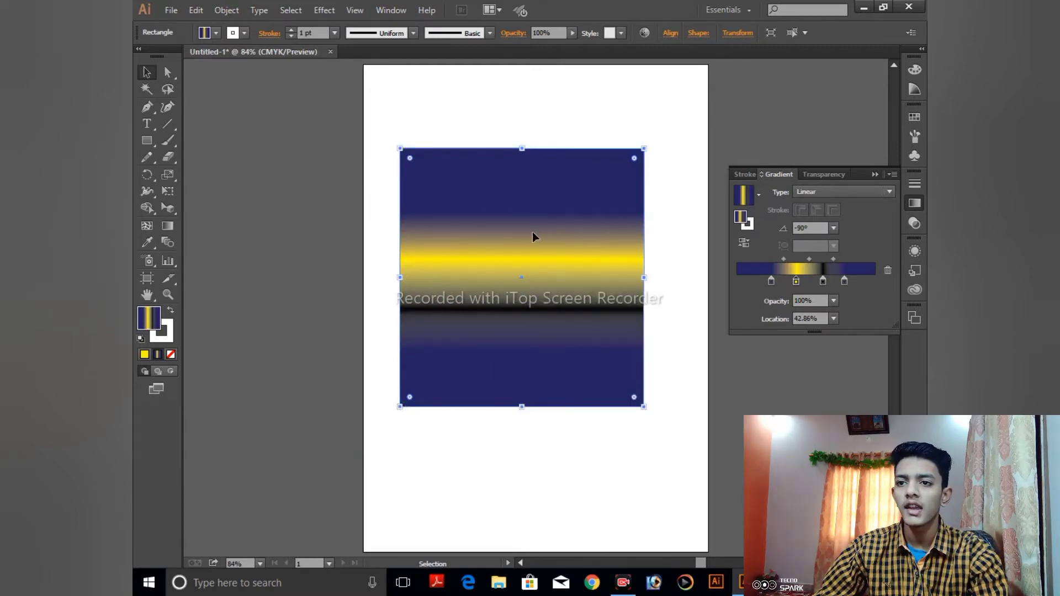
{"action": "key", "text": "ctrl+z"}
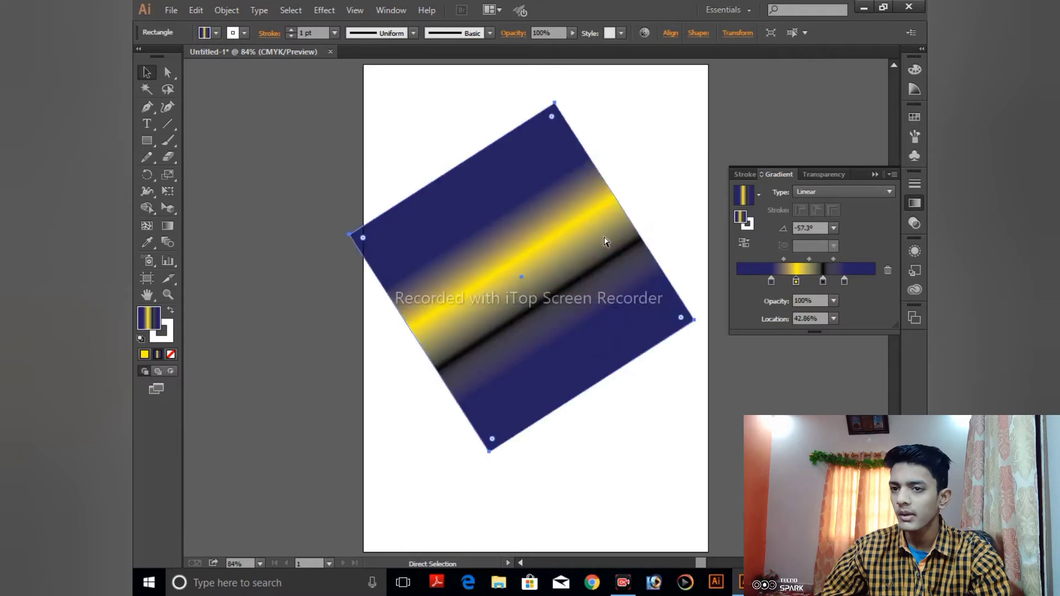
{"action": "key", "text": "ctrl+z"}
{"action": "key", "text": "ctrl+z"}
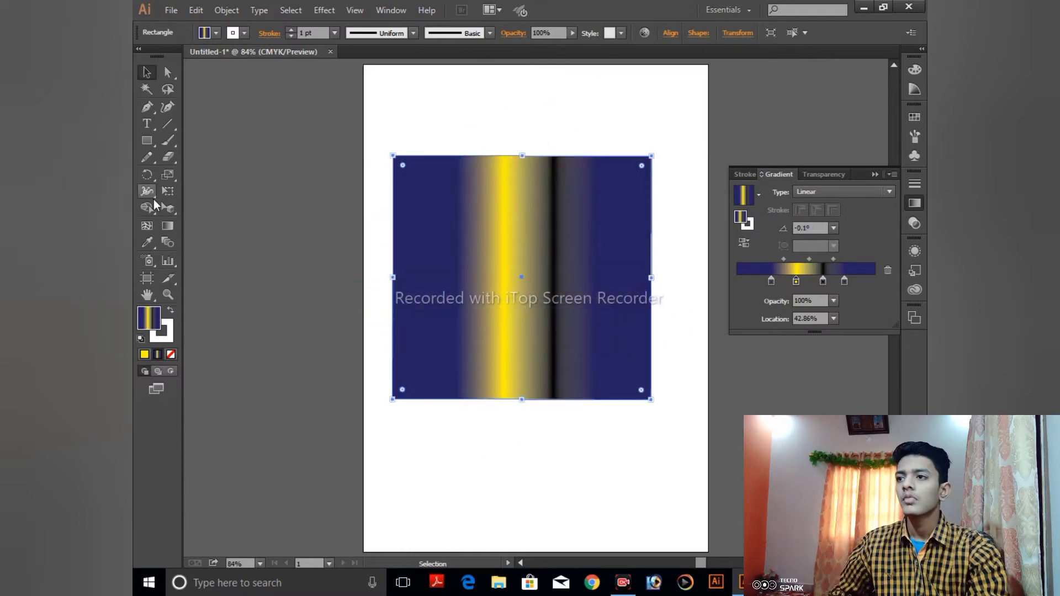
Redraw the rectangle's gradient with the Gradient tool, first almost horizontally at about -1.7°, then vertically at -90°.
{"action": "left_click", "coordinate": [168, 226]}
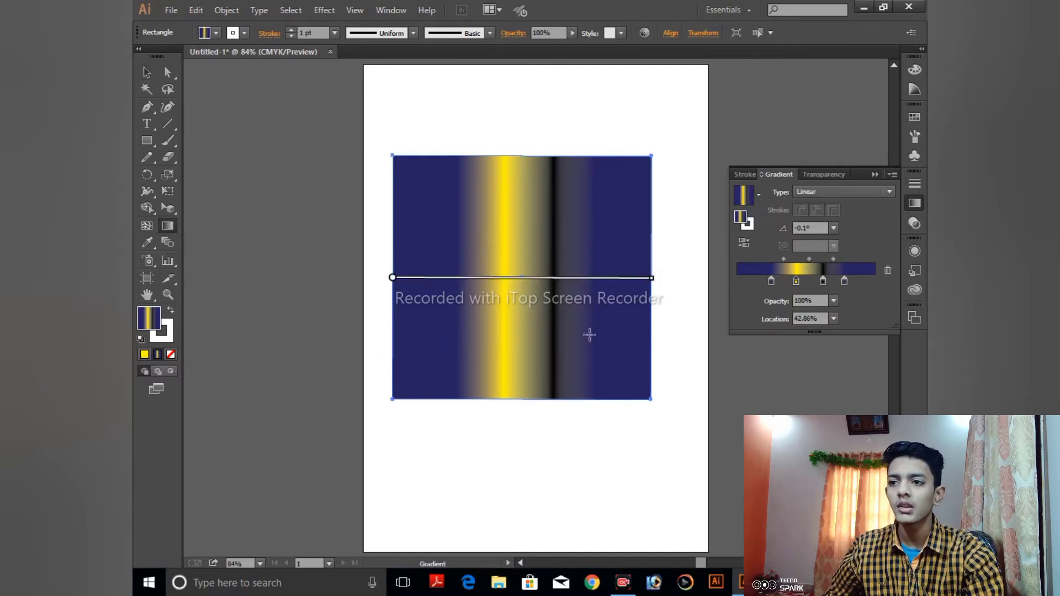
{"action": "mouse_move", "coordinate": [563, 280]}
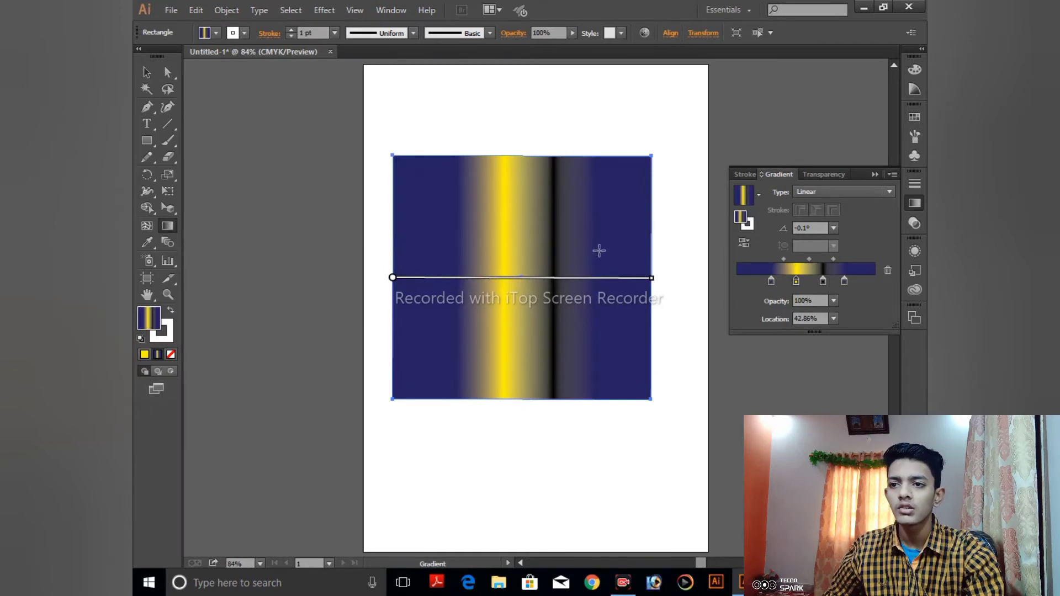
{"action": "left_click_drag", "start_coordinate": [418, 238], "coordinate": [645, 245]}
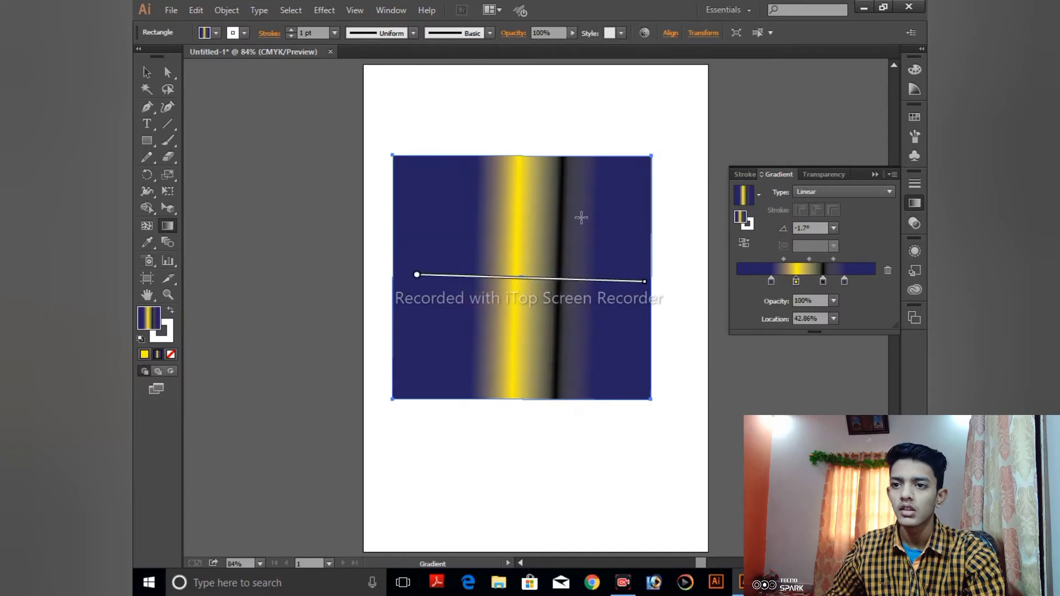
{"action": "left_click_drag", "start_coordinate": [522, 214], "coordinate": [522, 414]}
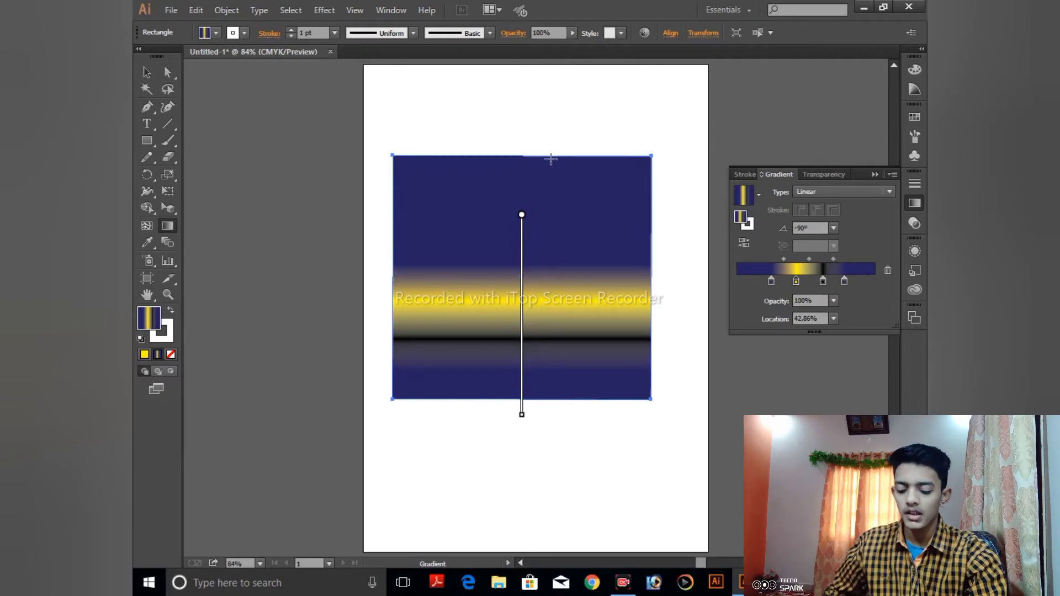
Redraw the gradient vertically so it spans from the rectangle's upper edge to its lower edge at -90°.
{"action": "key", "text": "ctrl+plus"}
{"action": "key", "text": "ctrl+plus"}
{"action": "key", "text": "ctrl+plus"}
{"action": "left_click_drag", "start_coordinate": [542, 174], "coordinate": [535, 277]}
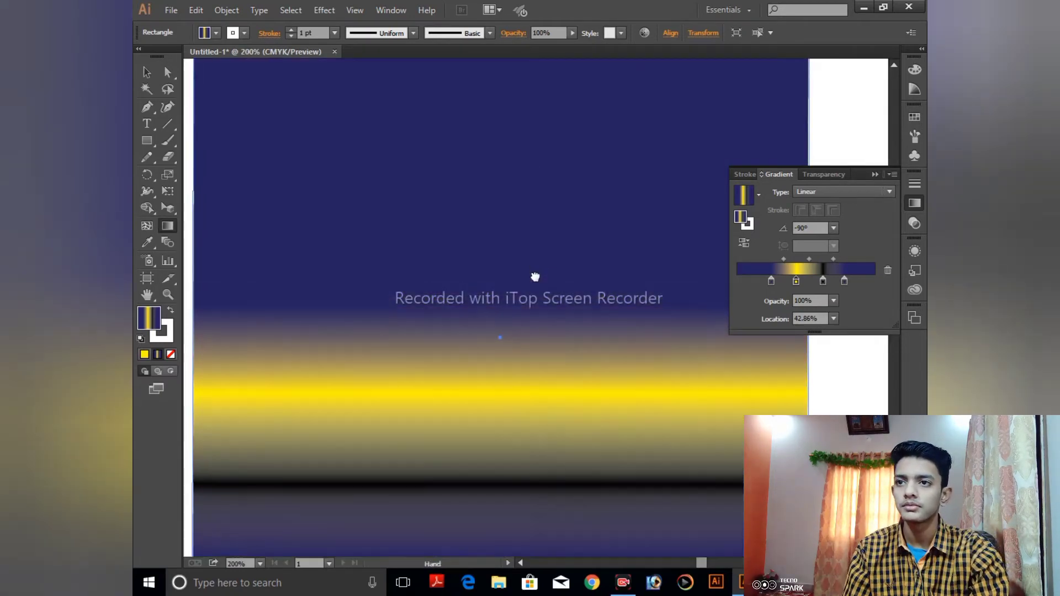
{"action": "key", "text": "ctrl+minus"}
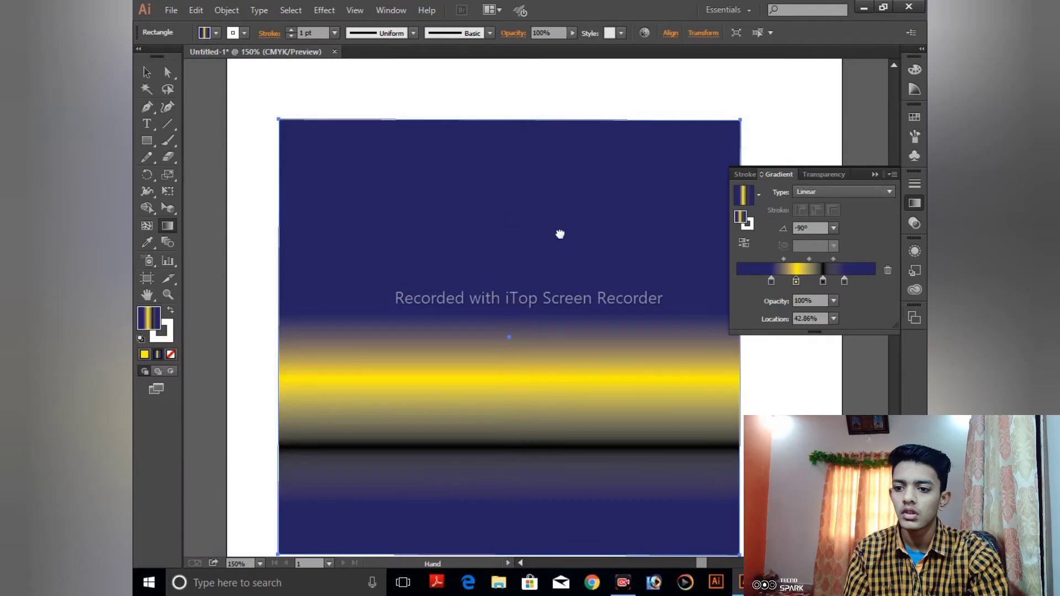
{"action": "left_click_drag", "start_coordinate": [558, 188], "coordinate": [561, 171]}
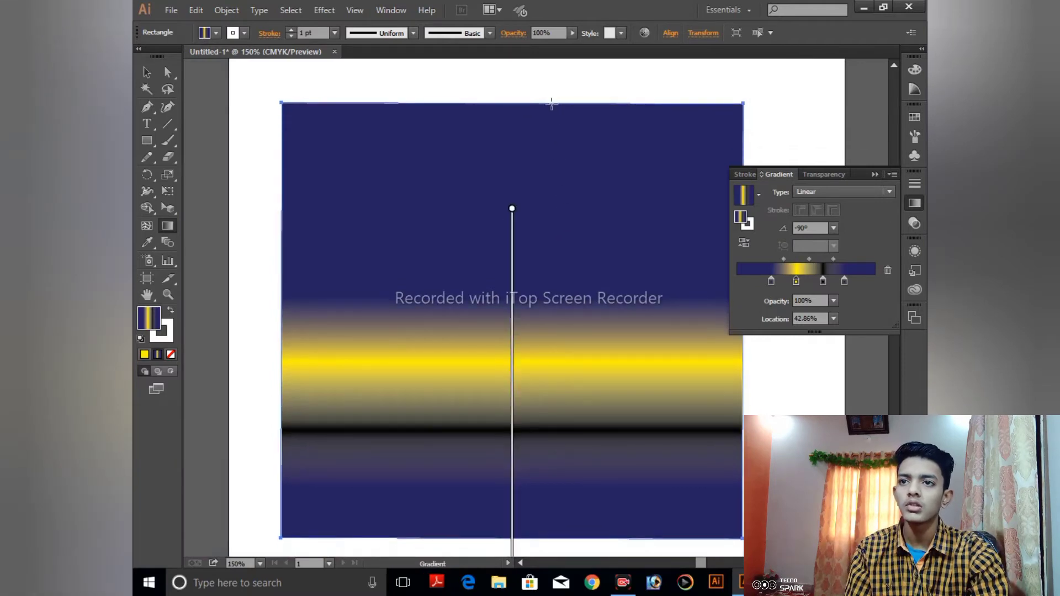
{"action": "mouse_move", "coordinate": [551, 104]}
{"action": "left_mouse_down"}
{"action": "mouse_move", "coordinate": [556, 240]}
{"action": "mouse_move", "coordinate": [541, 541]}
{"action": "left_mouse_up"}
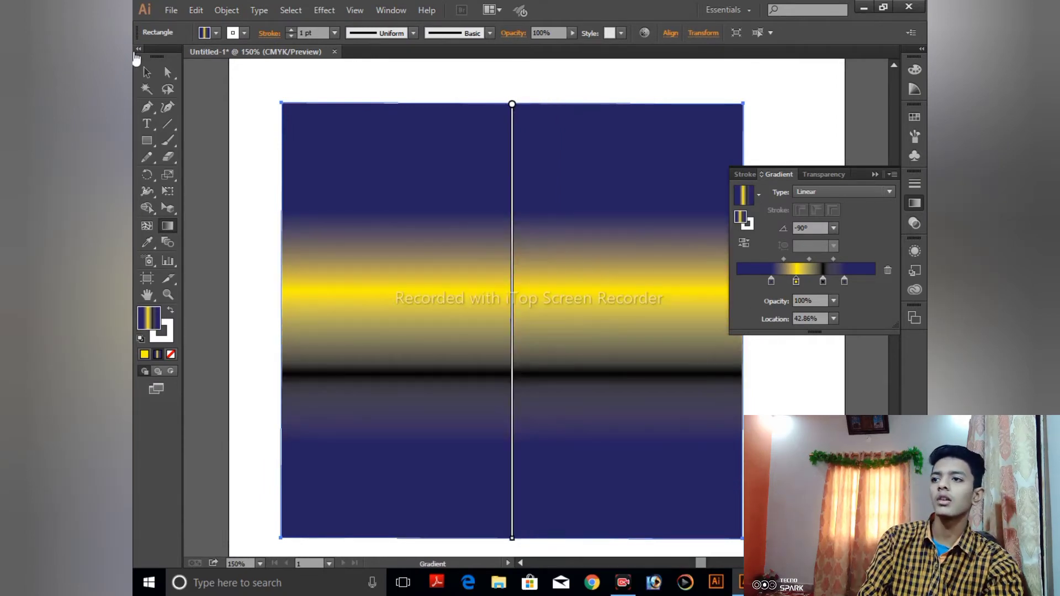
Change the rectangle's gradient type to Radial and deselect the rectangle.
{"action": "left_click", "coordinate": [148, 73]}
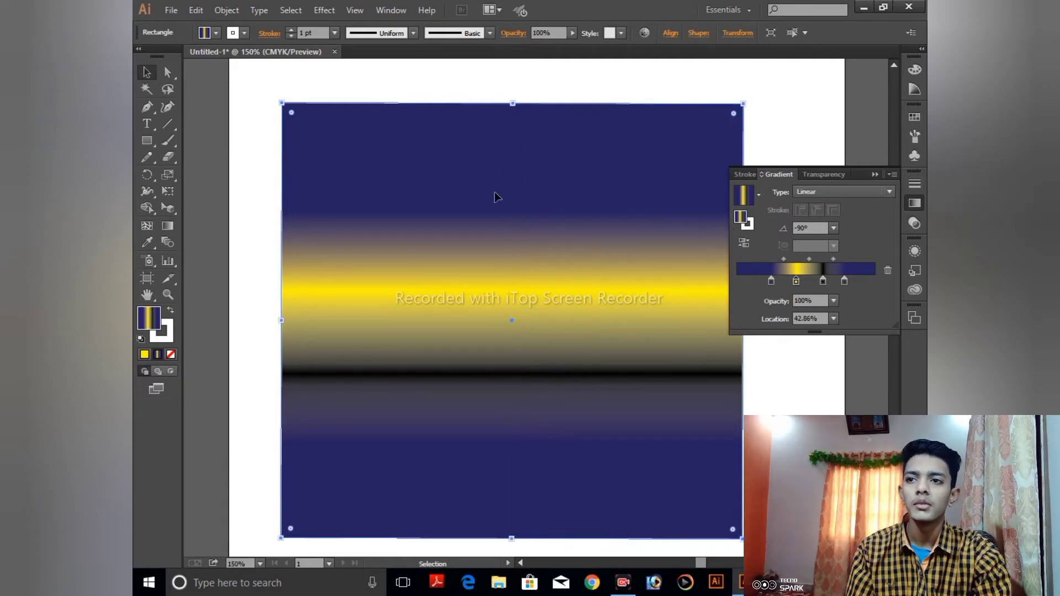
{"action": "left_click", "coordinate": [871, 187]}
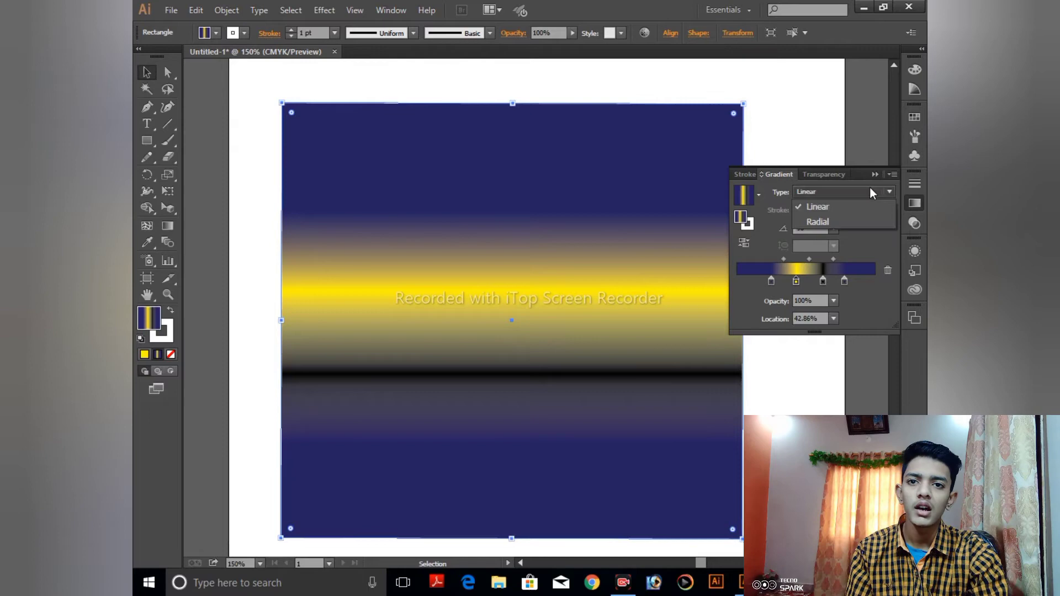
{"action": "left_click", "coordinate": [847, 221]}
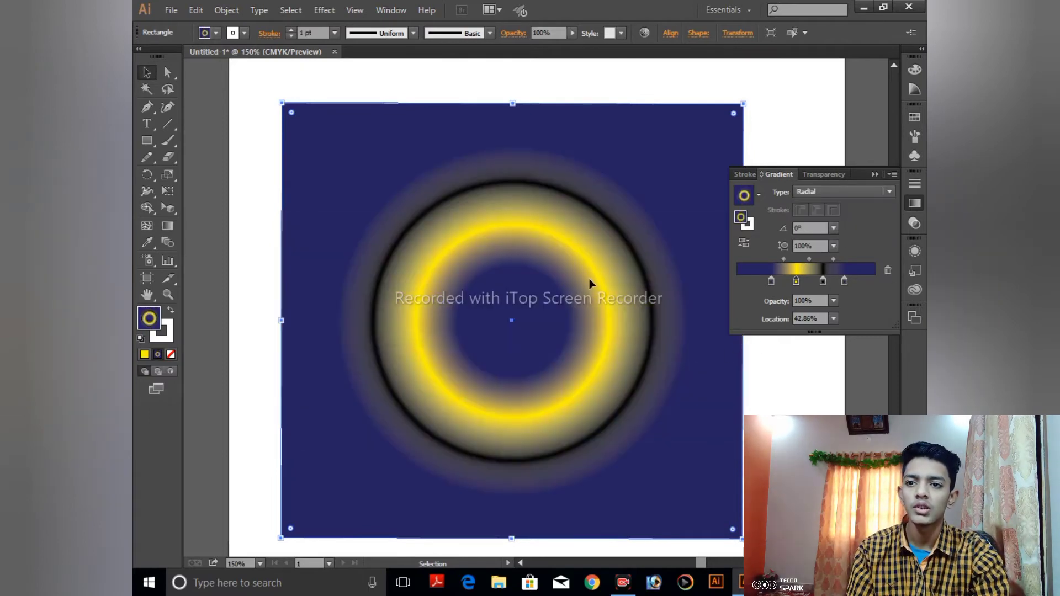
{"action": "key", "text": "ctrl+minus"}
{"action": "key", "text": "ctrl+minus"}
{"action": "left_click", "coordinate": [708, 344]}
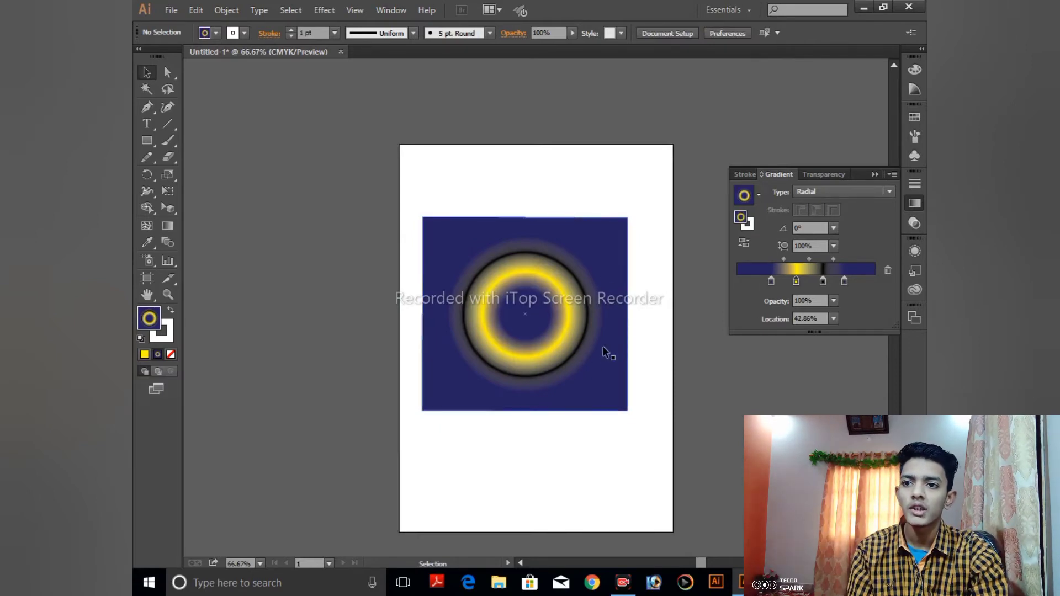
{"action": "left_click", "coordinate": [753, 282]}
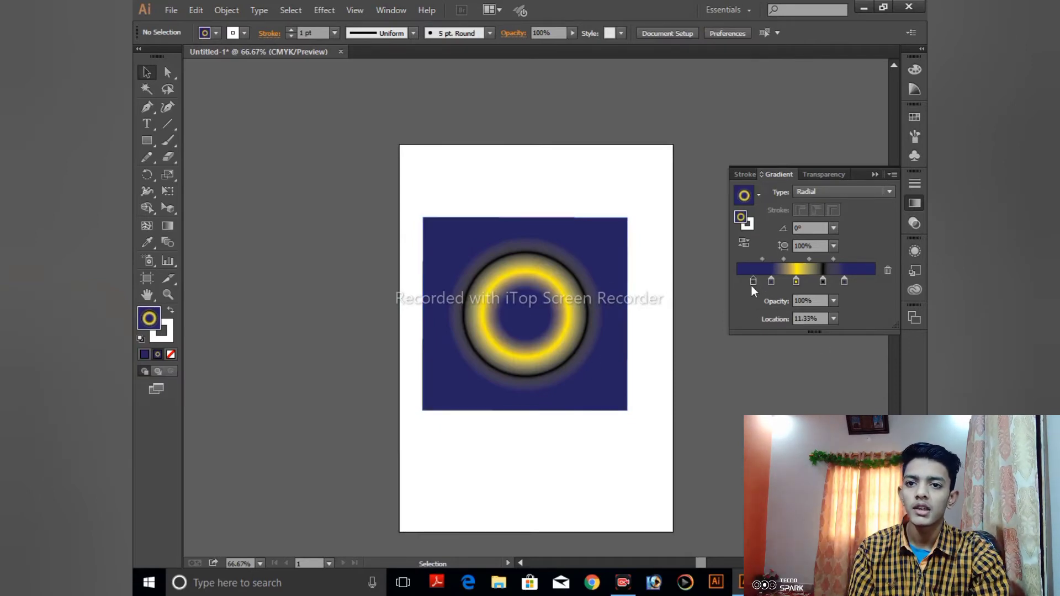
{"action": "double_click", "coordinate": [753, 281]}
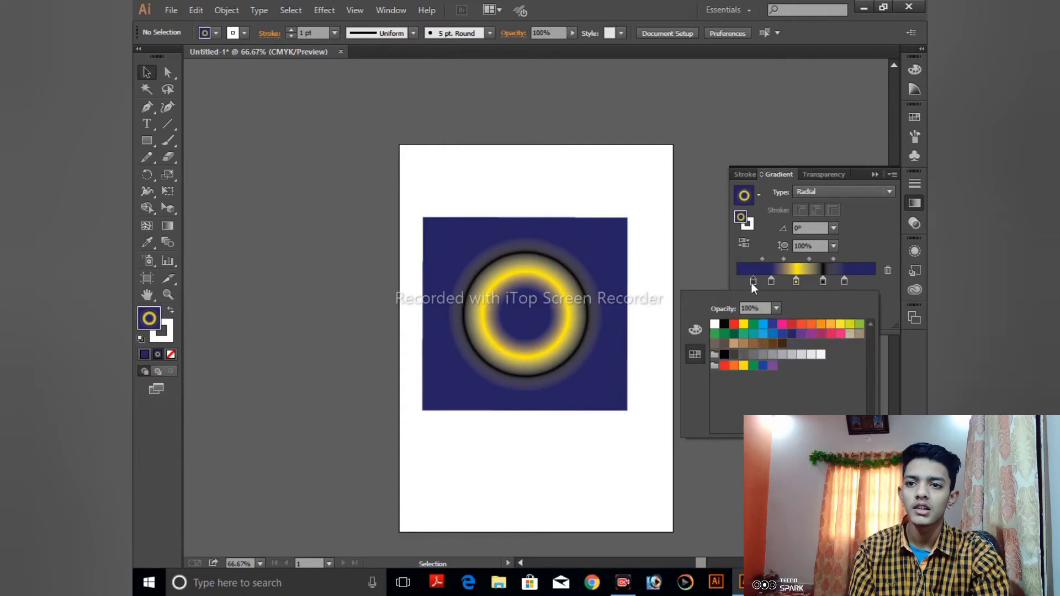
{"action": "left_click", "coordinate": [744, 326]}
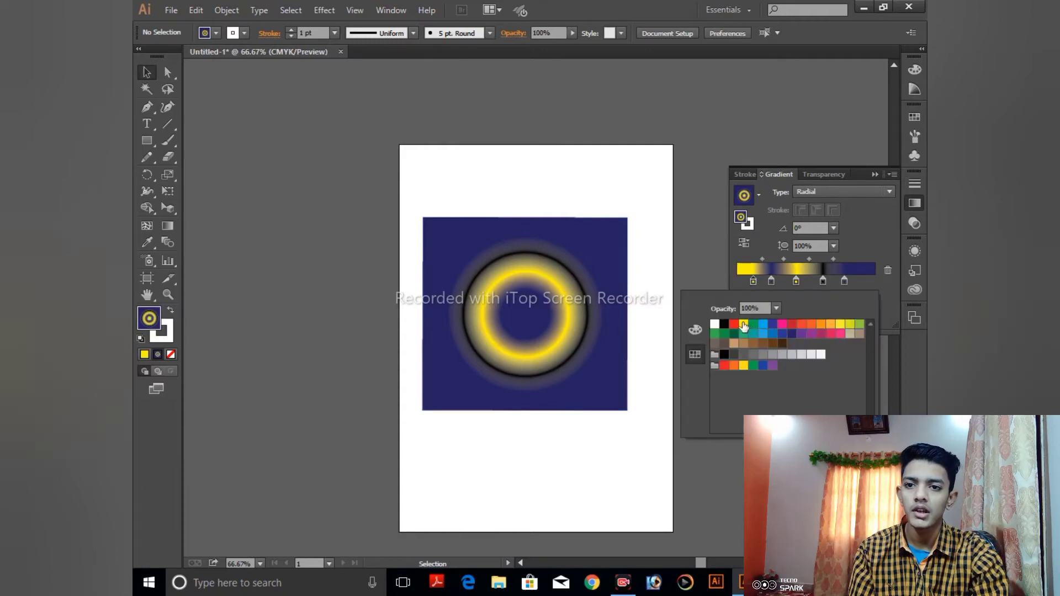
{"action": "left_click", "coordinate": [635, 287]}
Add a yellow stop at 11.33% to the rectangle's radial gradient, duplicate it to location 87.68%, and deselect the rectangle.
{"action": "left_click", "coordinate": [628, 282]}
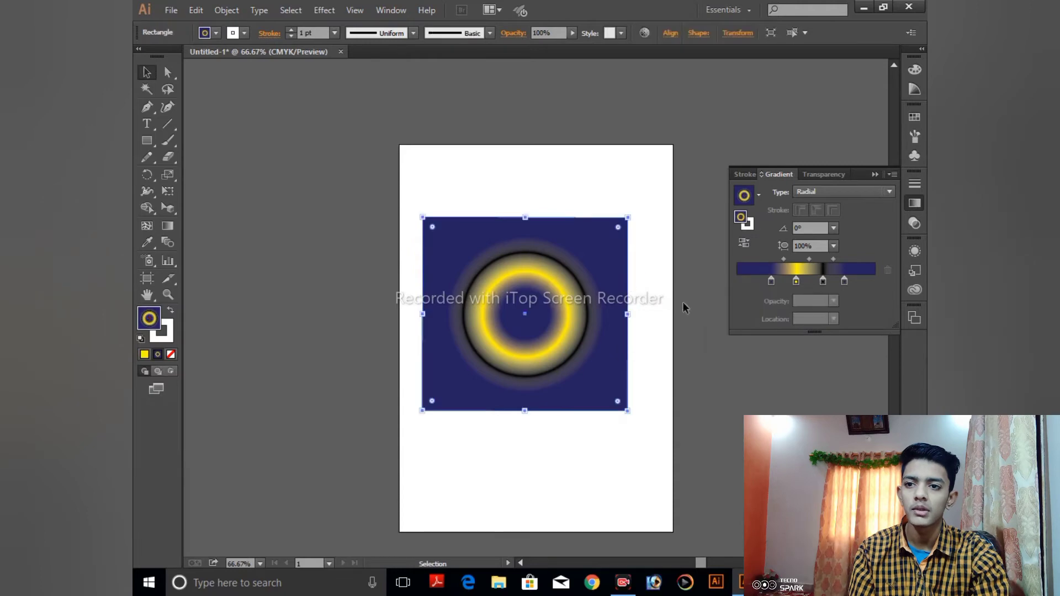
{"action": "left_click", "coordinate": [754, 281]}
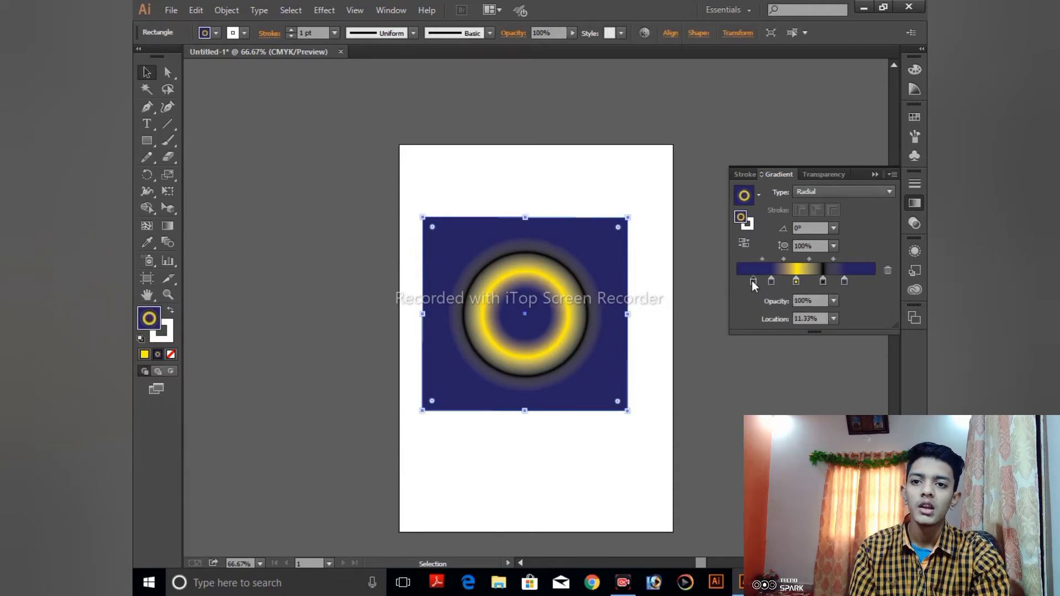
{"action": "double_click", "coordinate": [752, 281]}
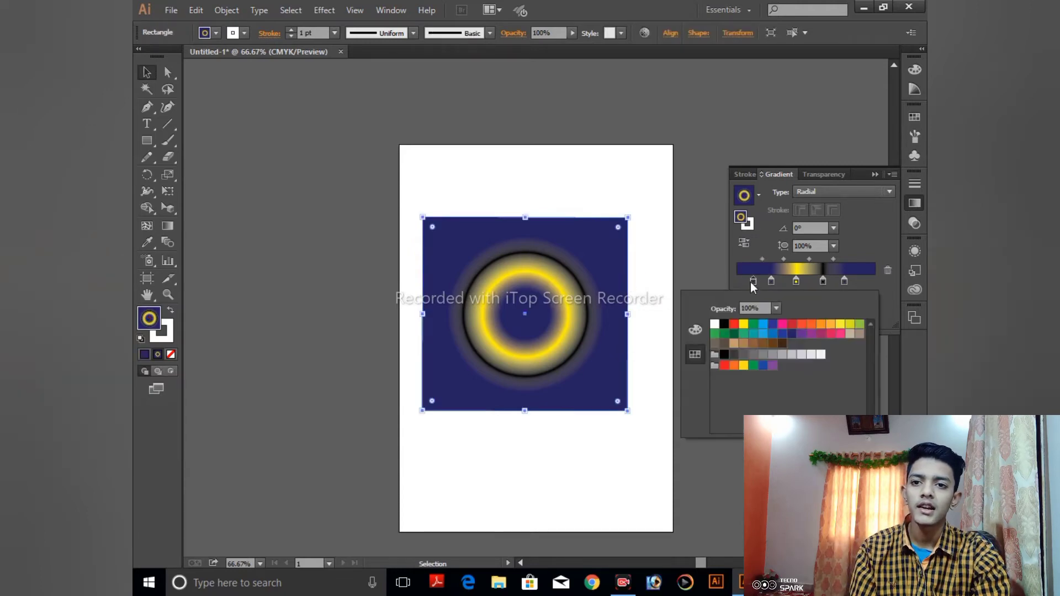
{"action": "left_click", "coordinate": [743, 324]}
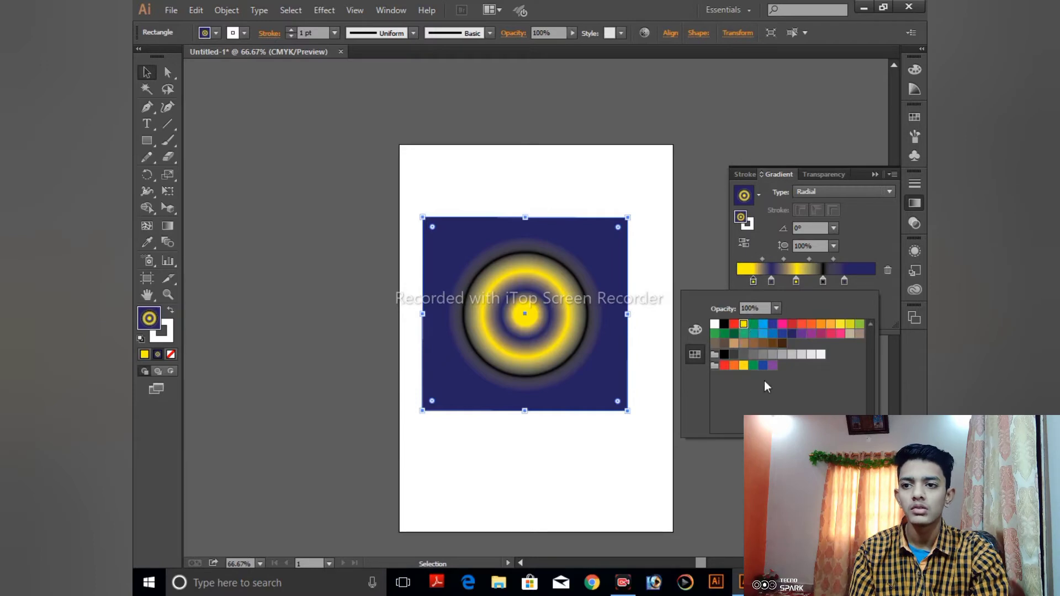
{"action": "key", "text": "Escape"}
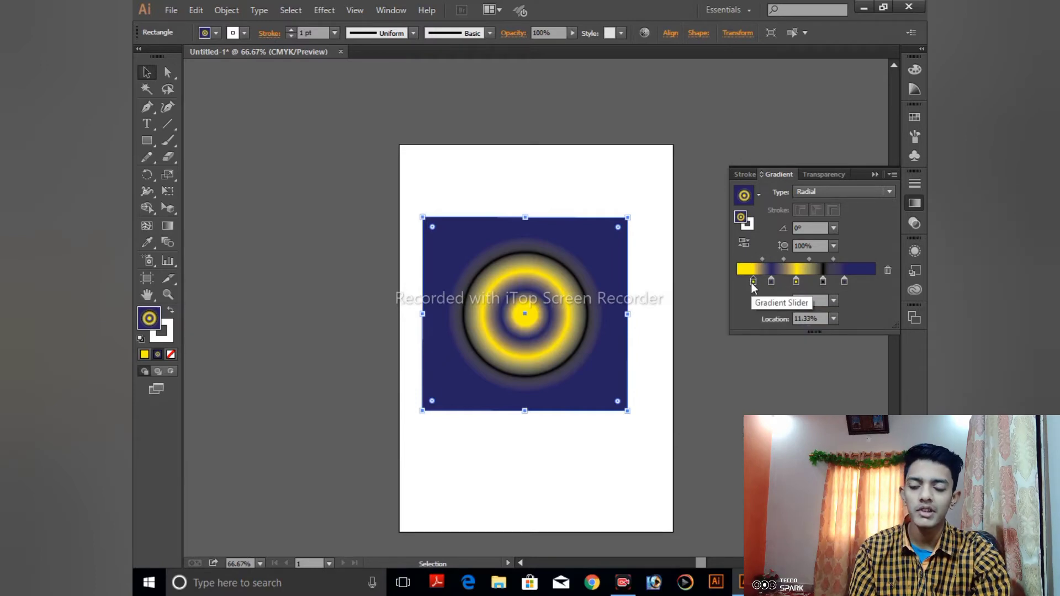
{"action": "left_click_drag", "start_coordinate": [753, 283], "coordinate": [858, 284]}
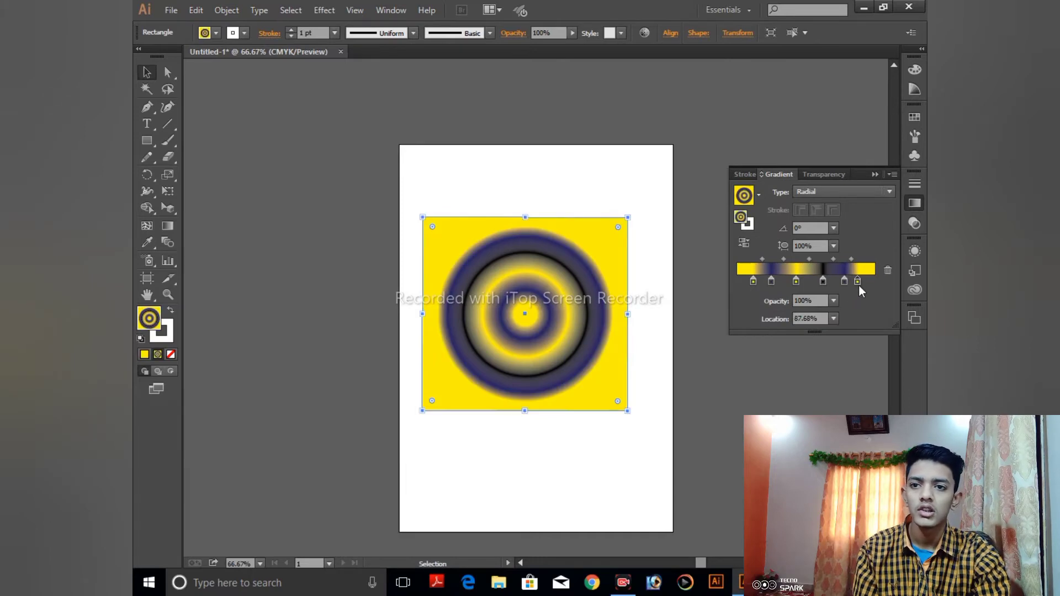
{"action": "left_click", "coordinate": [842, 354]}
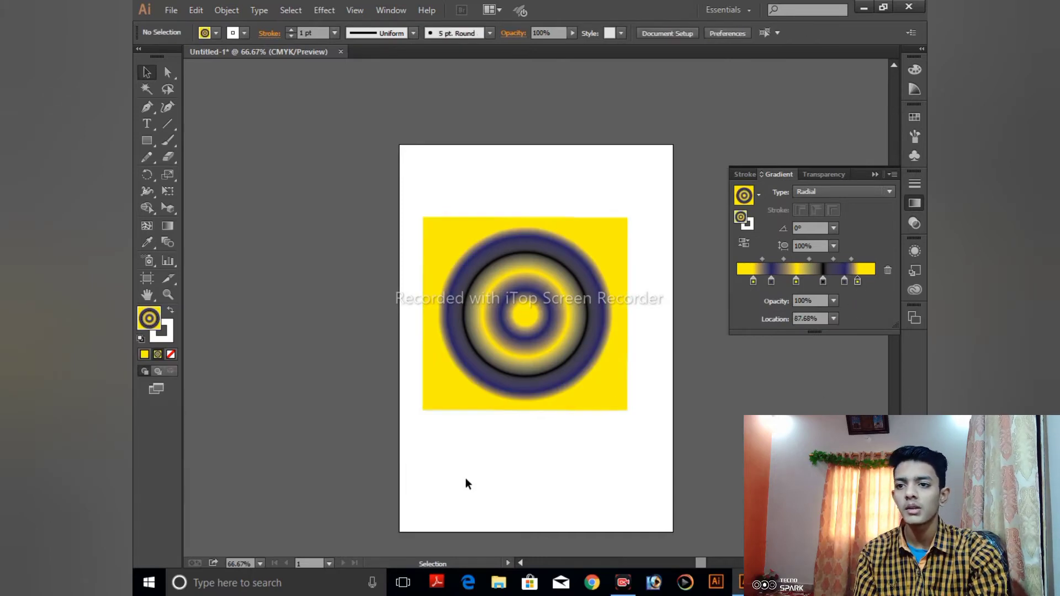
Try removing the rectangle's gradient fill, and undo the removal.
{"action": "left_click", "coordinate": [471, 407]}
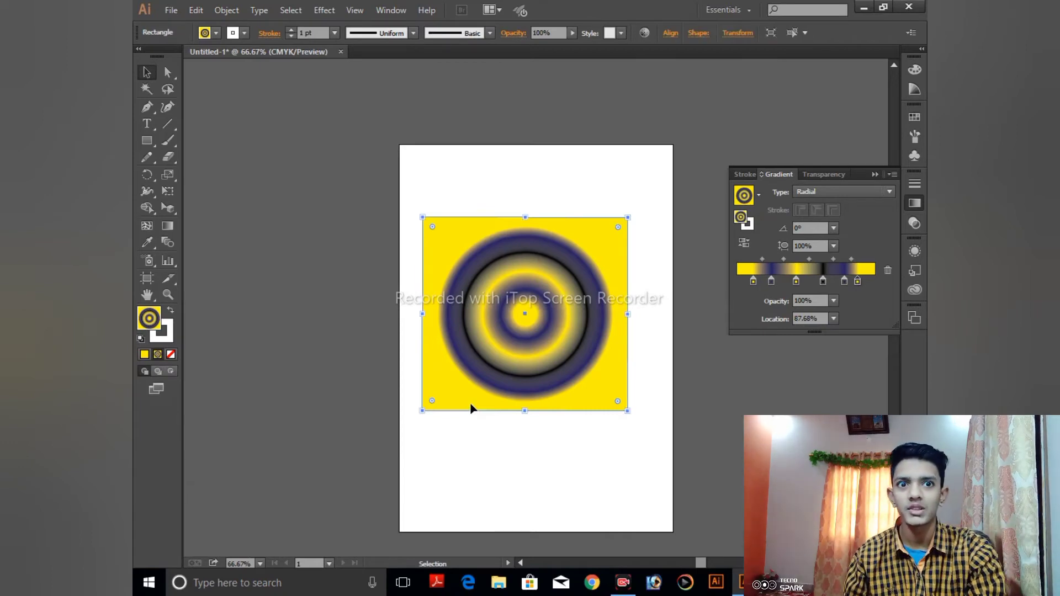
{"action": "left_click", "coordinate": [170, 356]}
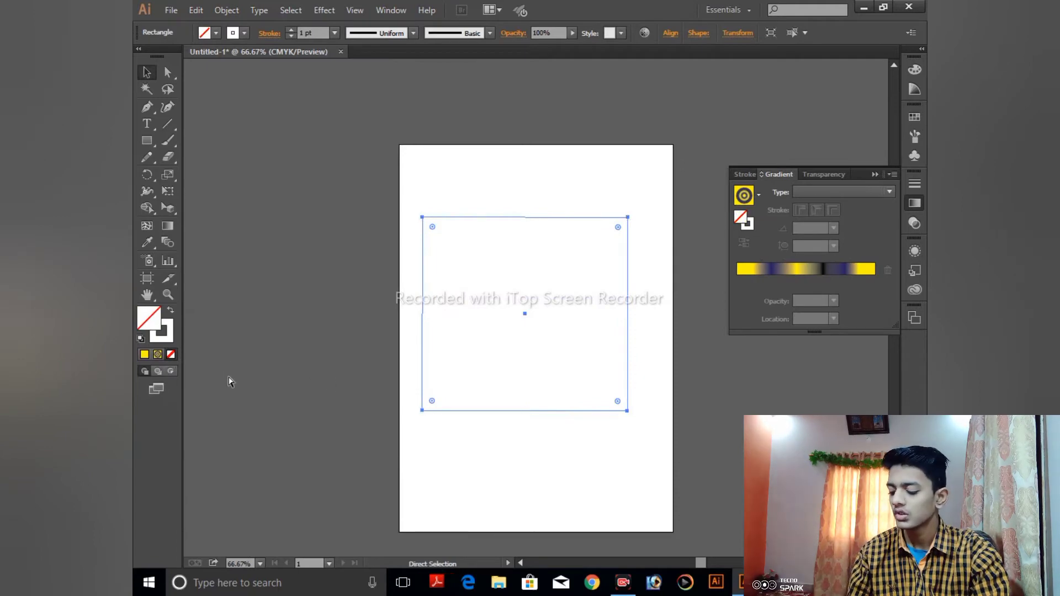
{"action": "key", "text": "ctrl+z"}
Set the rectangle's stroke colour to black (000000).
{"action": "left_click", "coordinate": [173, 331]}
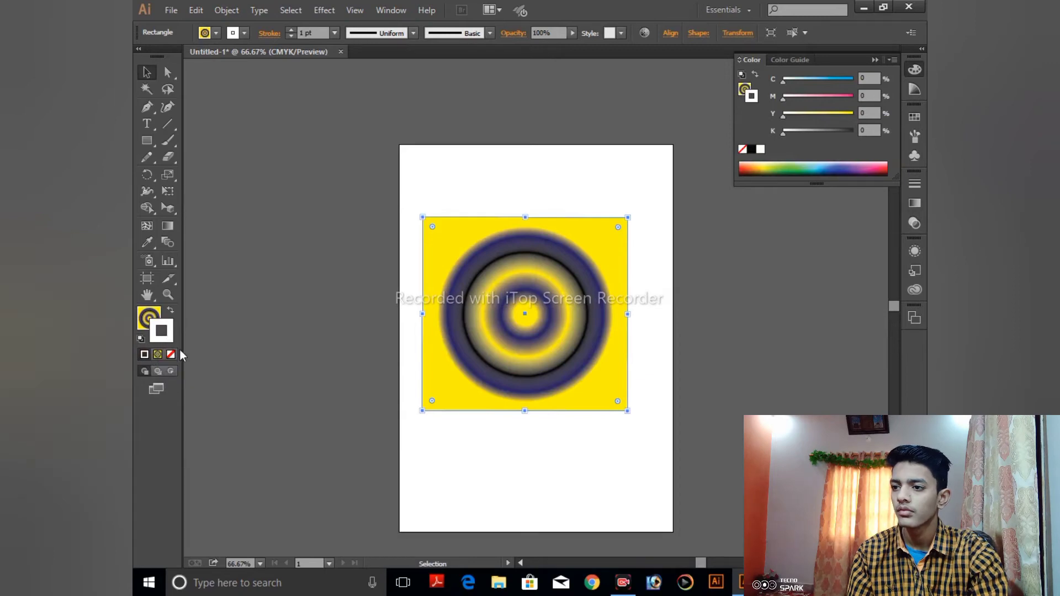
{"action": "double_click", "coordinate": [170, 336]}
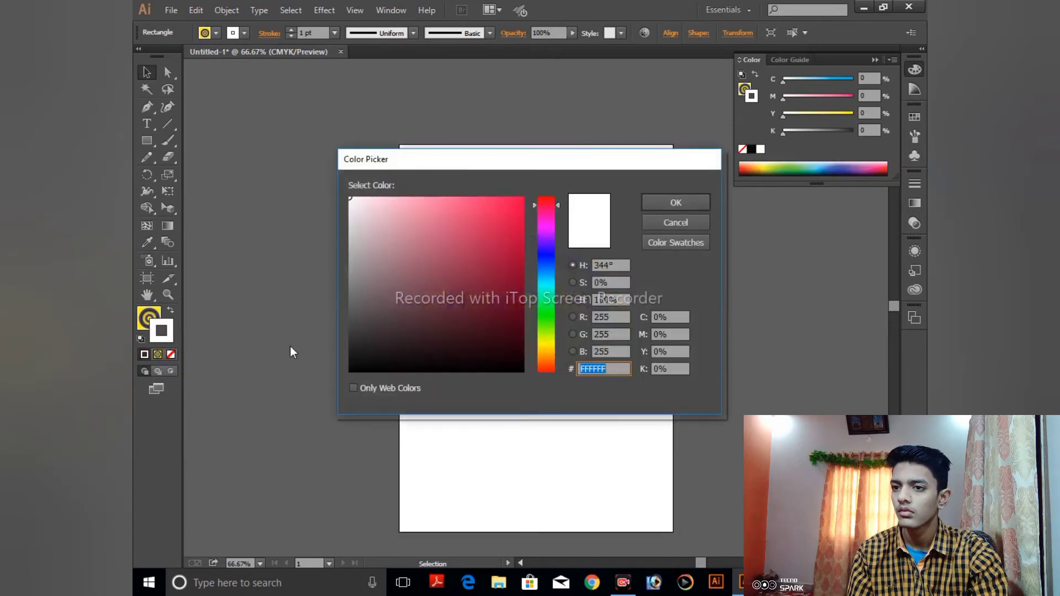
{"action": "left_click", "coordinate": [352, 370]}
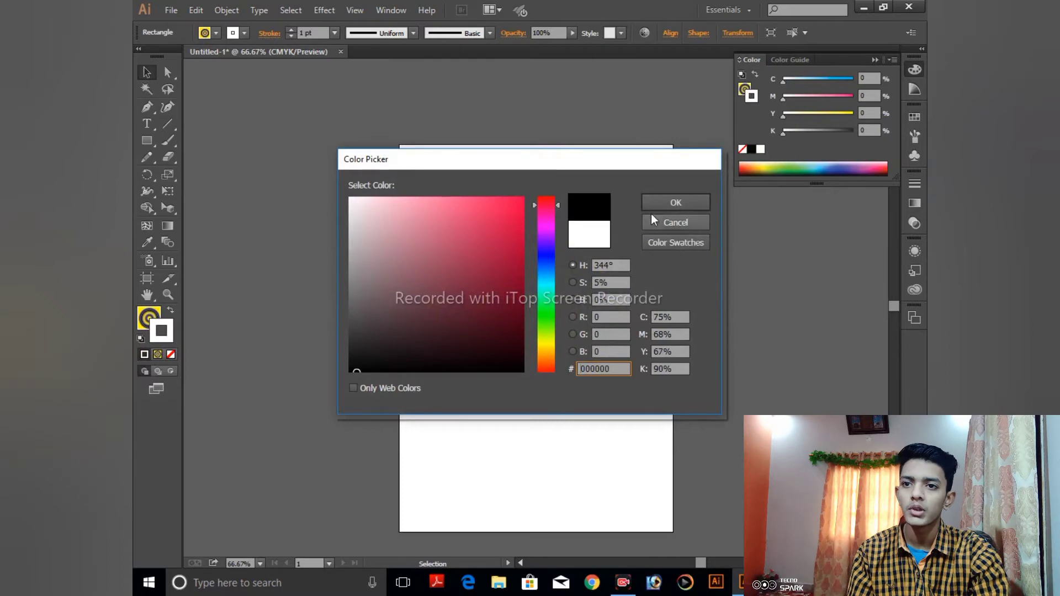
{"action": "left_click", "coordinate": [657, 202]}
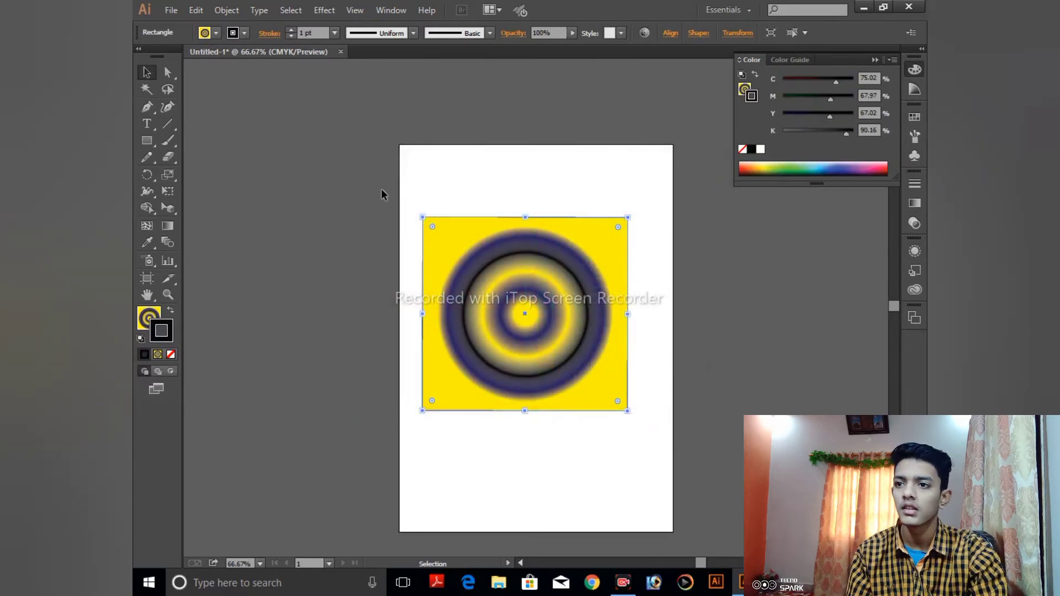
Set the rectangle's stroke weight first to 2 pt and finally to 4 pt, and deselect the rectangle.
{"action": "left_click", "coordinate": [335, 34]}
{"action": "left_click", "coordinate": [354, 108]}
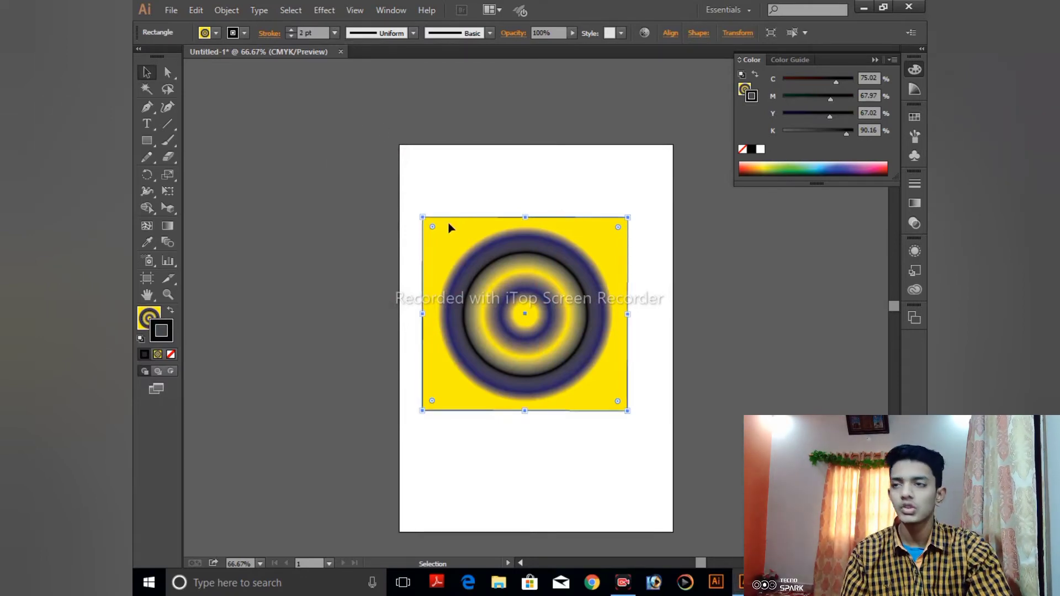
{"action": "left_click", "coordinate": [335, 33]}
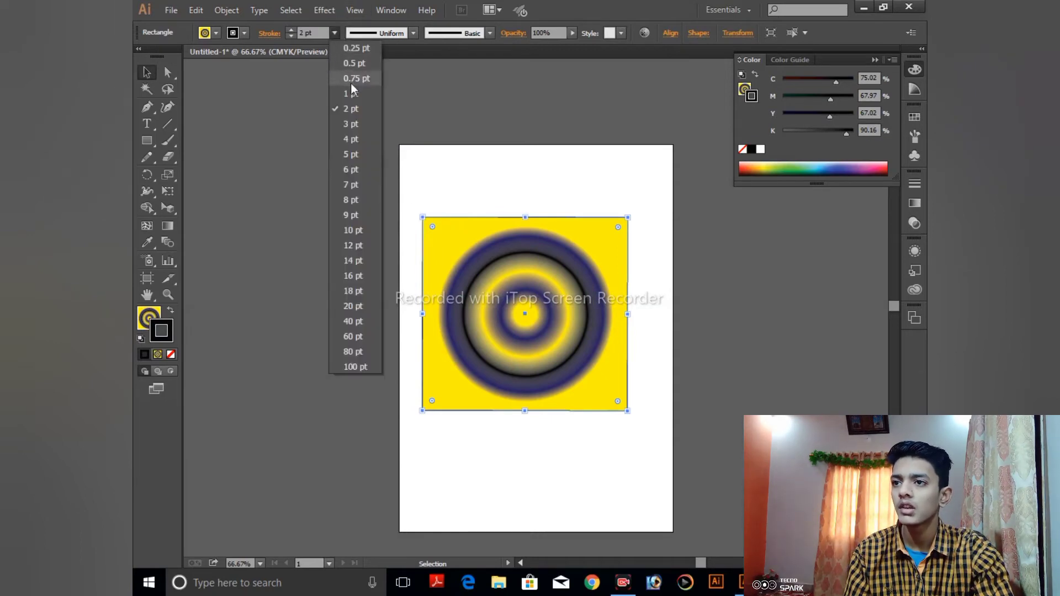
{"action": "left_click", "coordinate": [352, 139]}
{"action": "left_click", "coordinate": [394, 154]}
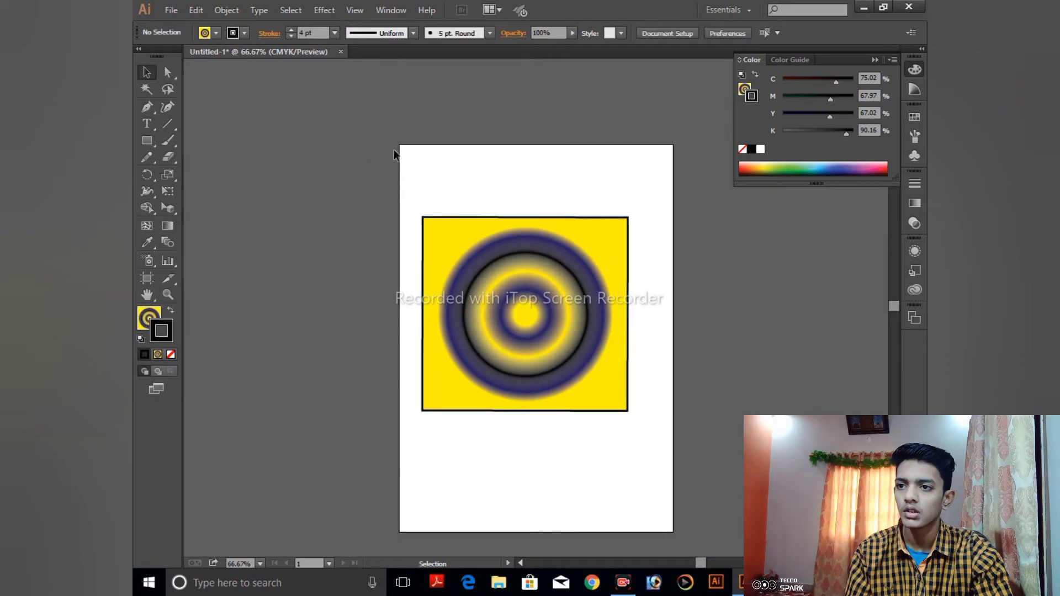
Round all of the rectangle's corners with the live corner widget, and leave isolation mode.
{"action": "left_click_drag", "start_coordinate": [505, 273], "coordinate": [718, 488]}
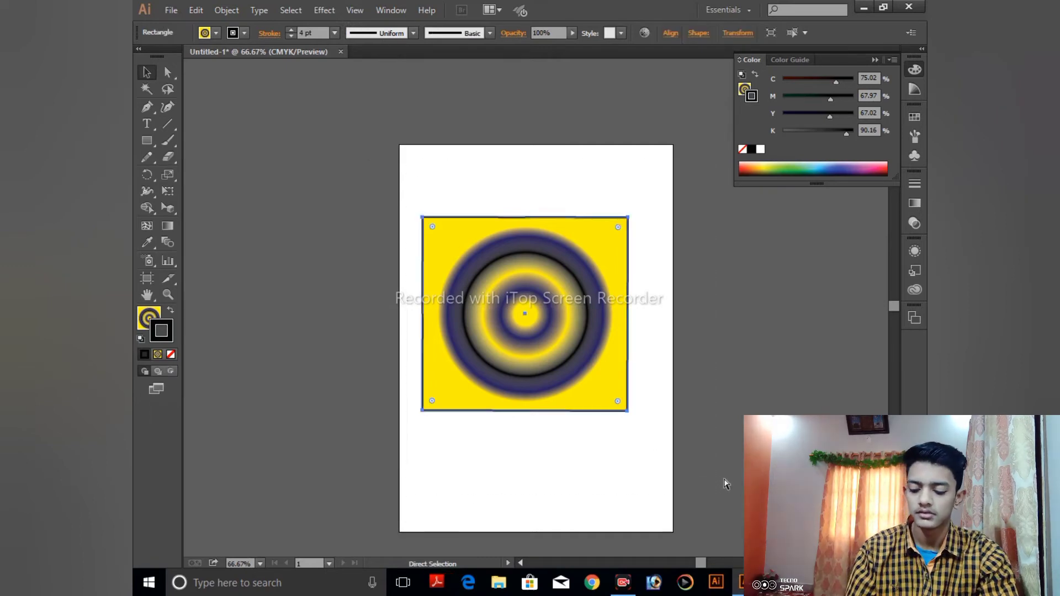
{"action": "key", "text": "ctrl+plus"}
{"action": "key", "text": "ctrl+plus"}
{"action": "key", "text": "ctrl+plus"}
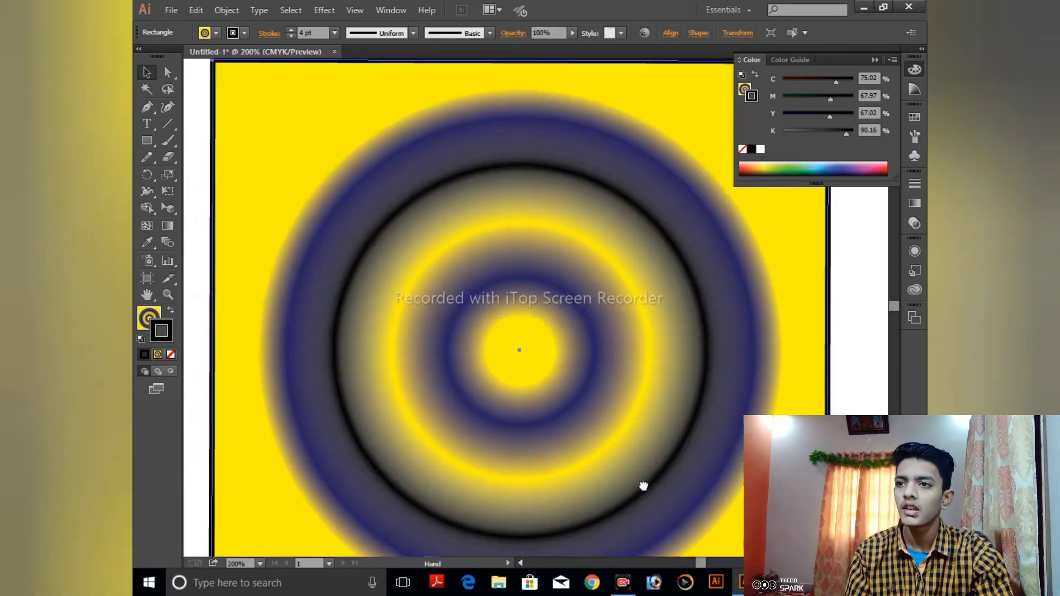
{"action": "left_click_drag", "start_coordinate": [643, 486], "coordinate": [516, 313]}
{"action": "left_click_drag", "start_coordinate": [591, 425], "coordinate": [611, 414]}
{"action": "left_click_drag", "start_coordinate": [604, 455], "coordinate": [598, 514]}
{"action": "left_click", "coordinate": [424, 253]}
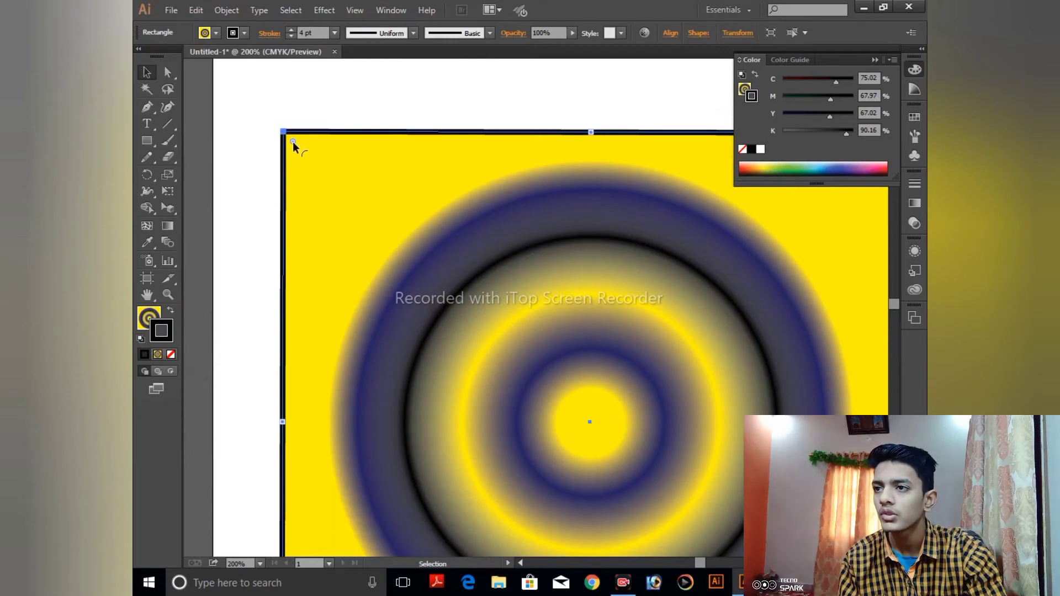
{"action": "left_click_drag", "start_coordinate": [294, 143], "coordinate": [357, 192]}
{"action": "double_click", "coordinate": [356, 193]}
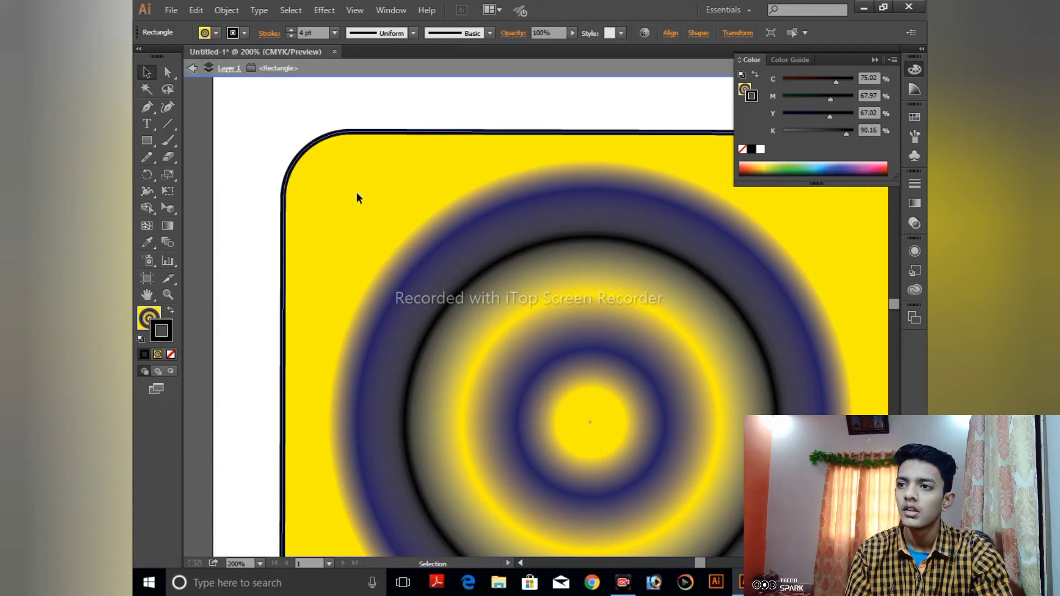
{"action": "left_click", "coordinate": [323, 95]}
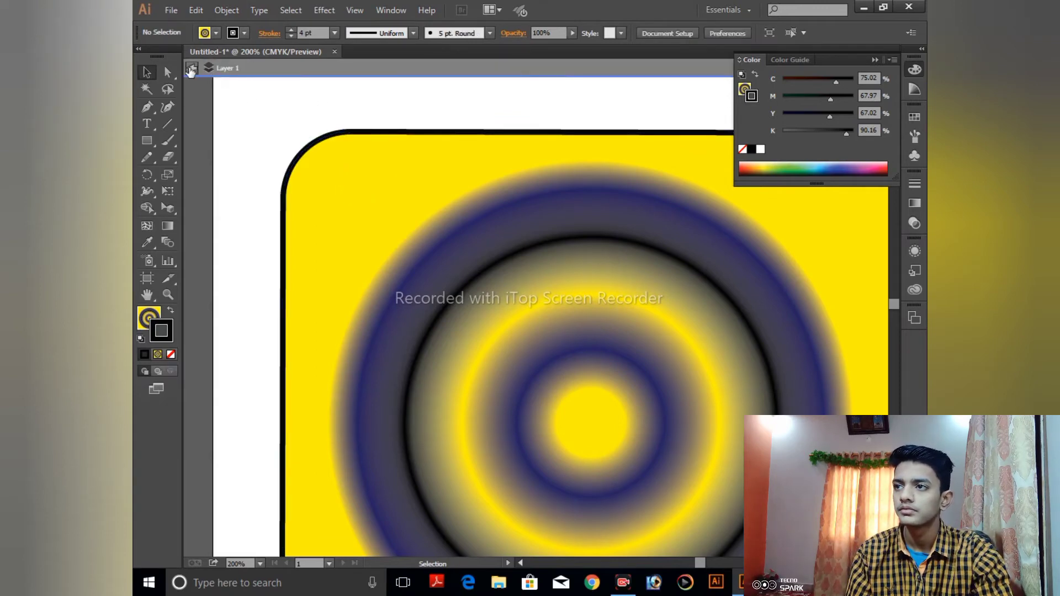
{"action": "left_click", "coordinate": [190, 71]}
Select the whole rectangle, increase the rounding of its corners slightly, and deselect it.
{"action": "key", "text": "ctrl+1"}
{"action": "key", "text": "ctrl+minus"}
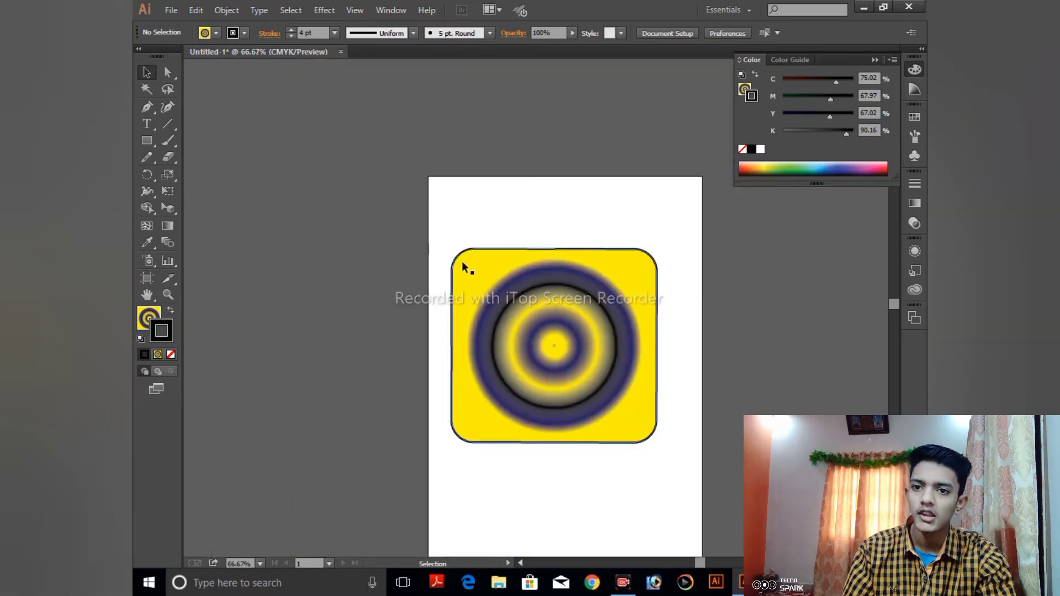
{"action": "left_click_drag", "start_coordinate": [430, 215], "coordinate": [698, 468]}
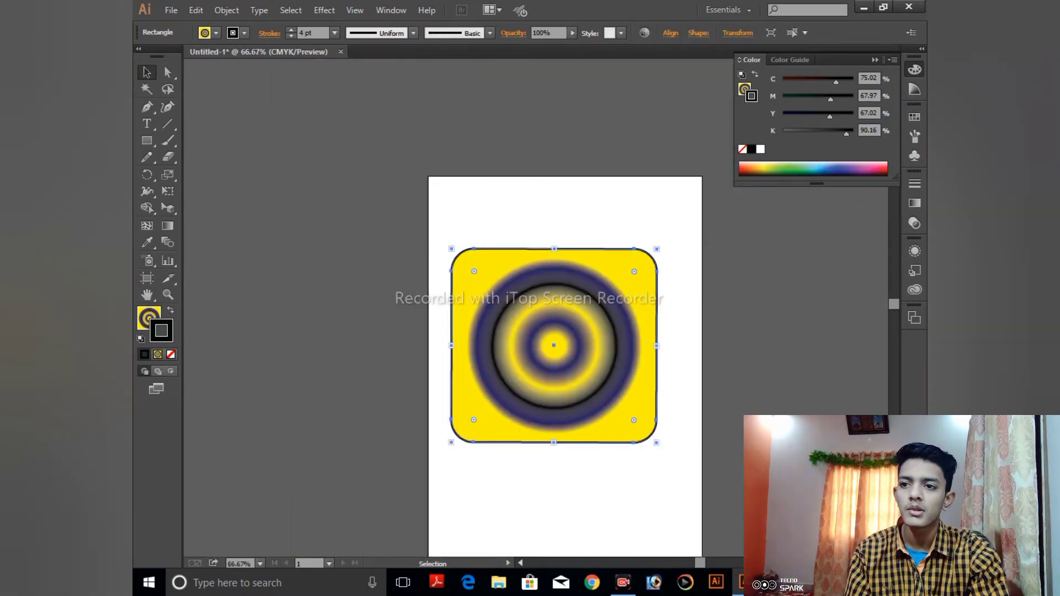
{"action": "mouse_move", "coordinate": [634, 271]}
{"action": "left_mouse_down"}
{"action": "mouse_move", "coordinate": [644, 264]}
{"action": "mouse_move", "coordinate": [635, 290]}
{"action": "left_mouse_up"}
{"action": "left_click", "coordinate": [639, 233]}
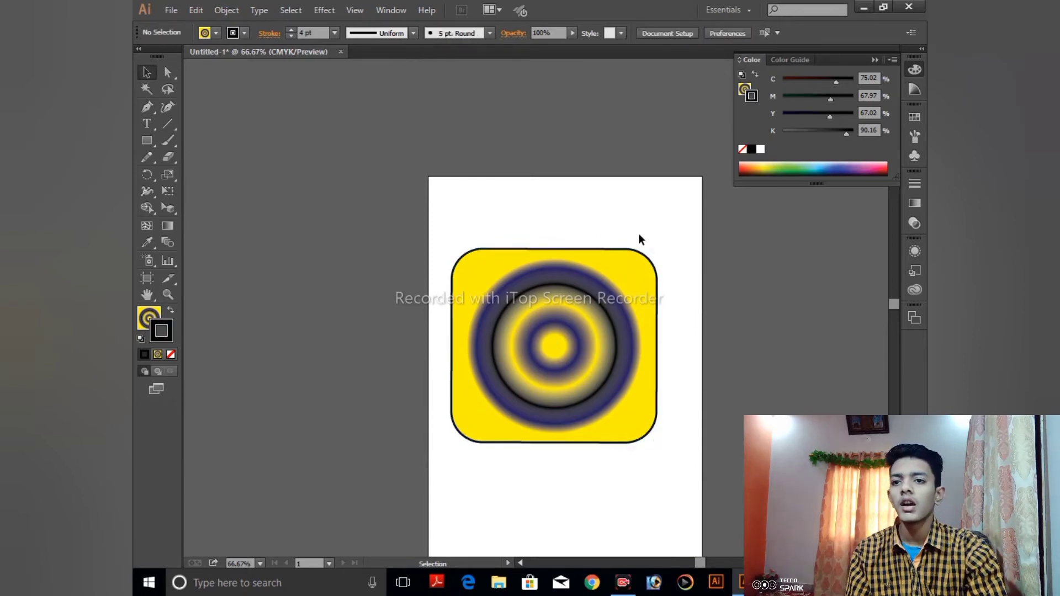
Move and rotate the rounded rectangle, undo the rotation, and move the rectangle back inside the artboard.
{"action": "left_click_drag", "start_coordinate": [627, 254], "coordinate": [715, 307]}
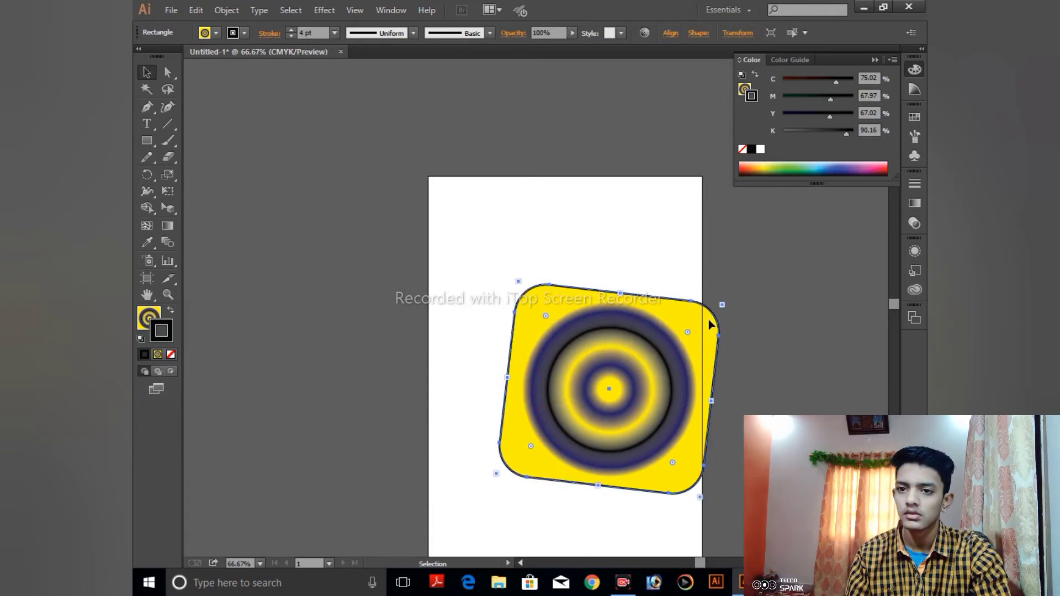
{"action": "key", "text": "ctrl+z"}
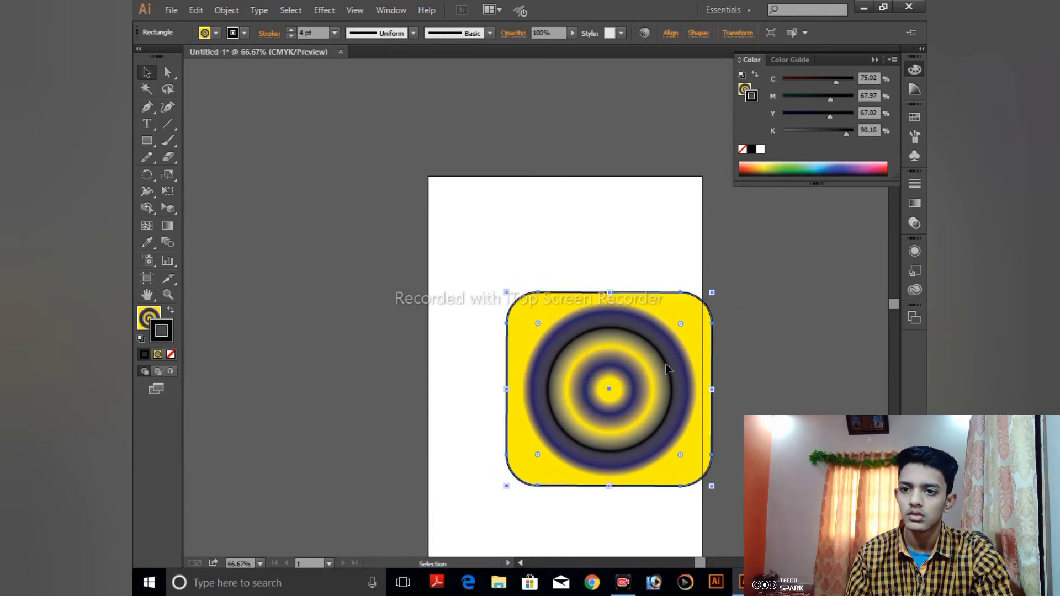
{"action": "left_click_drag", "start_coordinate": [667, 369], "coordinate": [619, 324]}
{"action": "left_click", "coordinate": [660, 227]}
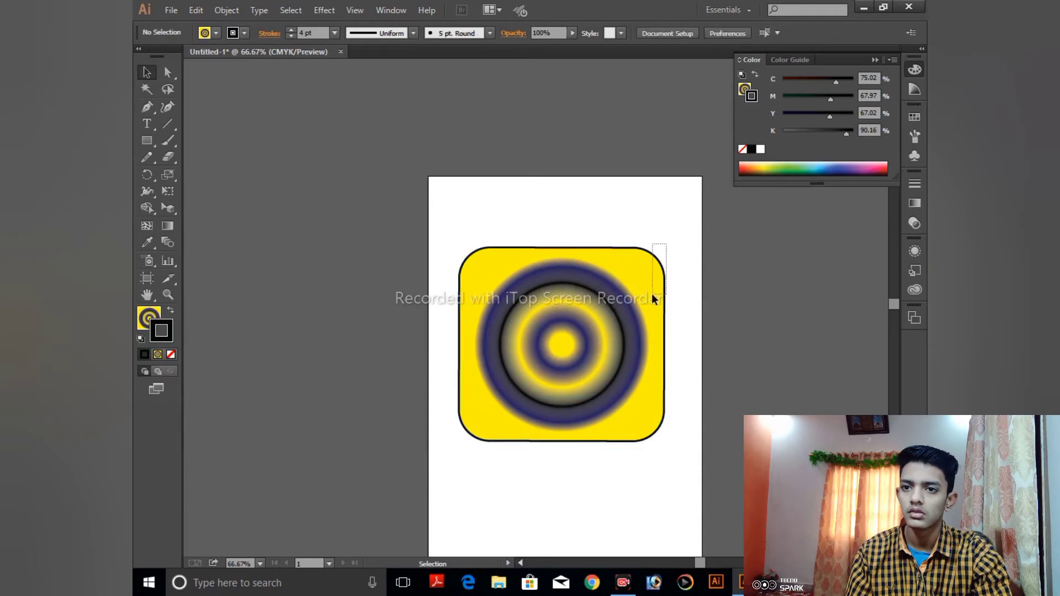
{"action": "left_click_drag", "start_coordinate": [653, 295], "coordinate": [651, 293]}
{"action": "left_click", "coordinate": [651, 208]}
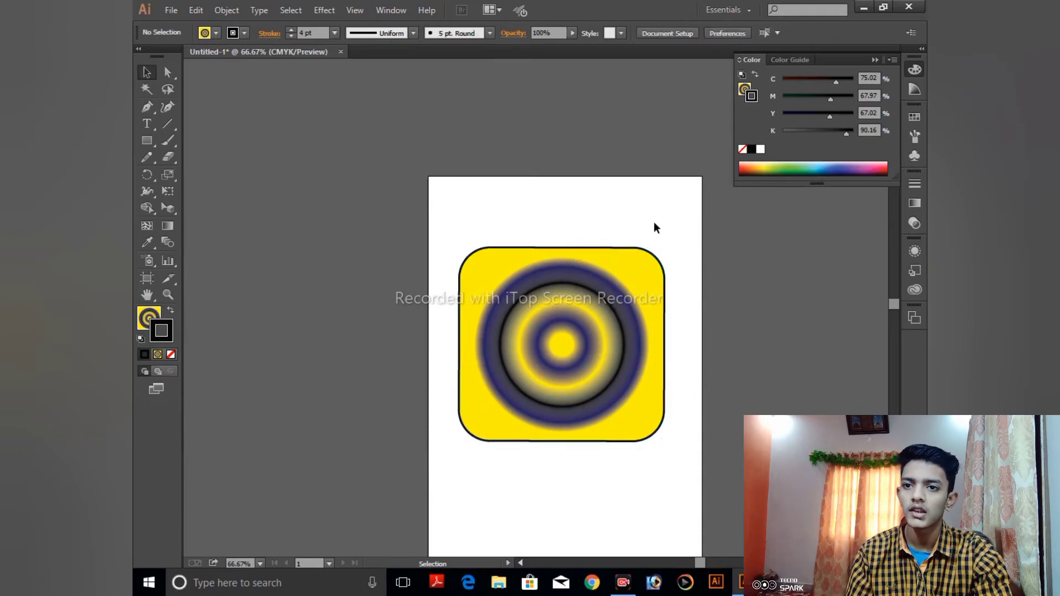
Use the Direct Selection tool to enlarge the rectangle's corner radius to about 132 pt.
{"action": "key", "text": "ctrl+plus"}
{"action": "key", "text": "ctrl+plus"}
{"action": "key", "text": "ctrl+plus"}
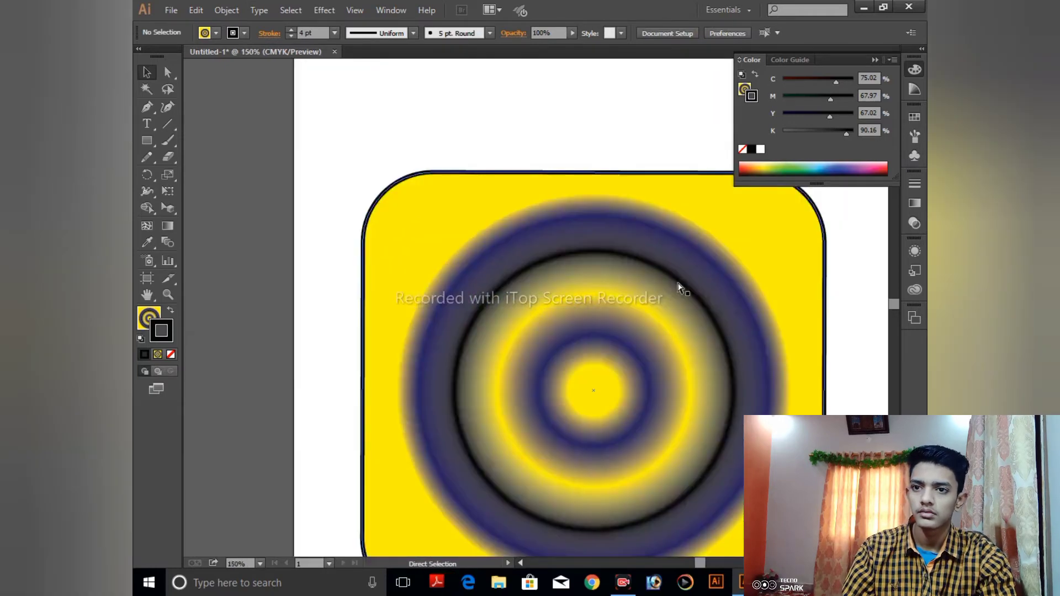
{"action": "left_click_drag", "start_coordinate": [704, 267], "coordinate": [481, 380]}
{"action": "left_click", "coordinate": [168, 72]}
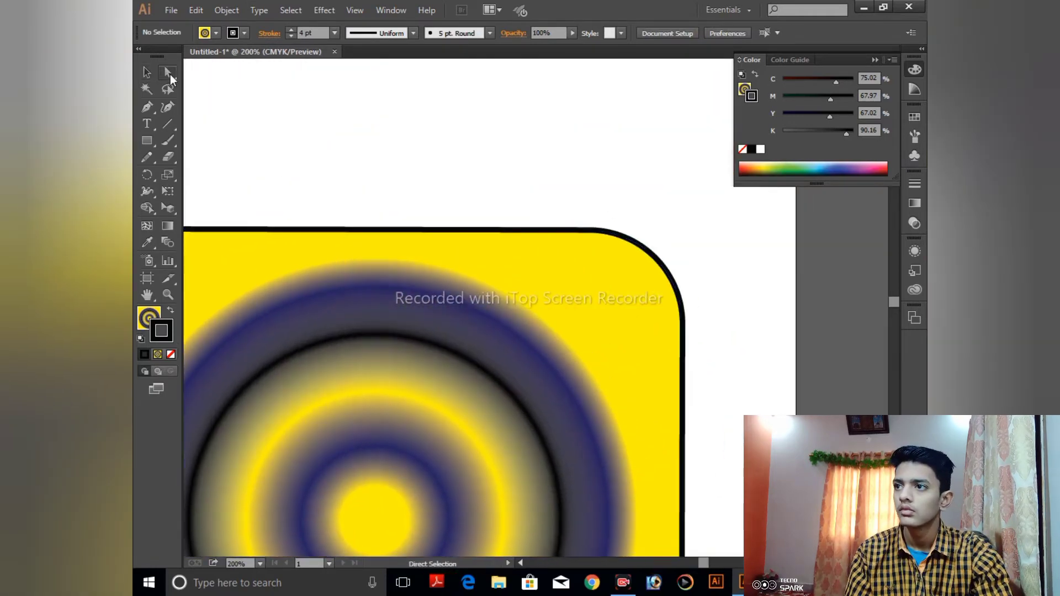
{"action": "left_click_drag", "start_coordinate": [629, 209], "coordinate": [706, 322]}
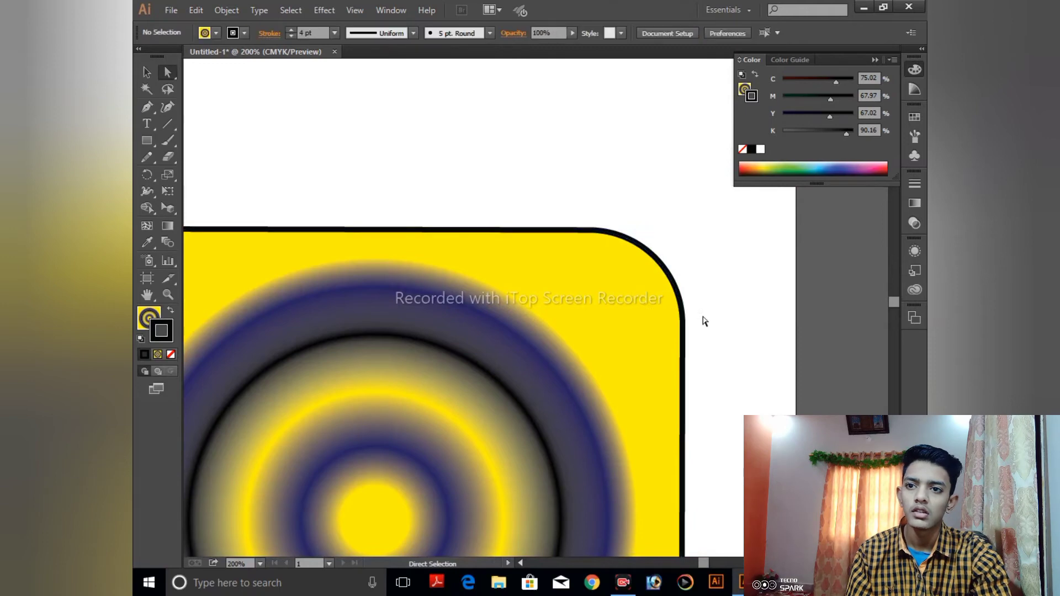
{"action": "left_click_drag", "start_coordinate": [709, 216], "coordinate": [506, 422]}
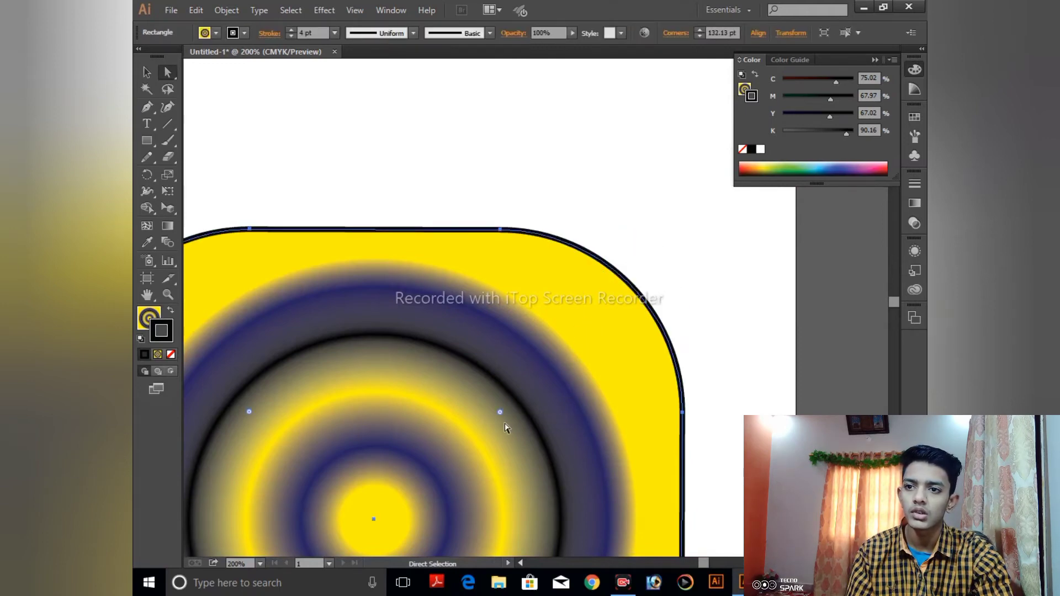
Select the whole rounded gradient rectangle and move it off the artboard to the empty area on its right side.
{"action": "left_click_drag", "start_coordinate": [490, 361], "coordinate": [688, 360]}
{"action": "left_click_drag", "start_coordinate": [649, 248], "coordinate": [633, 178]}
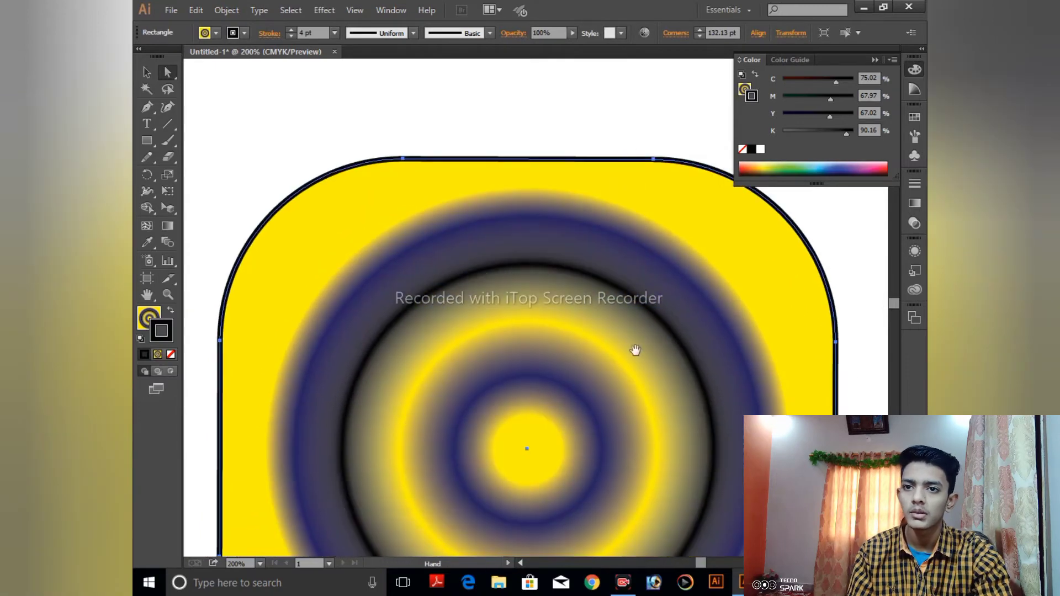
{"action": "left_click_drag", "start_coordinate": [637, 274], "coordinate": [636, 222]}
{"action": "left_click_drag", "start_coordinate": [652, 315], "coordinate": [639, 229]}
{"action": "key", "text": "ctrl+minus"}
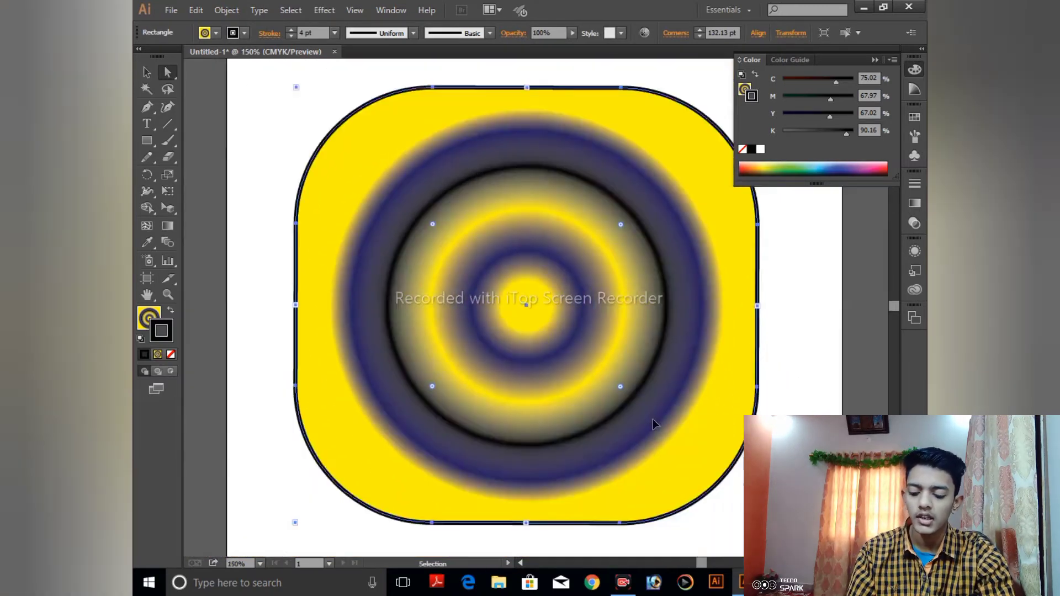
{"action": "key", "text": "ctrl+minus"}
{"action": "key", "text": "ctrl+minus"}
{"action": "left_click", "coordinate": [690, 420]}
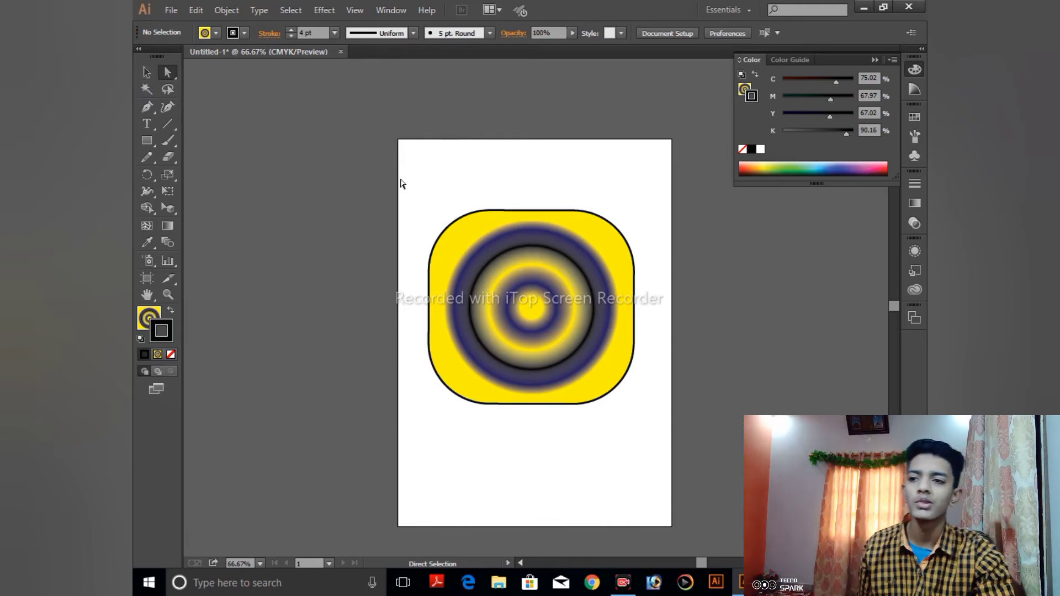
{"action": "left_click_drag", "start_coordinate": [401, 184], "coordinate": [658, 438]}
{"action": "left_click_drag", "start_coordinate": [574, 319], "coordinate": [831, 338]}
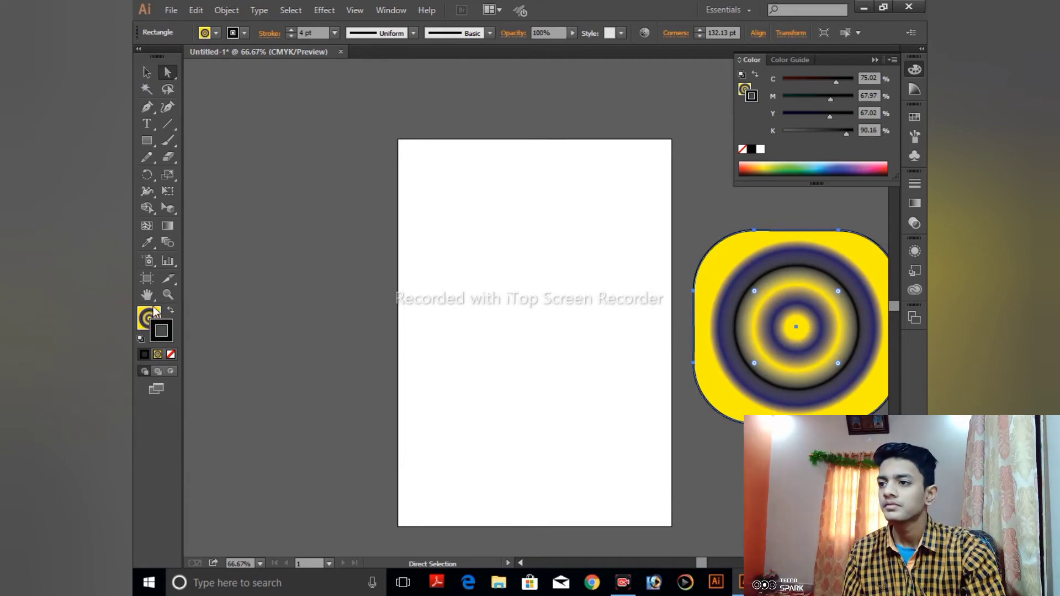
{"action": "left_click", "coordinate": [148, 248]}
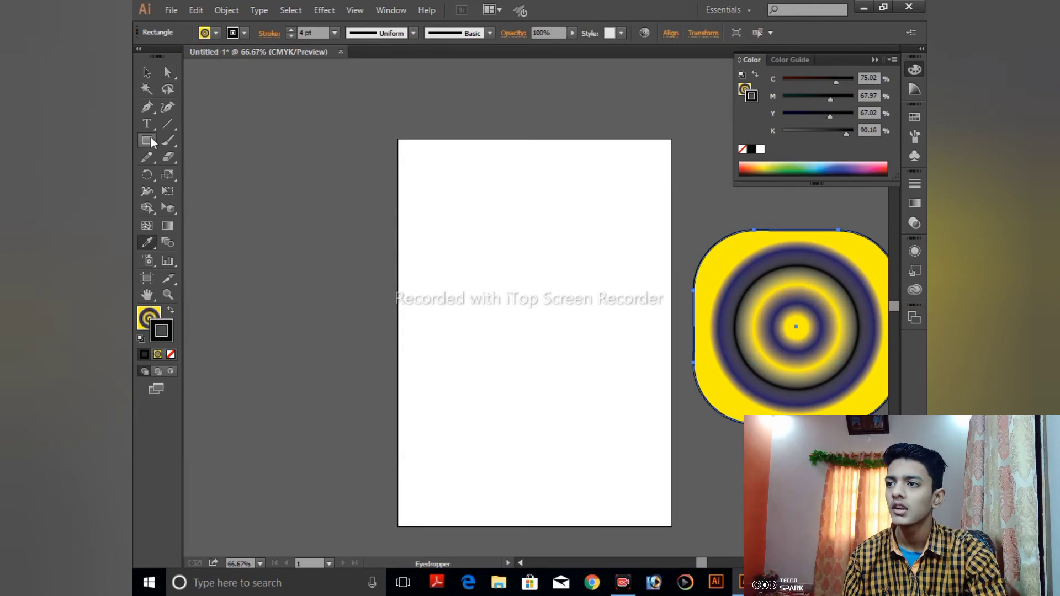
{"action": "left_click", "coordinate": [450, 194]}
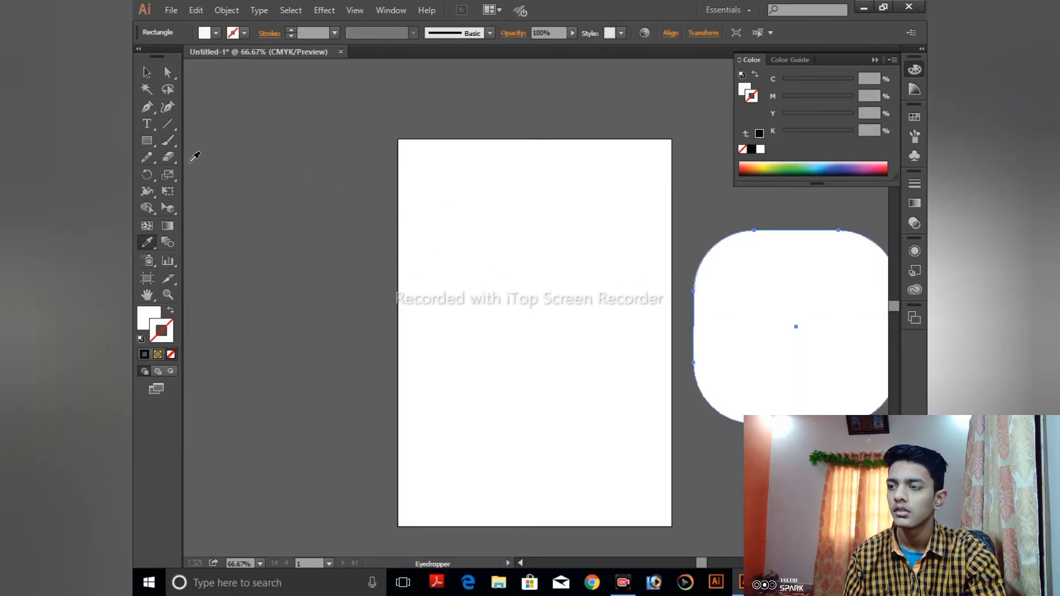
{"action": "key", "text": "ctrl+z"}
Draw a rectangle on the upper part of the artboard and give it a solid black fill.
{"action": "left_click", "coordinate": [151, 141]}
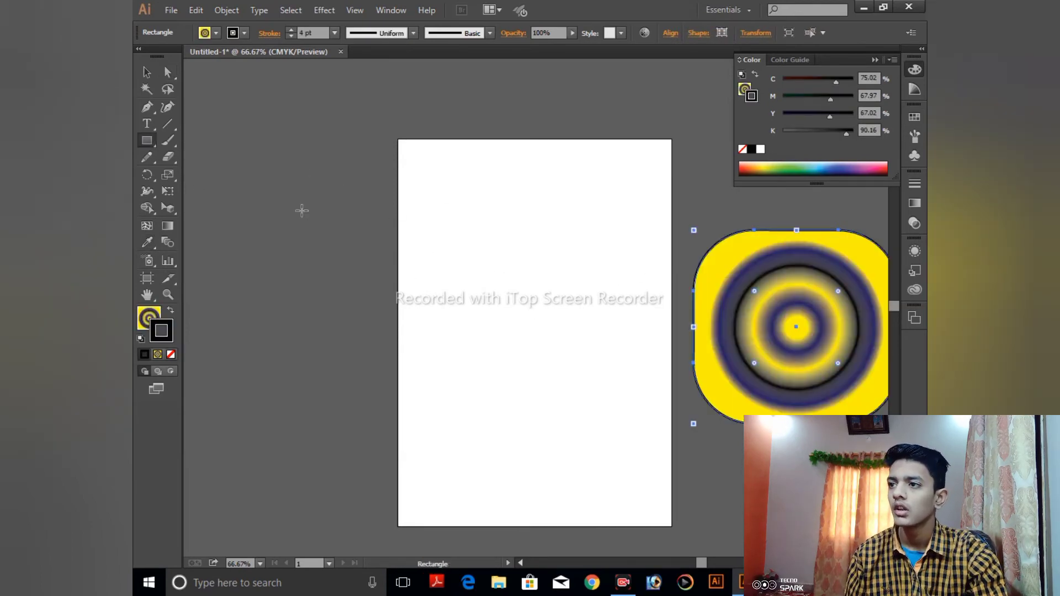
{"action": "left_click_drag", "start_coordinate": [451, 226], "coordinate": [567, 324]}
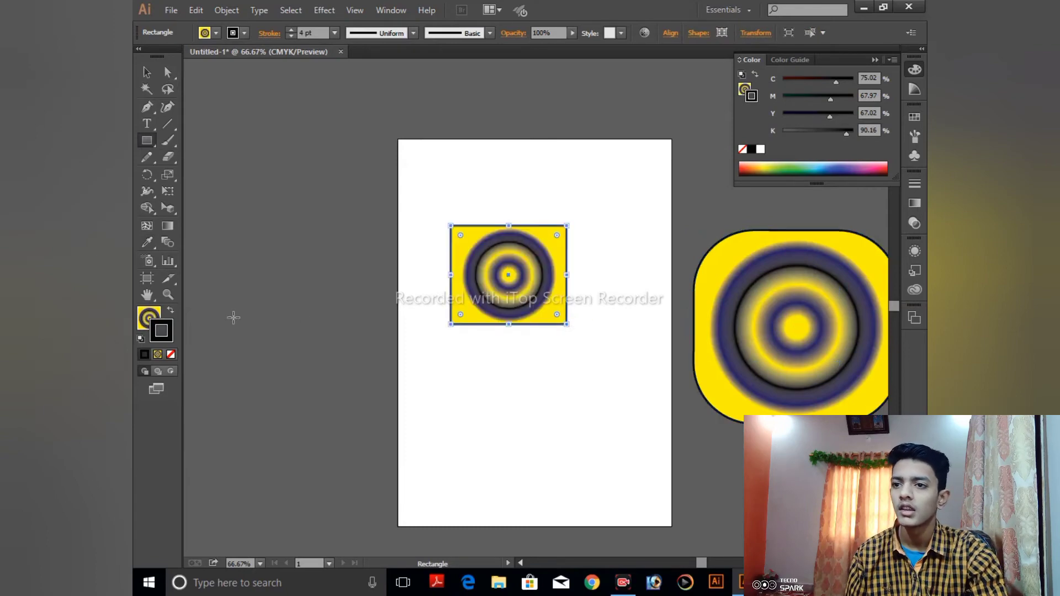
{"action": "left_click", "coordinate": [150, 319]}
{"action": "left_click", "coordinate": [145, 354]}
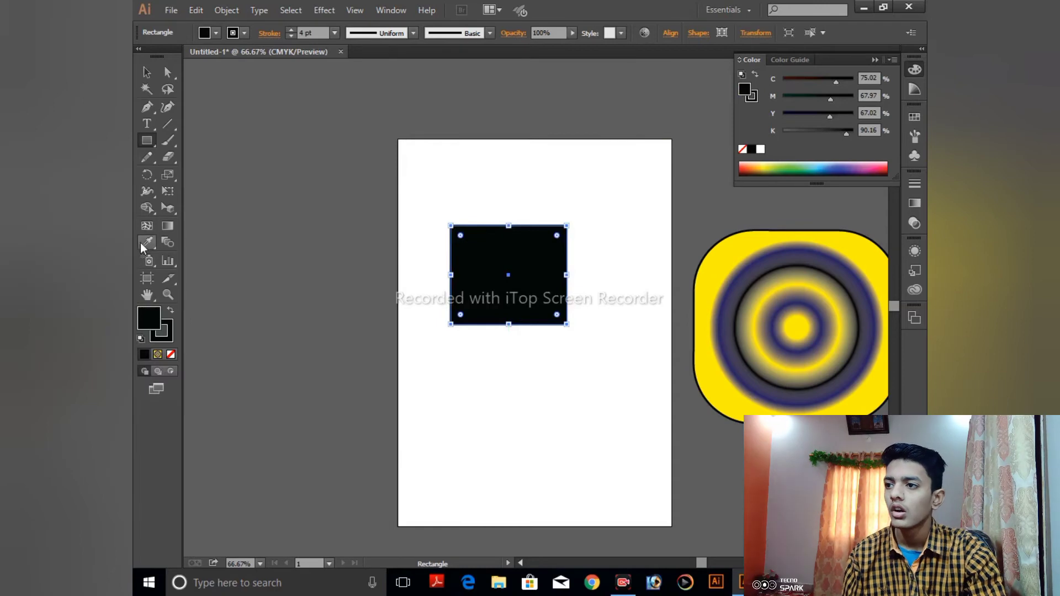
Use the Eyedropper to copy the rounded rectangle's radial gradient onto the black rectangle.
{"action": "left_click", "coordinate": [147, 72]}
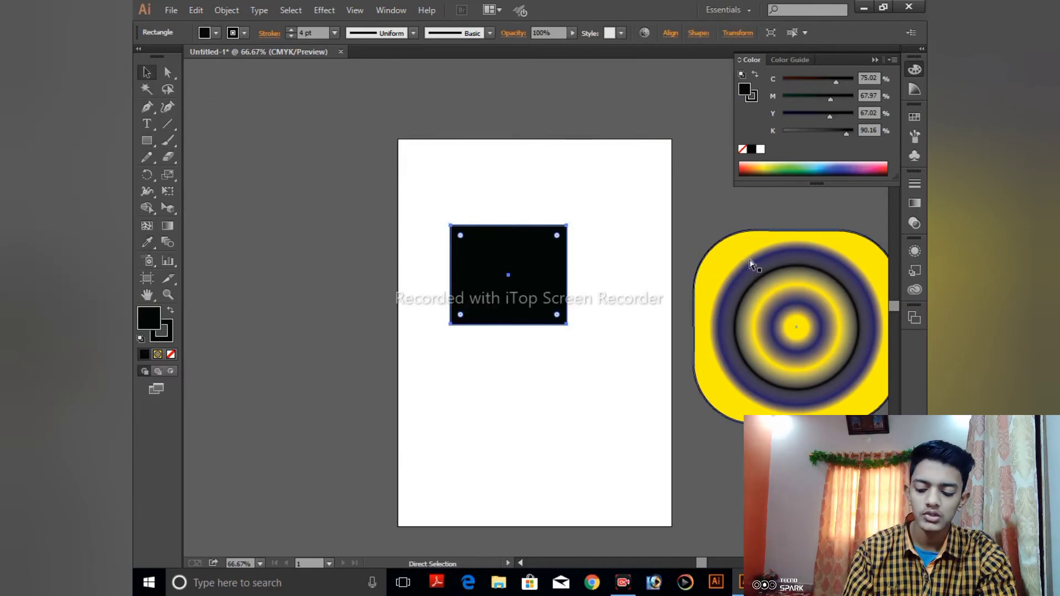
{"action": "key", "text": "ctrl+equal"}
{"action": "key", "text": "ctrl+equal"}
{"action": "key", "text": "ctrl+equal"}
{"action": "left_click_drag", "start_coordinate": [765, 271], "coordinate": [217, 293]}
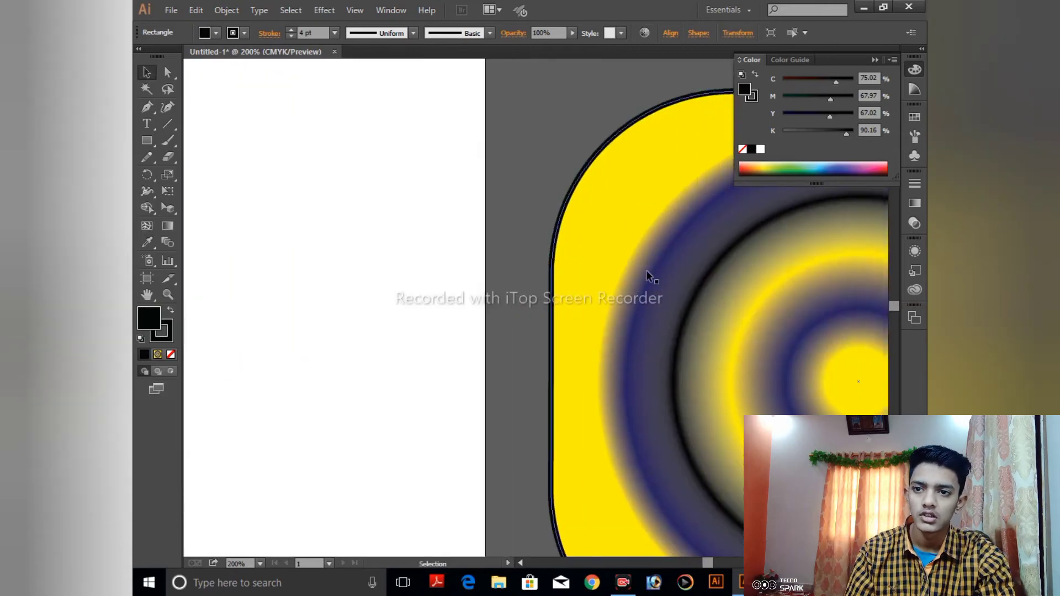
{"action": "left_click", "coordinate": [141, 241]}
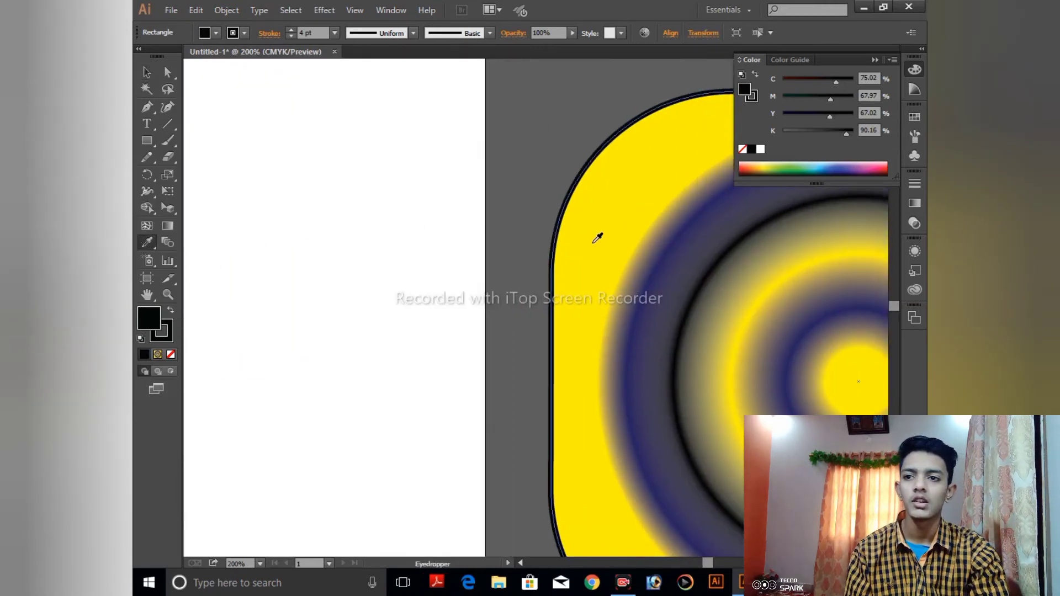
{"action": "left_click", "coordinate": [658, 261]}
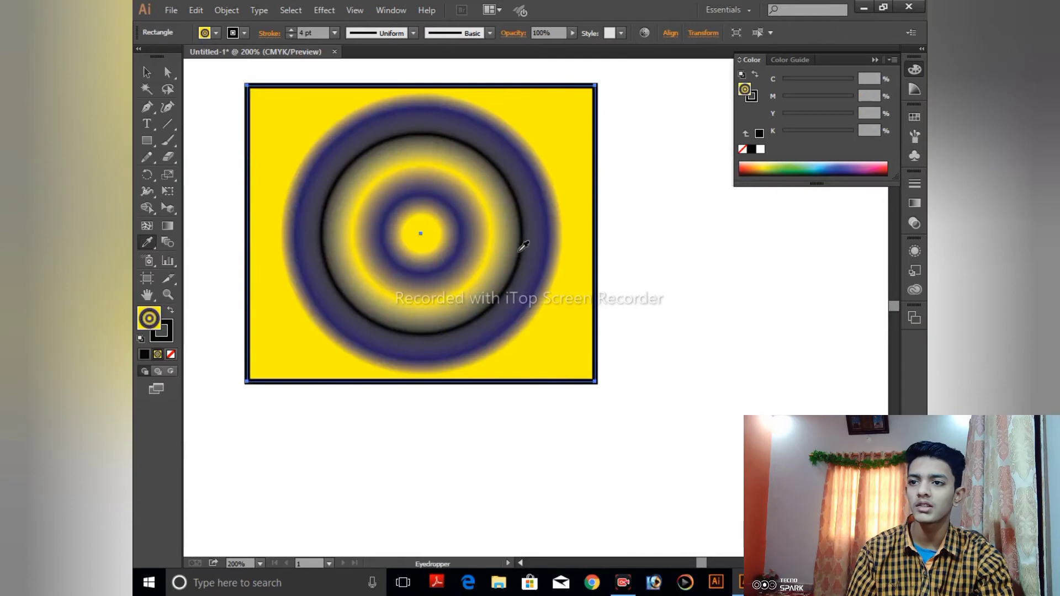
Draw a small rectangle on the artboard beside the gradient rectangle and fill it with solid black.
{"action": "left_click", "coordinate": [147, 141]}
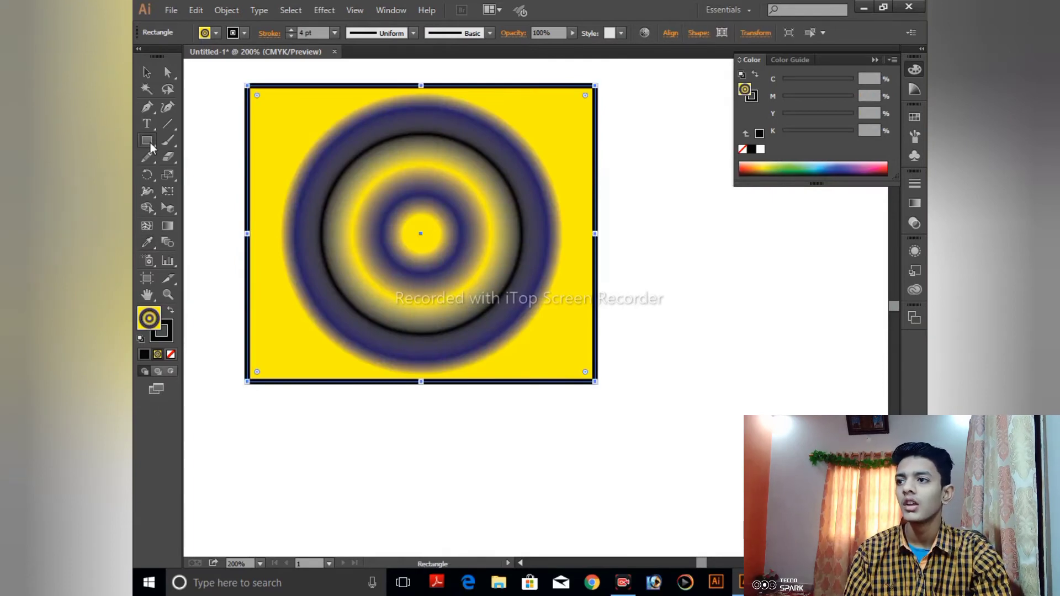
{"action": "mouse_move", "coordinate": [684, 247]}
{"action": "left_mouse_down"}
{"action": "mouse_move", "coordinate": [724, 296]}
{"action": "mouse_move", "coordinate": [772, 326]}
{"action": "left_mouse_up"}
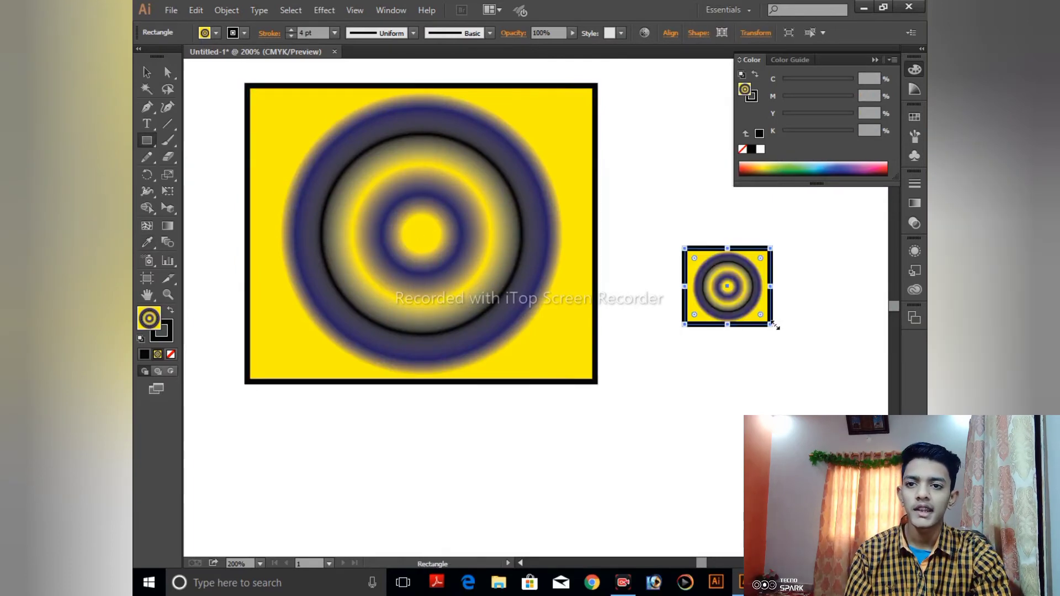
{"action": "left_click", "coordinate": [145, 355]}
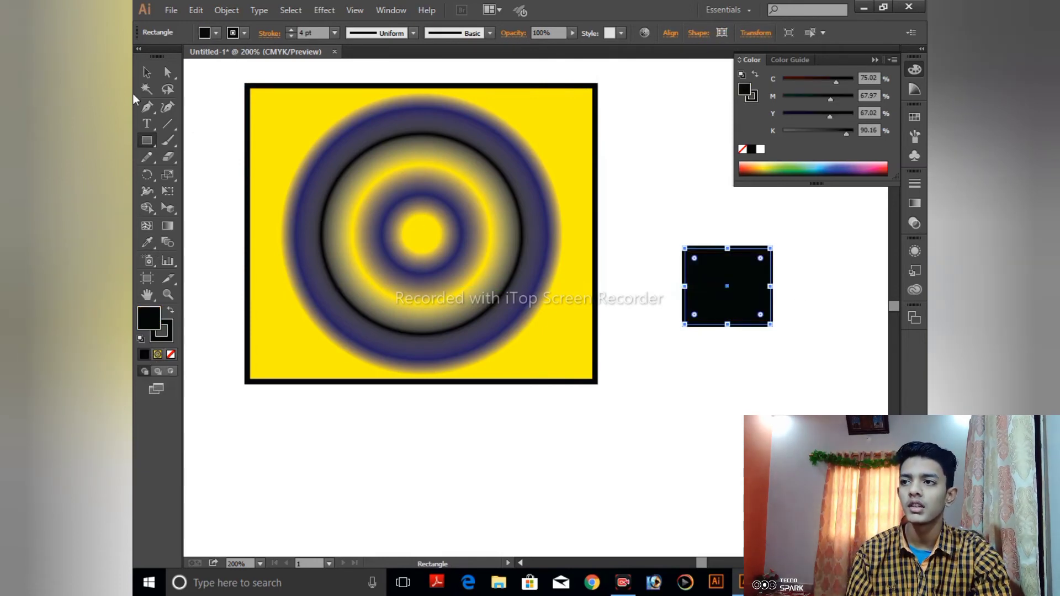
Use the Eyedropper to recolour the large gradient rectangle, alternating between the small rectangle's black and the artboard's white, ending on white.
{"action": "left_click", "coordinate": [146, 72]}
{"action": "left_click", "coordinate": [319, 134]}
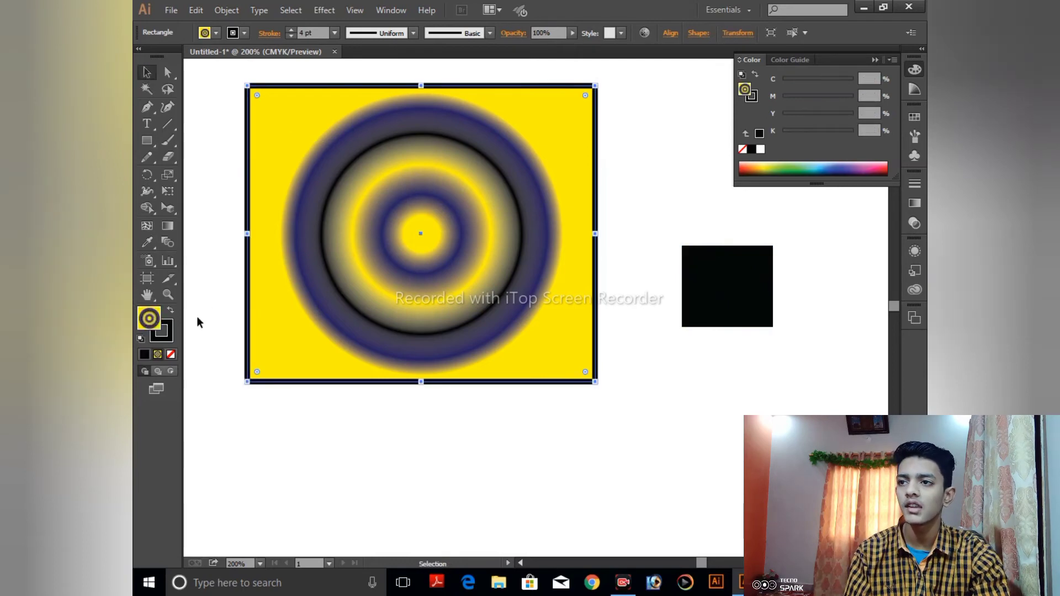
{"action": "left_click", "coordinate": [148, 241]}
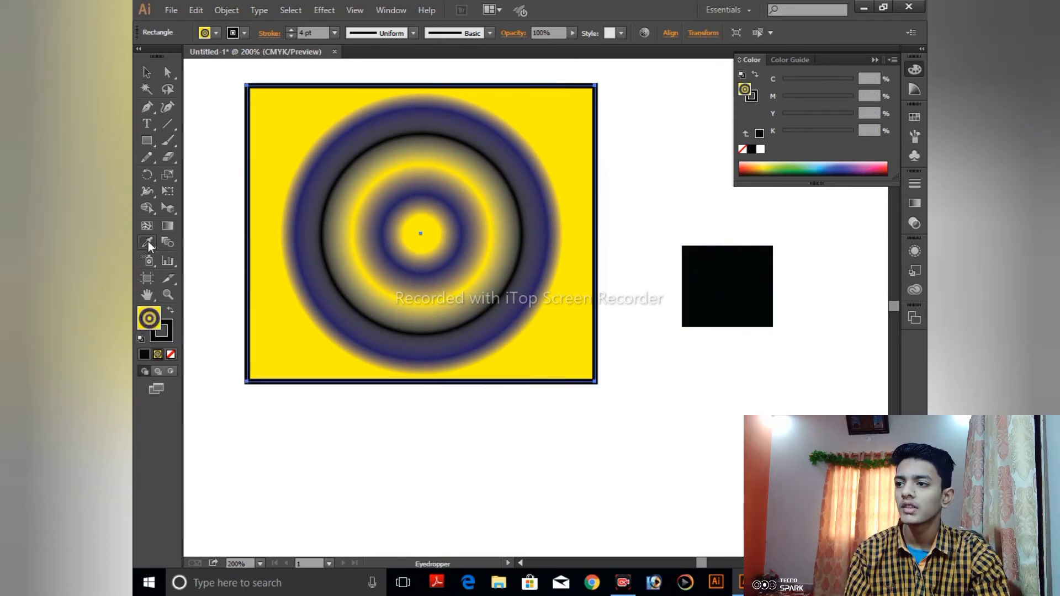
{"action": "left_click", "coordinate": [751, 270]}
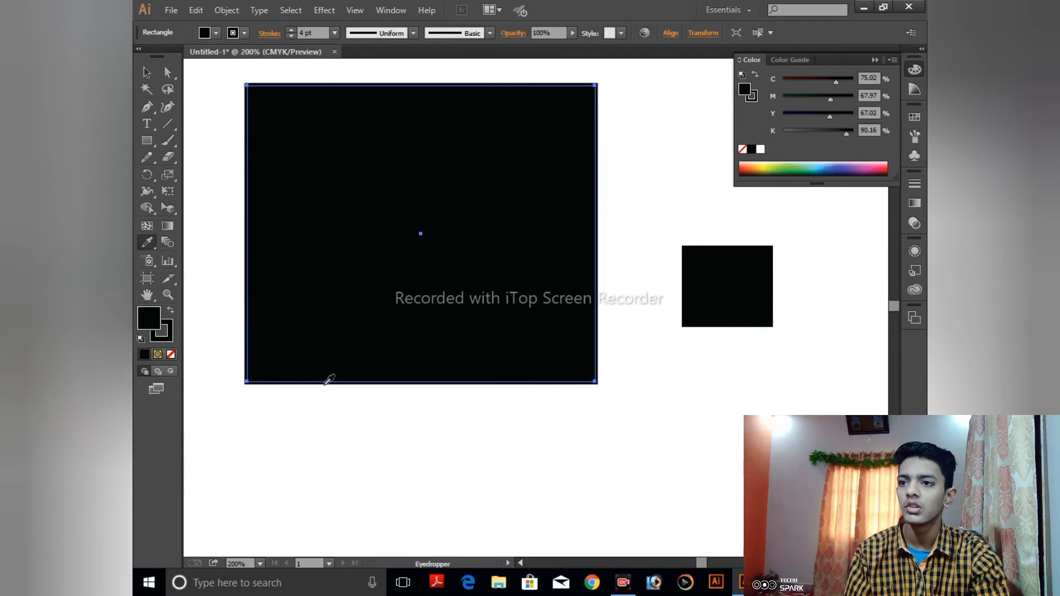
{"action": "left_click", "coordinate": [332, 404]}
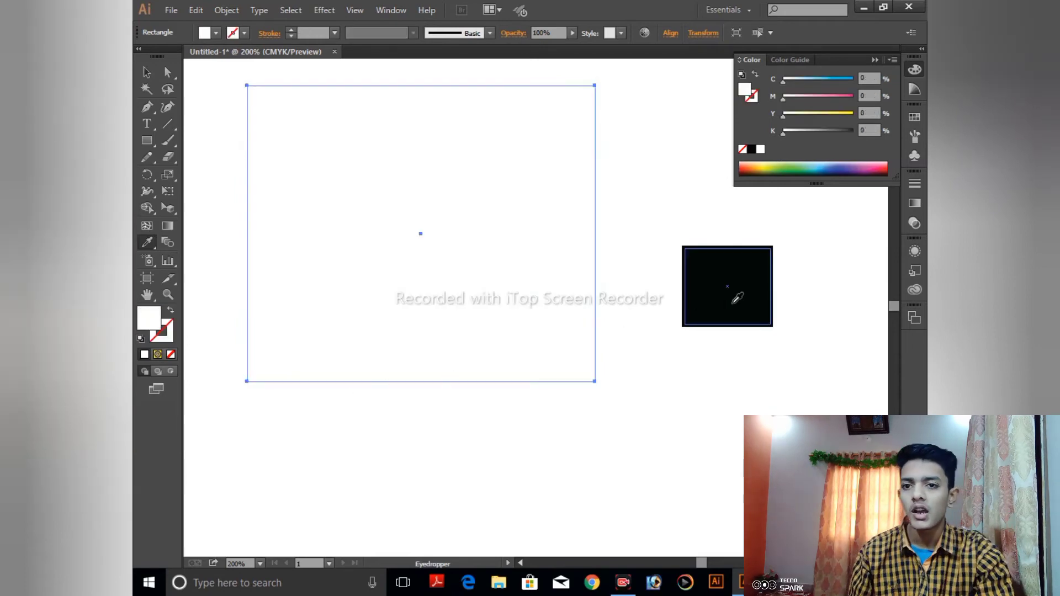
{"action": "left_click", "coordinate": [737, 301]}
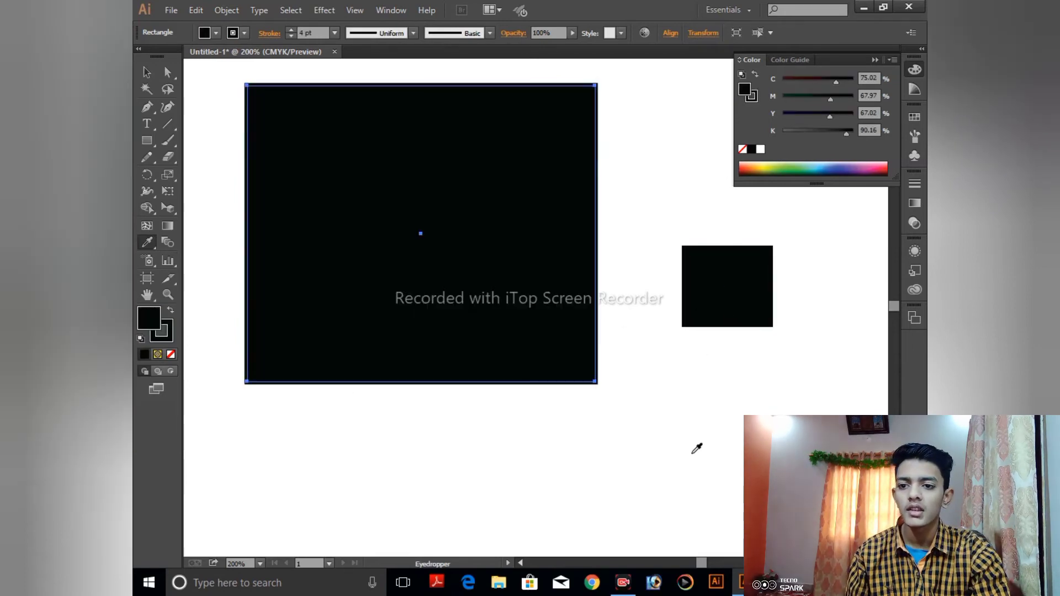
{"action": "left_click", "coordinate": [649, 452]}
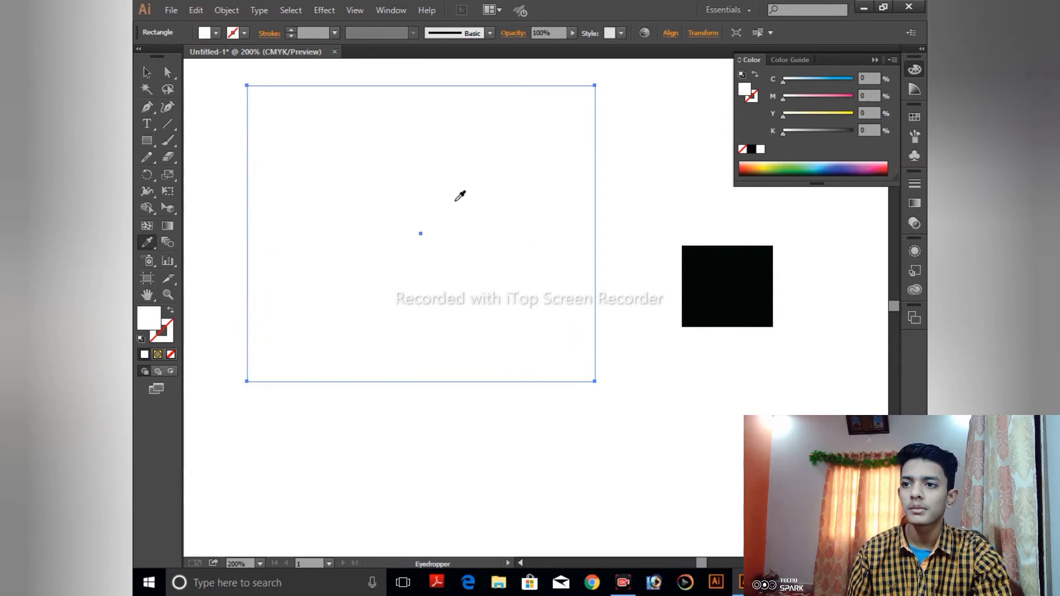
Select the small black rectangle and sample the artboard's white onto it with the Eyedropper.
{"action": "left_click", "coordinate": [146, 73]}
{"action": "left_click", "coordinate": [758, 288]}
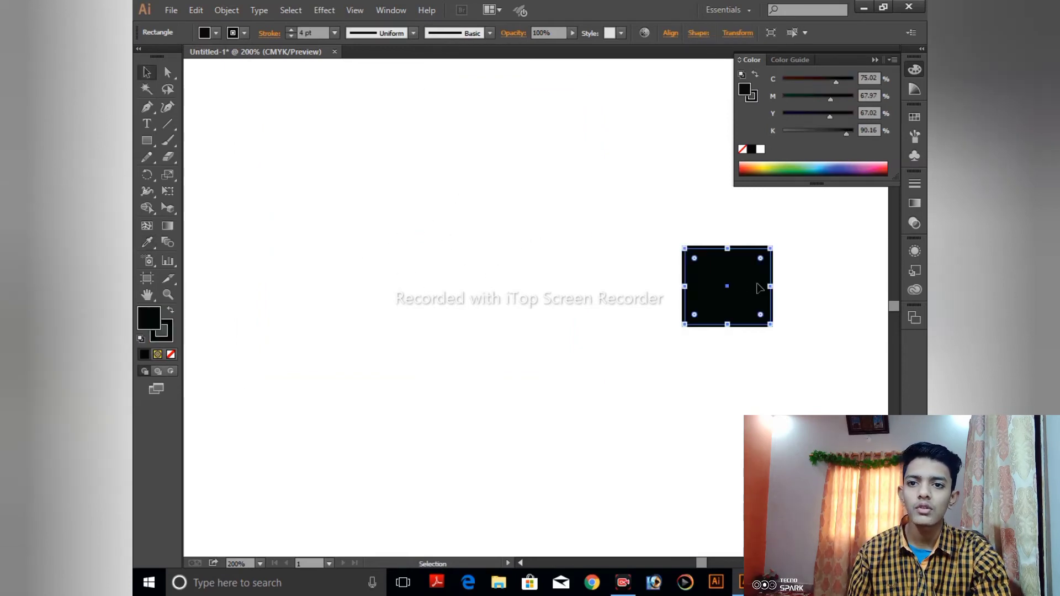
{"action": "left_click", "coordinate": [147, 242]}
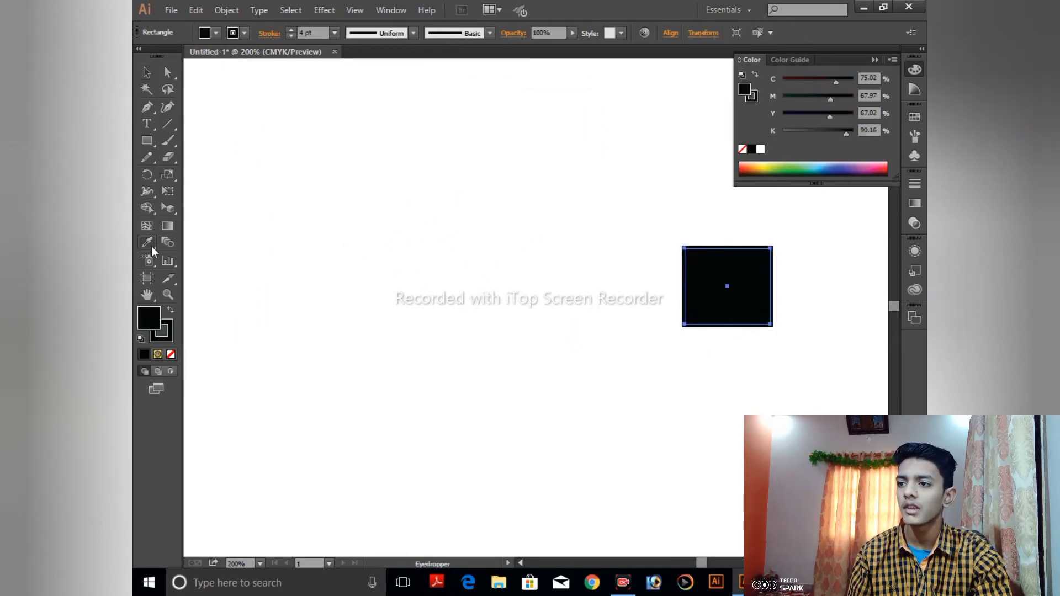
{"action": "left_click", "coordinate": [411, 376]}
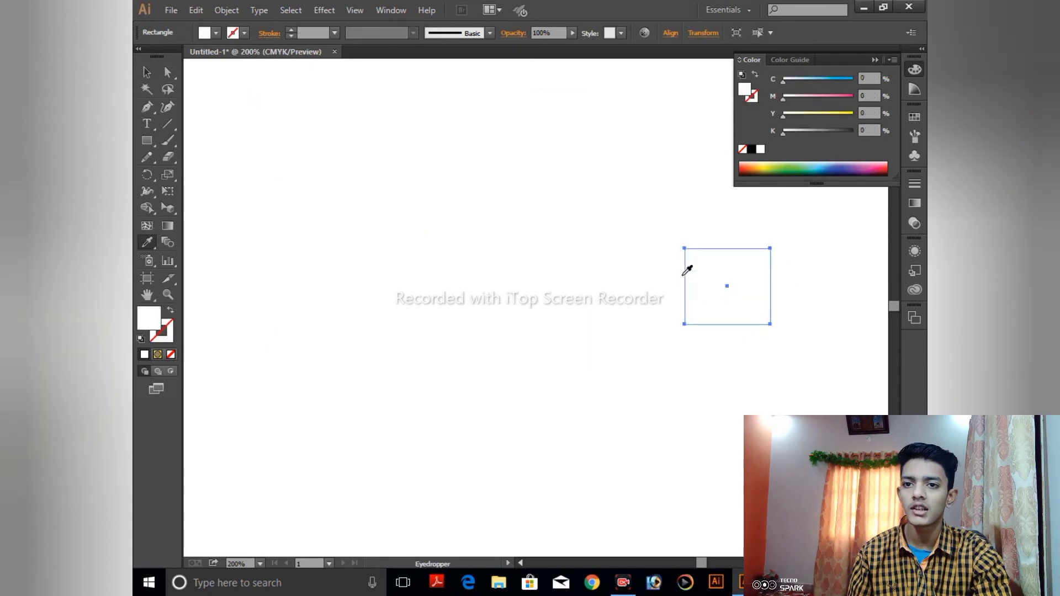
Move the large white rectangle around, bring it back inside the artboard, and clear the selection.
{"action": "left_click", "coordinate": [147, 72]}
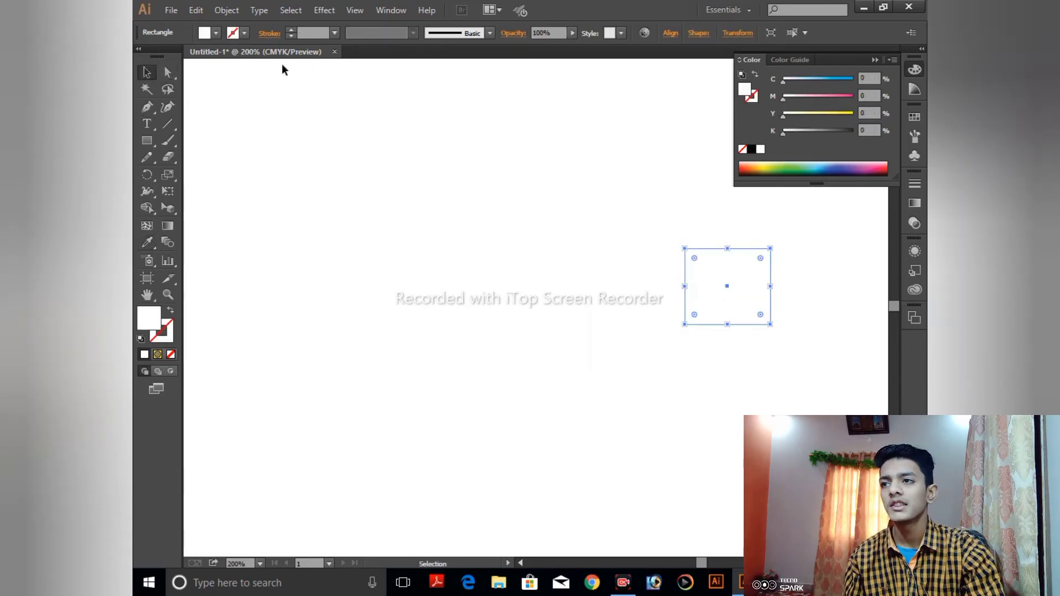
{"action": "left_click_drag", "start_coordinate": [302, 104], "coordinate": [692, 339]}
{"action": "left_click_drag", "start_coordinate": [506, 234], "coordinate": [445, 216]}
{"action": "key", "text": "ctrl+0"}
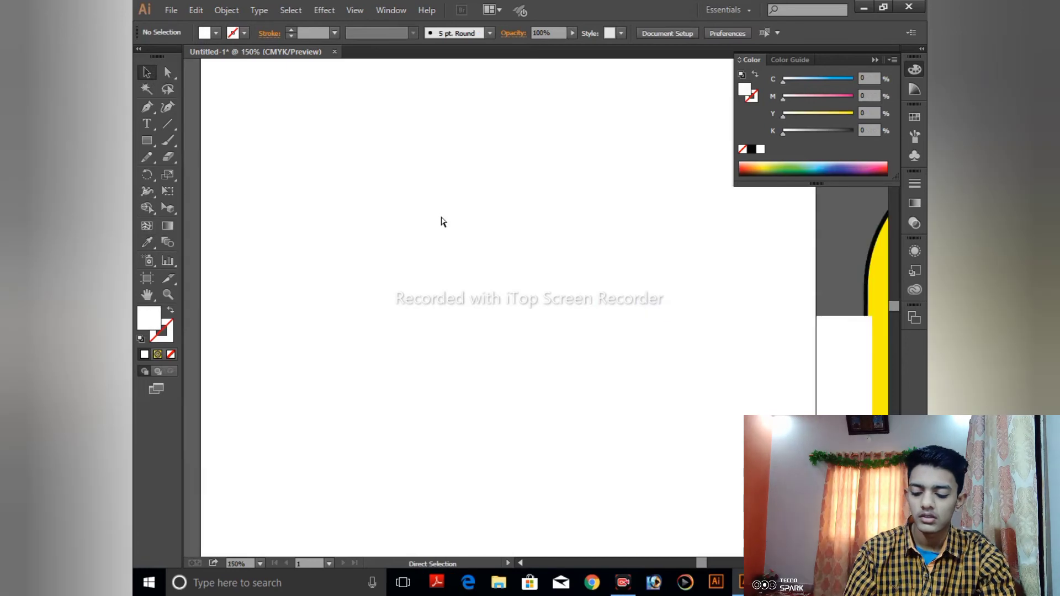
{"action": "left_click_drag", "start_coordinate": [637, 344], "coordinate": [490, 339]}
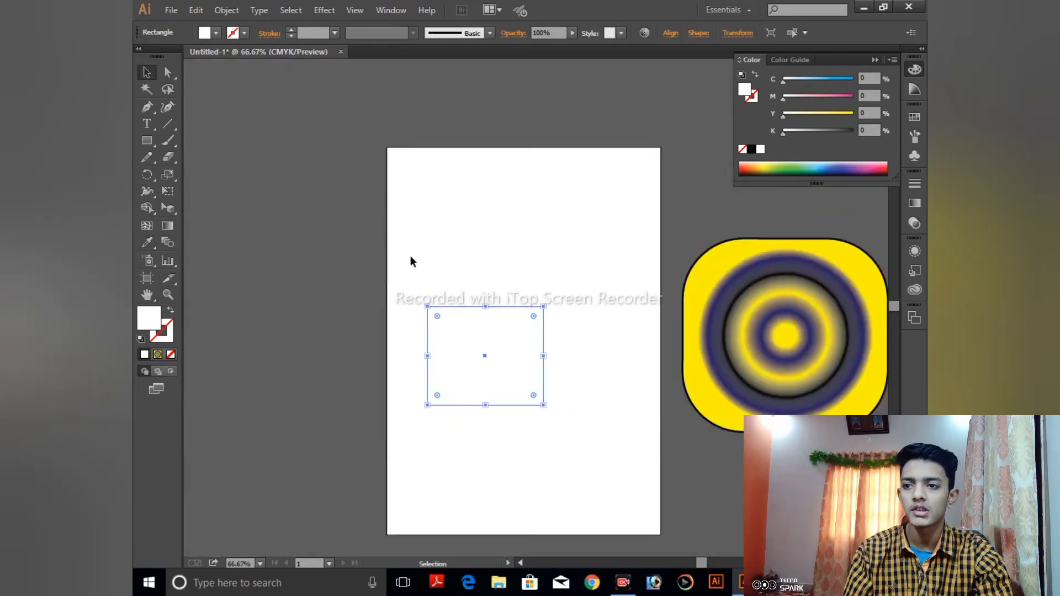
{"action": "left_click", "coordinate": [419, 274]}
{"action": "left_click_drag", "start_coordinate": [421, 268], "coordinate": [542, 396]}
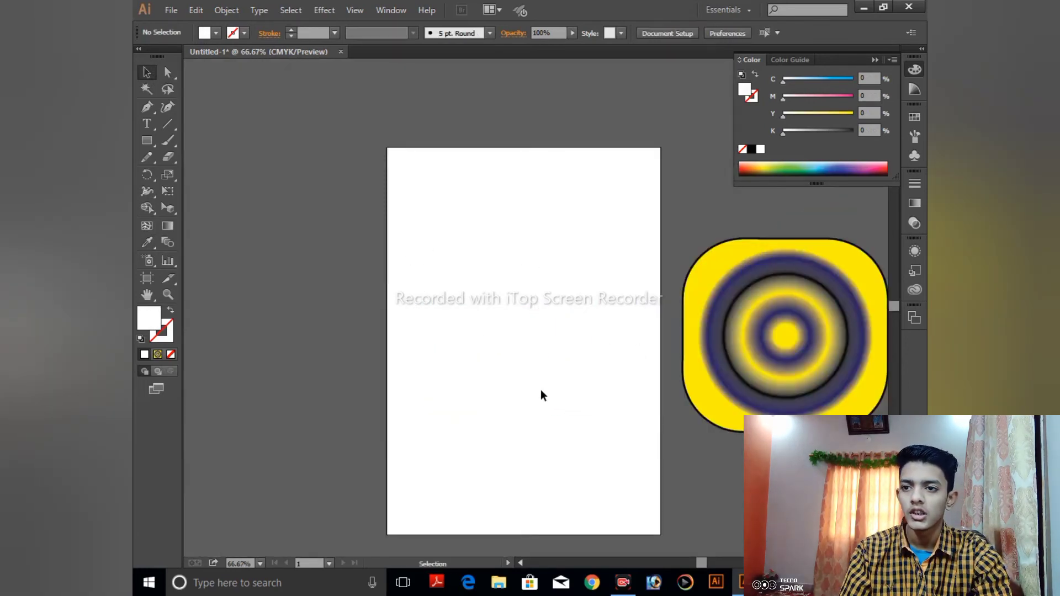
{"action": "left_click", "coordinate": [590, 307]}
{"action": "key", "text": "ctrl+shift+a"}
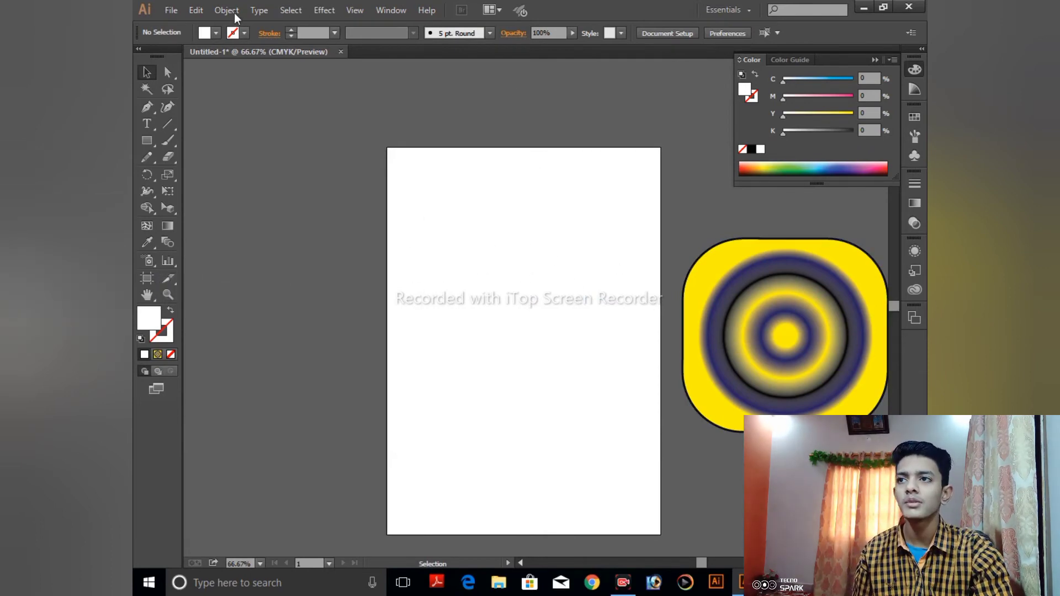
Create a new A4 document with one artboard and close it again to return to the gradient drawing.
{"action": "left_click", "coordinate": [196, 10]}
{"action": "mouse_move", "coordinate": [172, 10]}
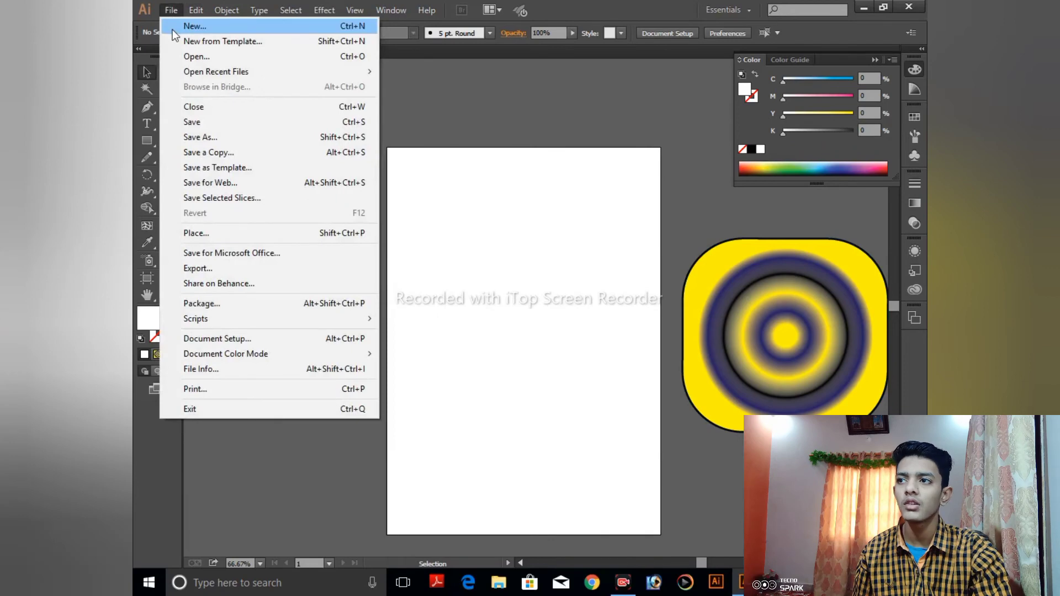
{"action": "left_click", "coordinate": [221, 25]}
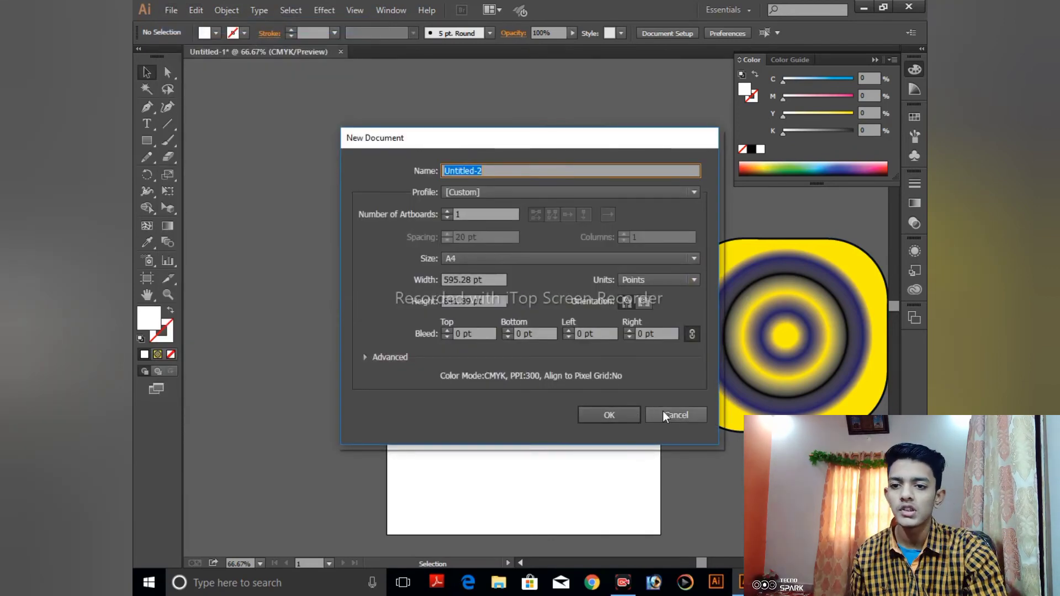
{"action": "left_click", "coordinate": [612, 411]}
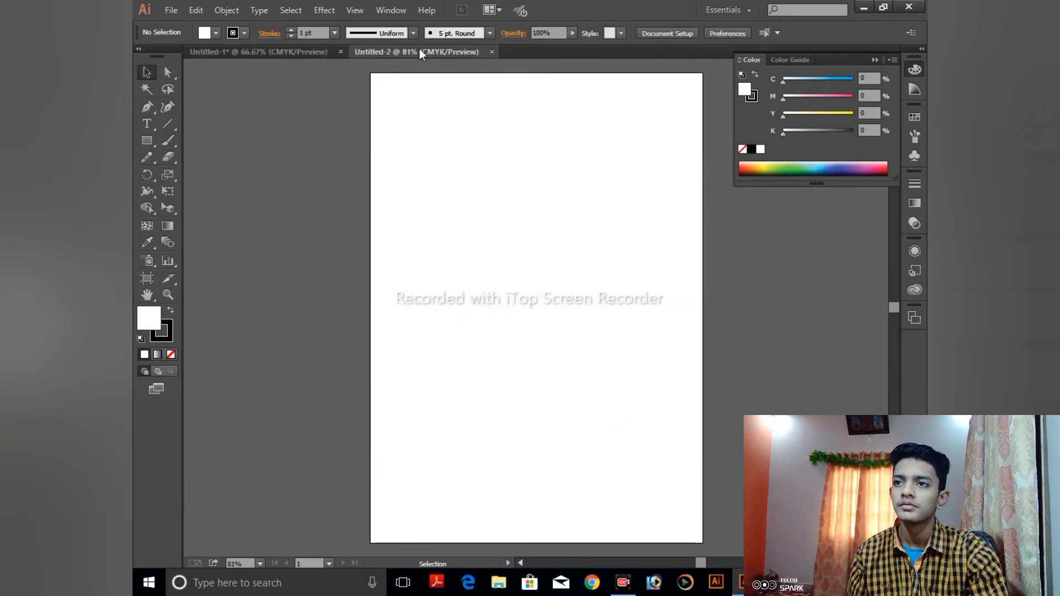
{"action": "left_click", "coordinate": [492, 52]}
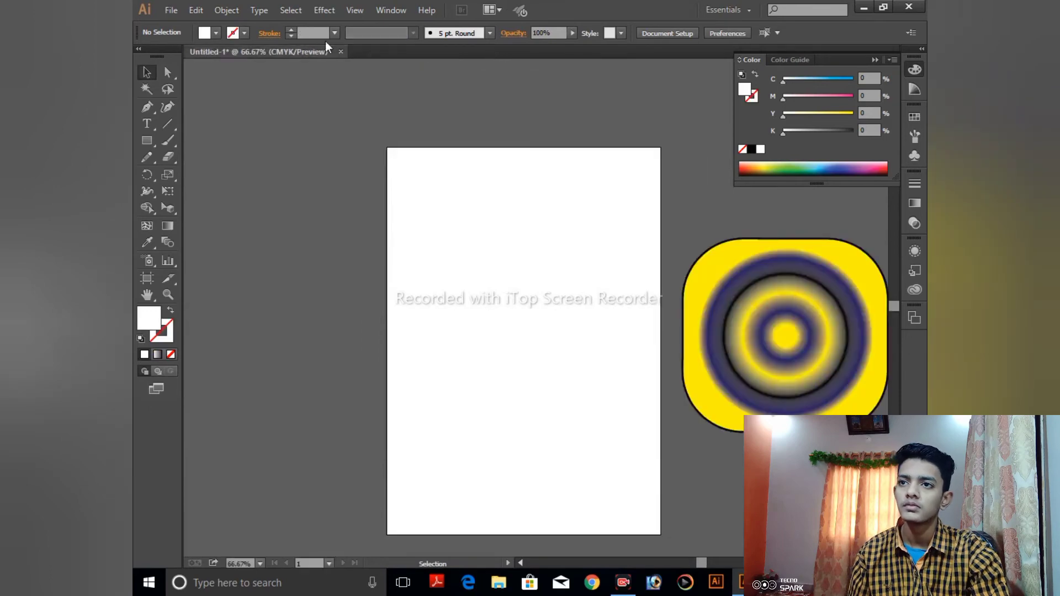
{"action": "scroll", "coordinate": [279, 277], "scroll_direction": "up", "scroll_amount": 1}
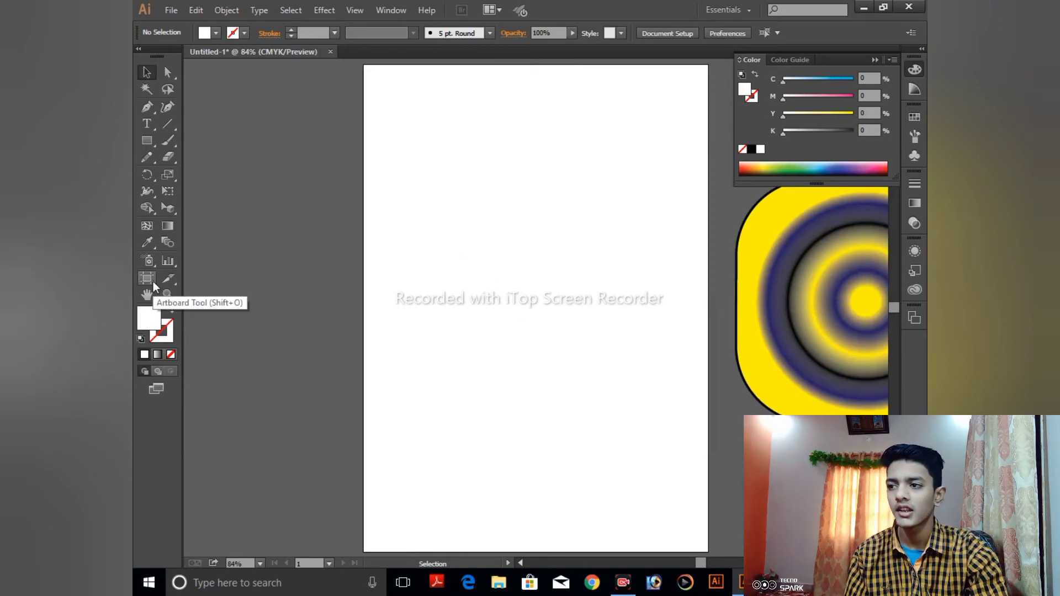
Move the gradient shape farther away from the artboard and draw a trial artboard about 190 by 80 pt, undoing it.
{"action": "scroll", "coordinate": [329, 268], "scroll_direction": "down", "scroll_amount": 2}
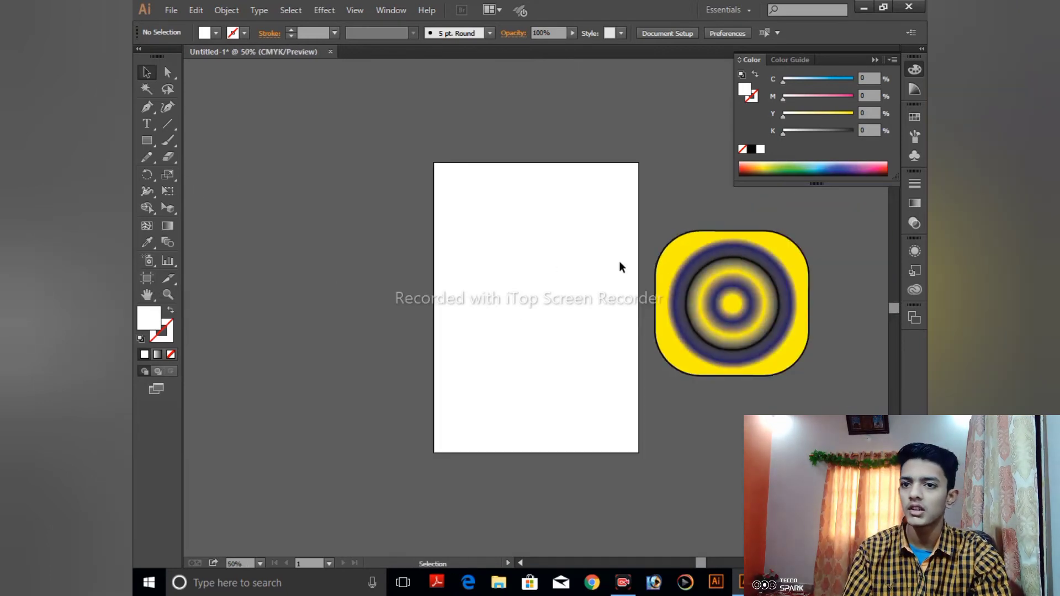
{"action": "left_click_drag", "start_coordinate": [669, 256], "coordinate": [787, 369]}
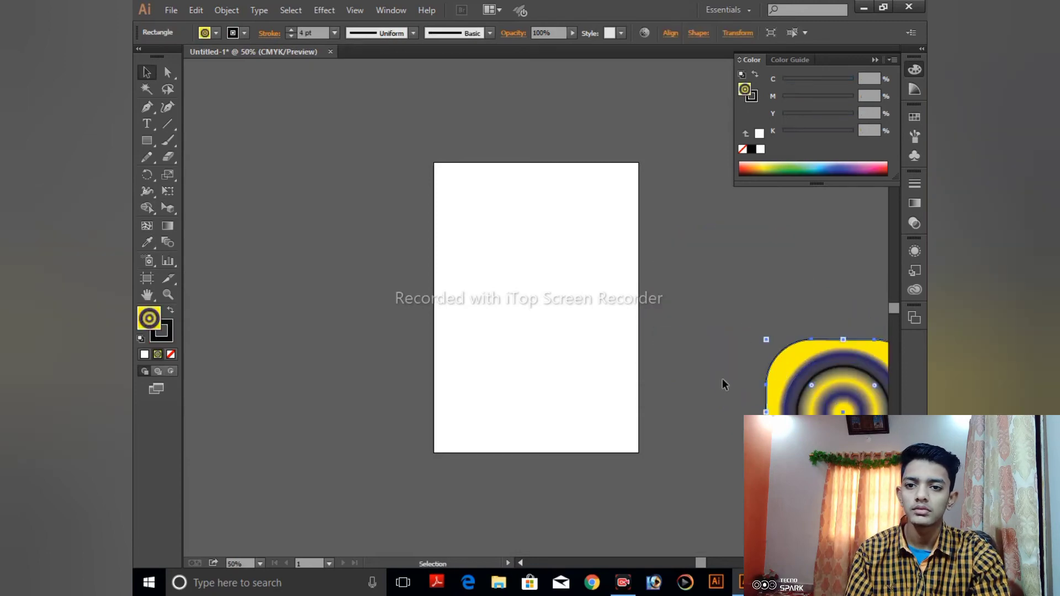
{"action": "left_click", "coordinate": [147, 278]}
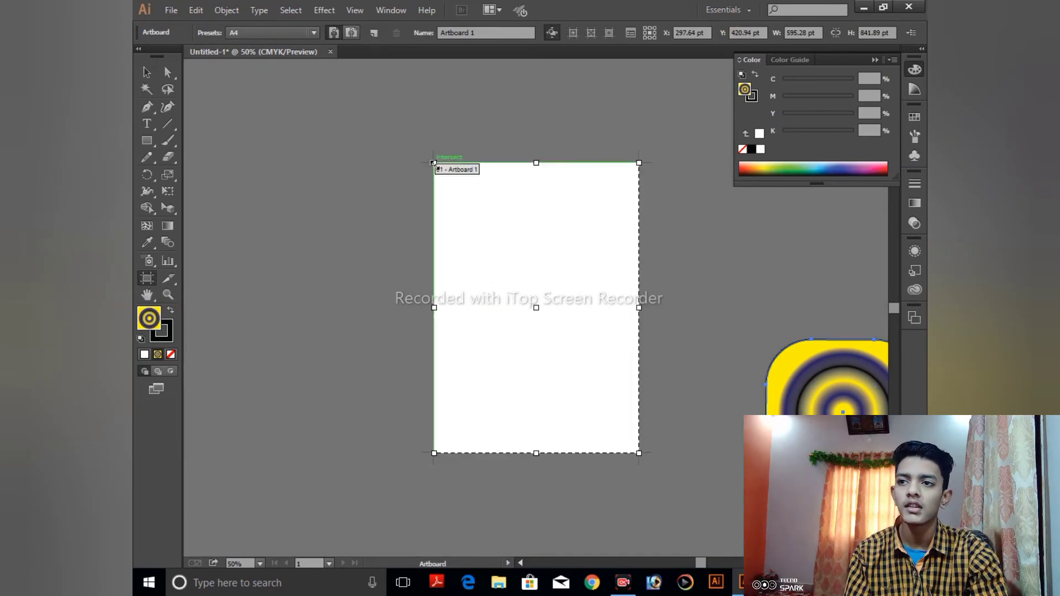
{"action": "left_click_drag", "start_coordinate": [419, 154], "coordinate": [358, 127]}
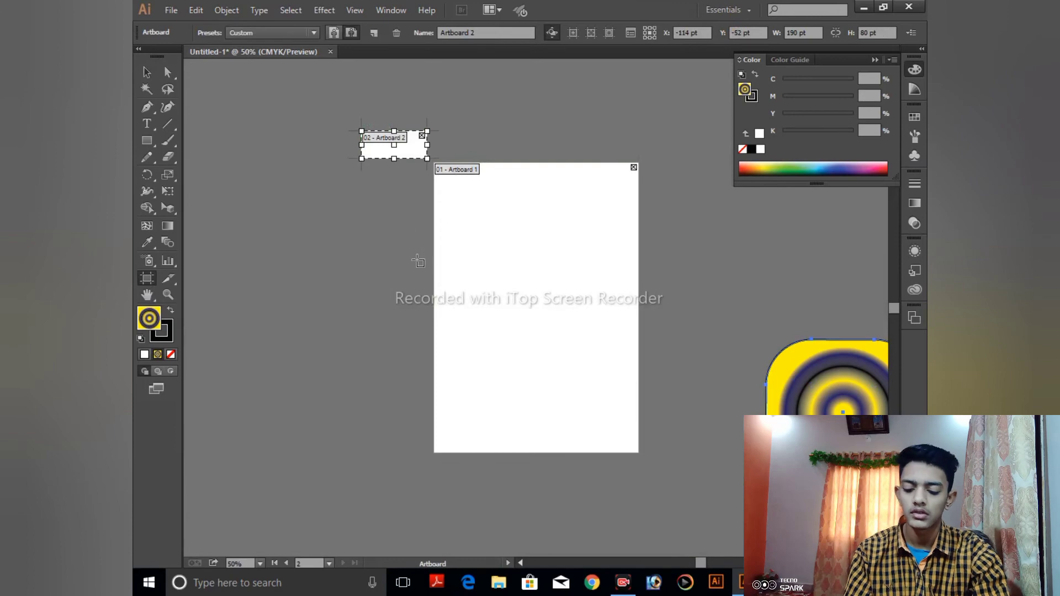
{"action": "key", "text": "ctrl+z"}
Draw four artboards around Artboard 1, about 512 × 976, 272 × 954, 1204 × 114 and 970 × 68 pt.
{"action": "left_click_drag", "start_coordinate": [222, 136], "coordinate": [417, 519]}
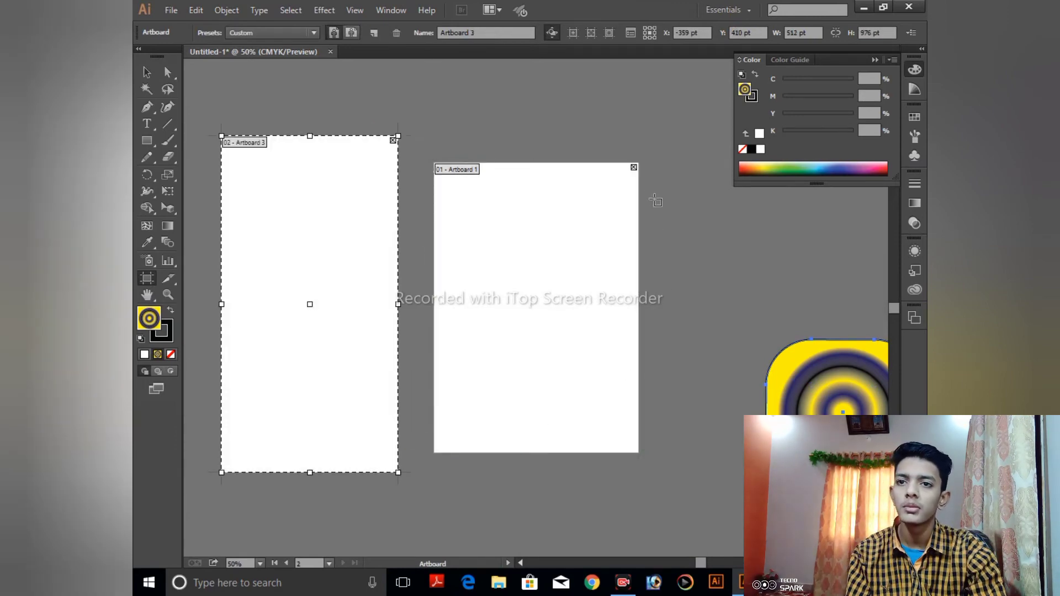
{"action": "left_click_drag", "start_coordinate": [650, 156], "coordinate": [743, 486]}
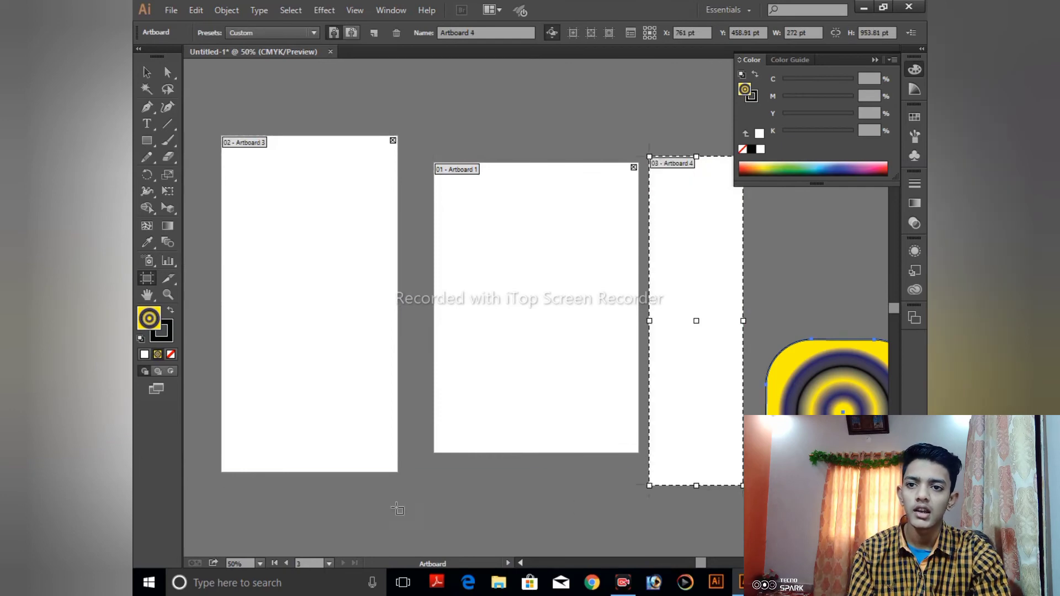
{"action": "left_click_drag", "start_coordinate": [288, 503], "coordinate": [703, 542]}
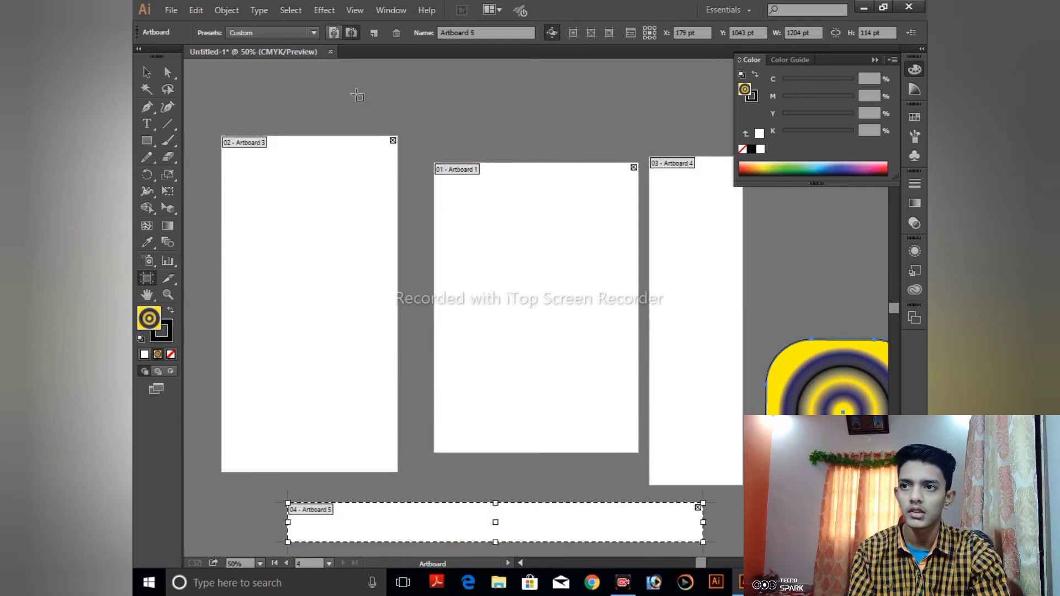
{"action": "left_click_drag", "start_coordinate": [315, 88], "coordinate": [650, 112]}
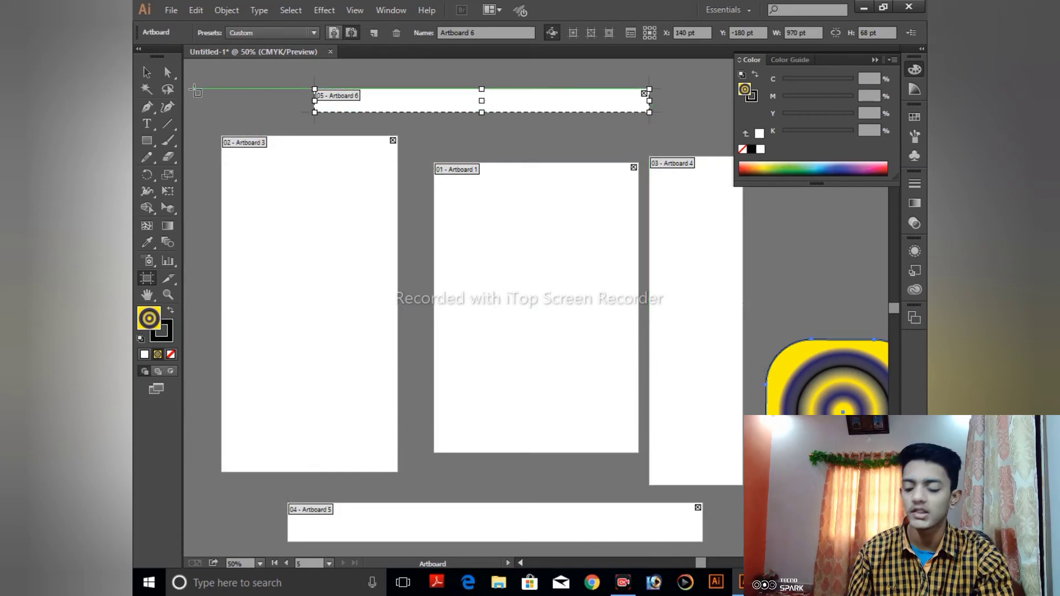
Delete the four extra artboards, keeping only Artboard 1.
{"action": "key", "text": "Delete"}
{"action": "key", "text": "Delete"}
{"action": "key", "text": "Delete"}
{"action": "key", "text": "Delete"}
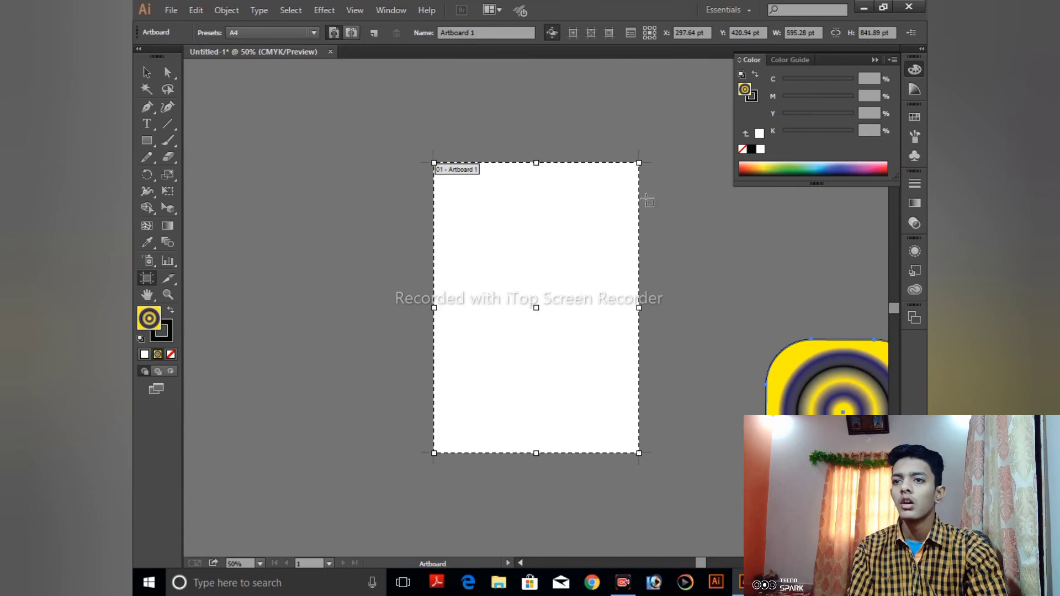
Enlarge Artboard 1 from its upper-right corner to about 653 by 922 pt.
{"action": "key", "text": "ctrl+1"}
{"action": "left_click_drag", "start_coordinate": [648, 213], "coordinate": [555, 566]}
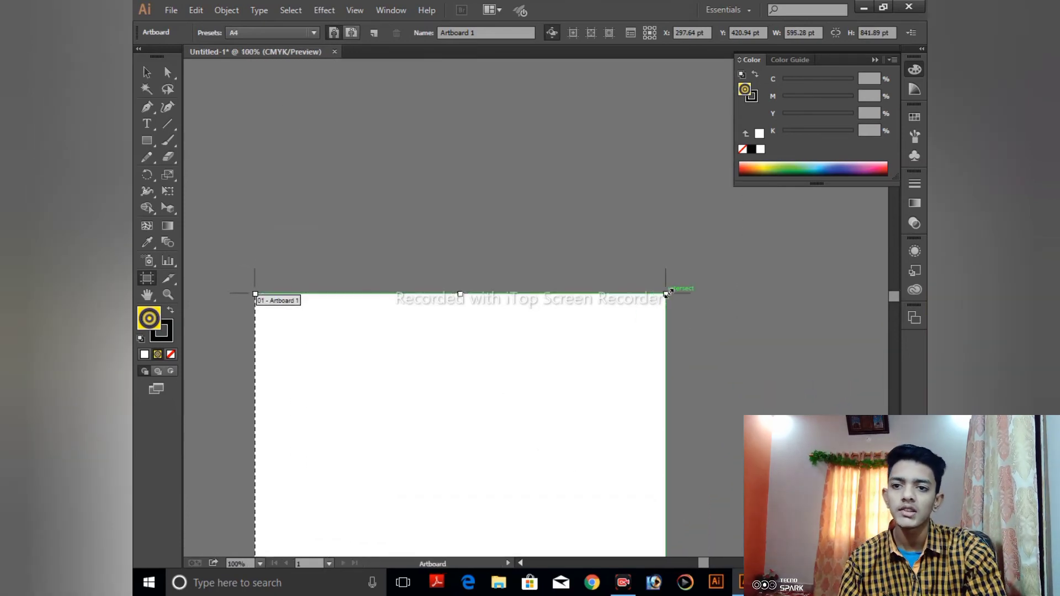
{"action": "left_click_drag", "start_coordinate": [668, 294], "coordinate": [705, 238]}
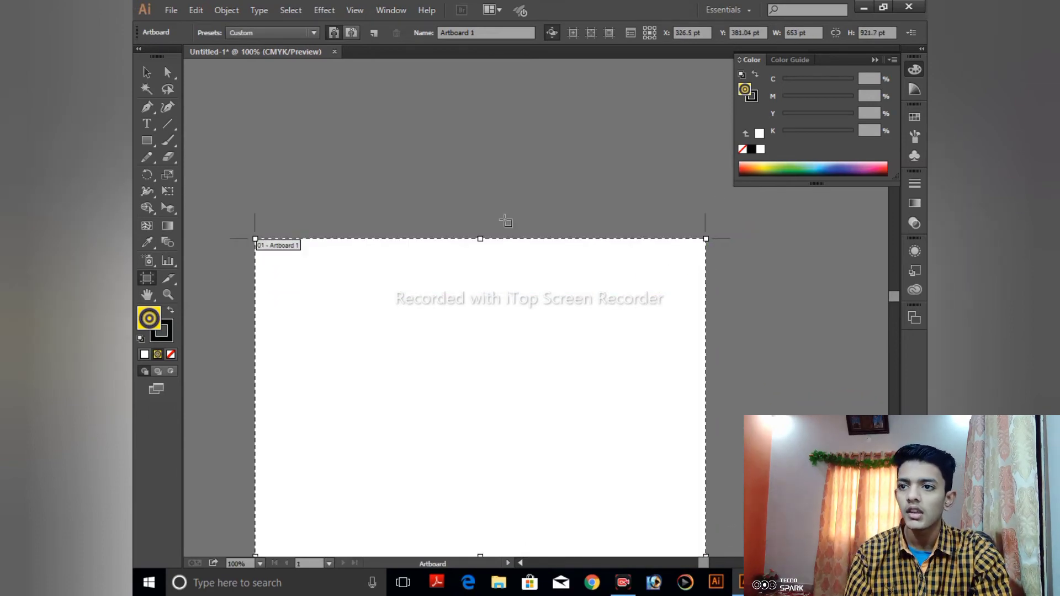
{"action": "left_click_drag", "start_coordinate": [480, 236], "coordinate": [486, 207]}
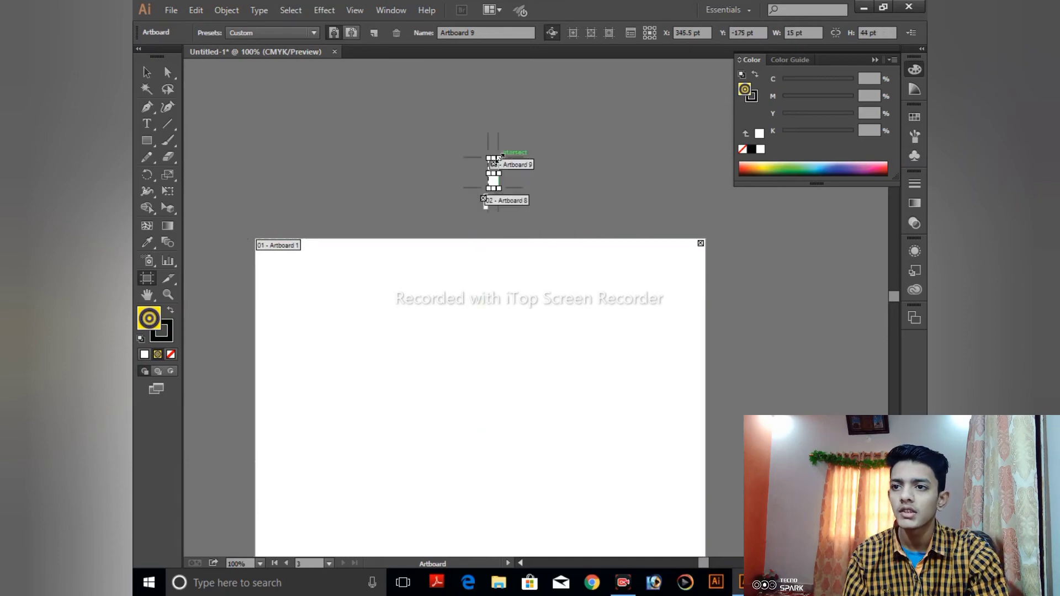
{"action": "left_click_drag", "start_coordinate": [488, 158], "coordinate": [500, 187]}
{"action": "key", "text": "ctrl+z"}
{"action": "key", "text": "ctrl+z"}
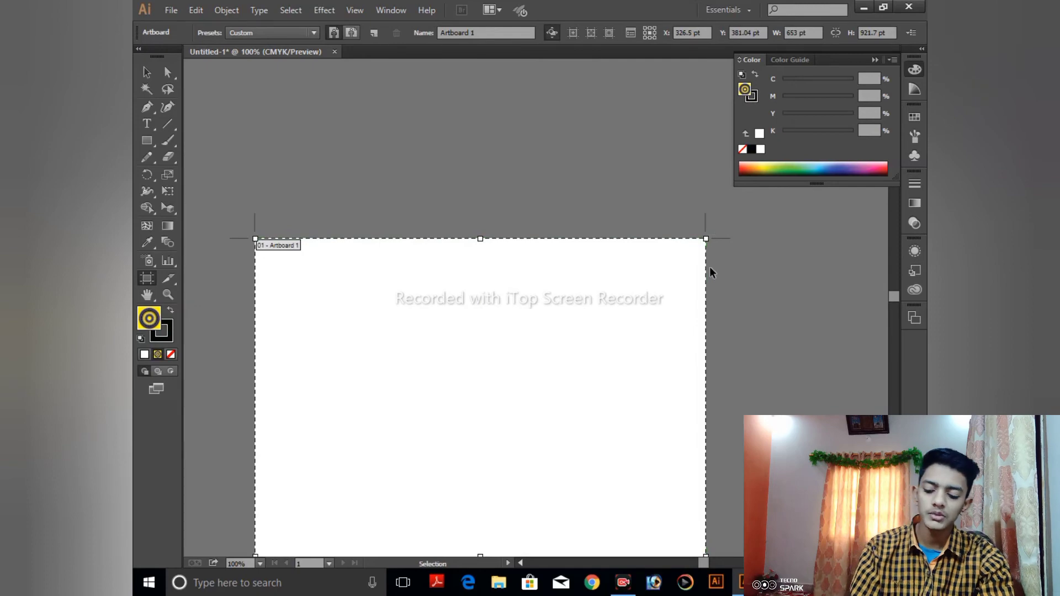
Widen Artboard 1 to about 838 pt and shift it sideways toward the gradient shape.
{"action": "key", "text": "ctrl+minus"}
{"action": "key", "text": "ctrl+minus"}
{"action": "key", "text": "ctrl+minus"}
{"action": "left_click_drag", "start_coordinate": [593, 390], "coordinate": [636, 392]}
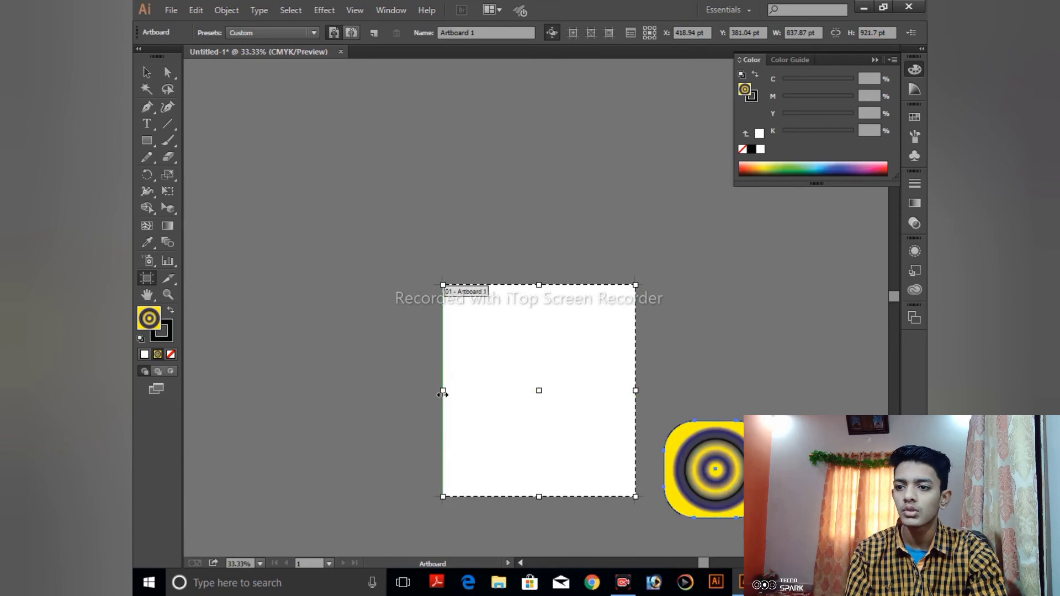
{"action": "left_click_drag", "start_coordinate": [445, 393], "coordinate": [485, 394]}
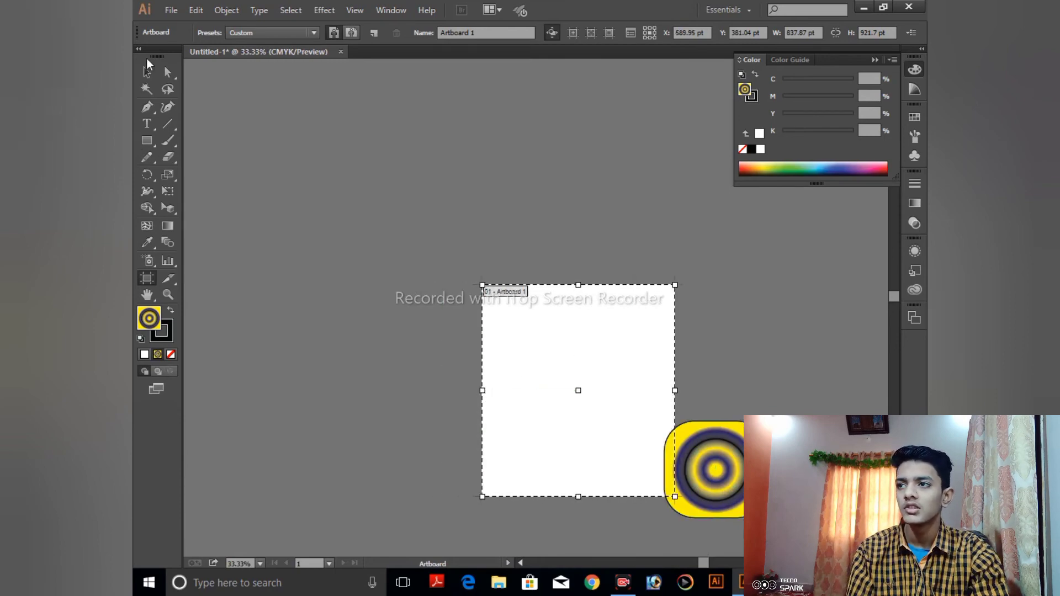
Move the gradient shape onto the middle of Artboard 1 and clear the selection.
{"action": "left_click", "coordinate": [147, 72]}
{"action": "left_click", "coordinate": [710, 442]}
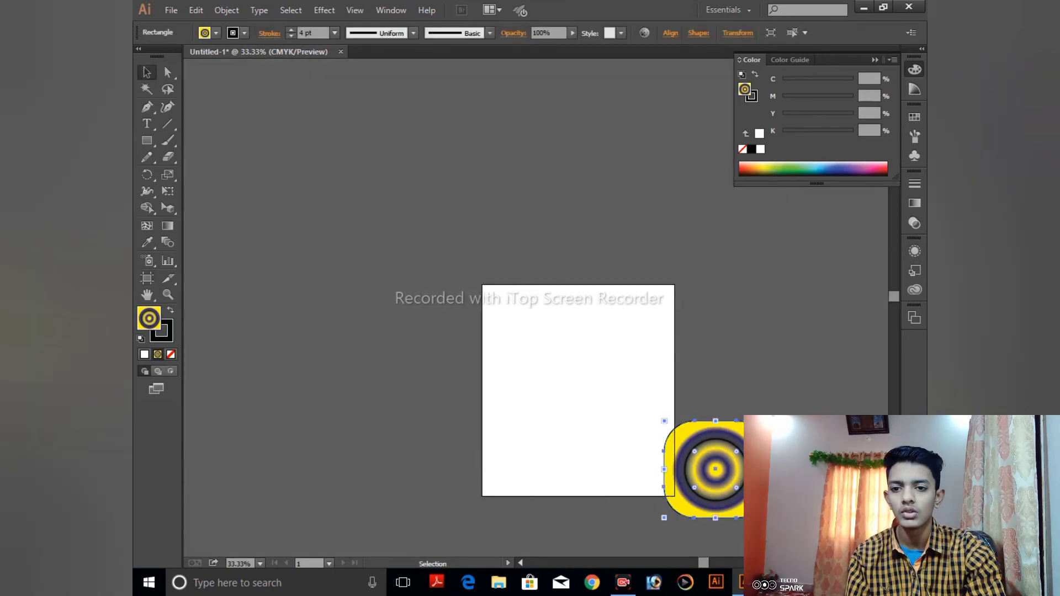
{"action": "left_click_drag", "start_coordinate": [740, 458], "coordinate": [586, 385]}
{"action": "left_click", "coordinate": [755, 329]}
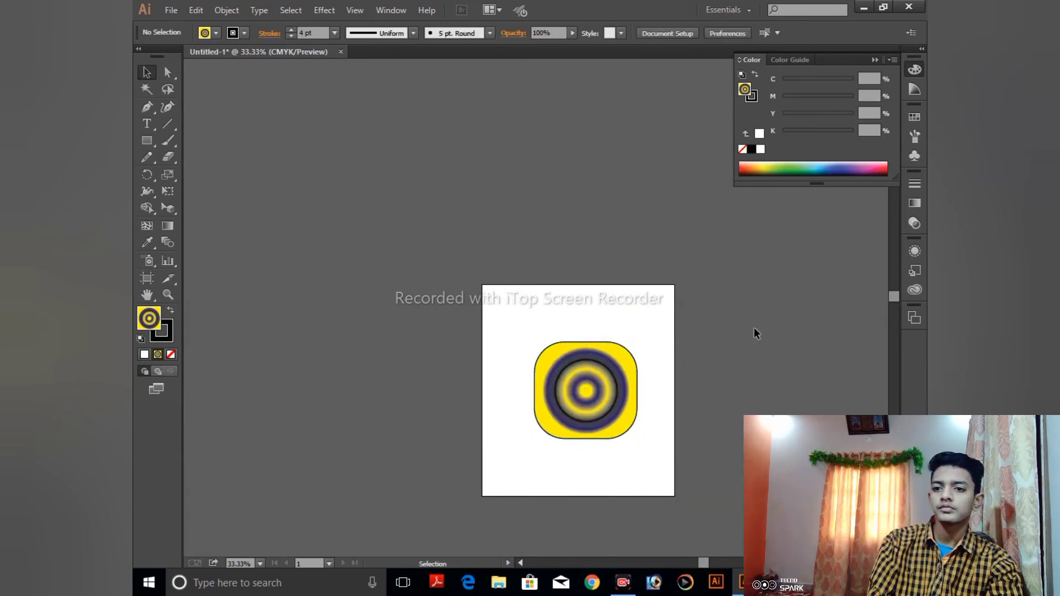
Demonstrate the Hand tool by enlarging the view to 66.67% and panning around the artboard and its gradient shape.
{"action": "left_click", "coordinate": [147, 295]}
{"action": "key", "text": "ctrl+plus"}
{"action": "key", "text": "ctrl+plus"}
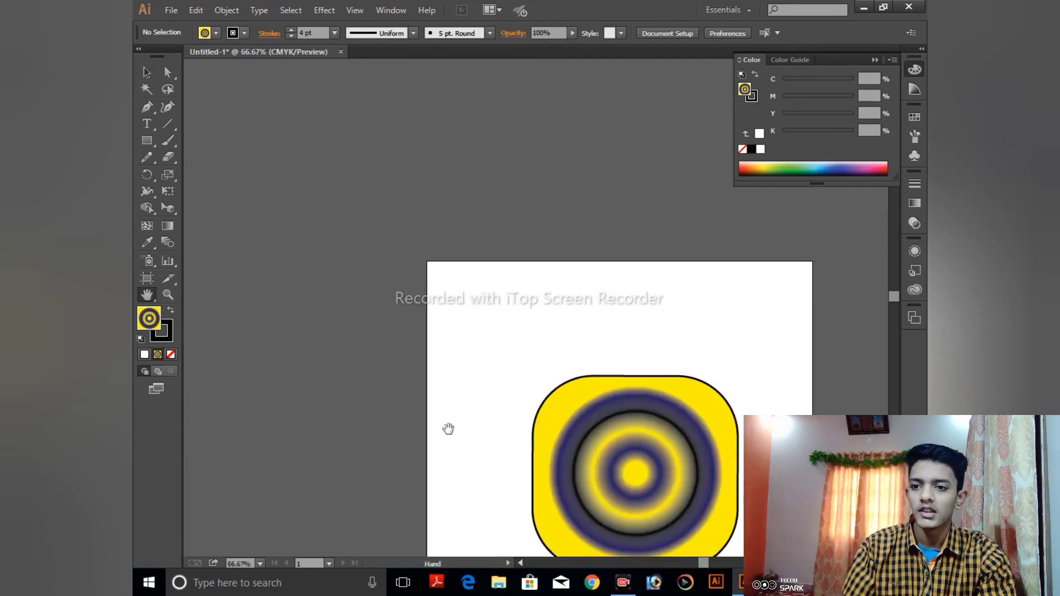
{"action": "left_click_drag", "start_coordinate": [477, 417], "coordinate": [422, 227]}
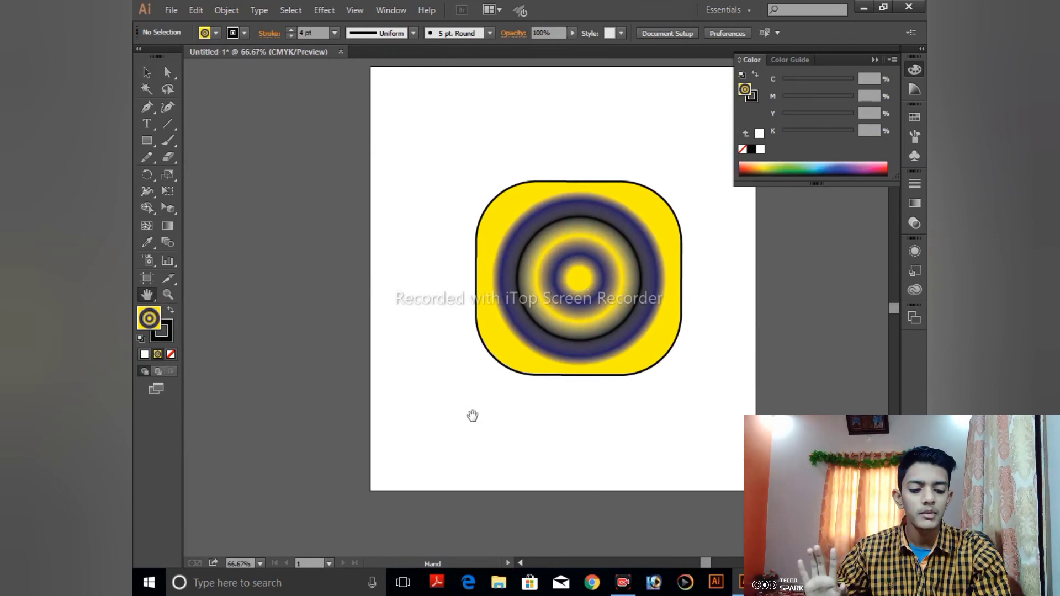
{"action": "left_click_drag", "start_coordinate": [499, 205], "coordinate": [409, 171]}
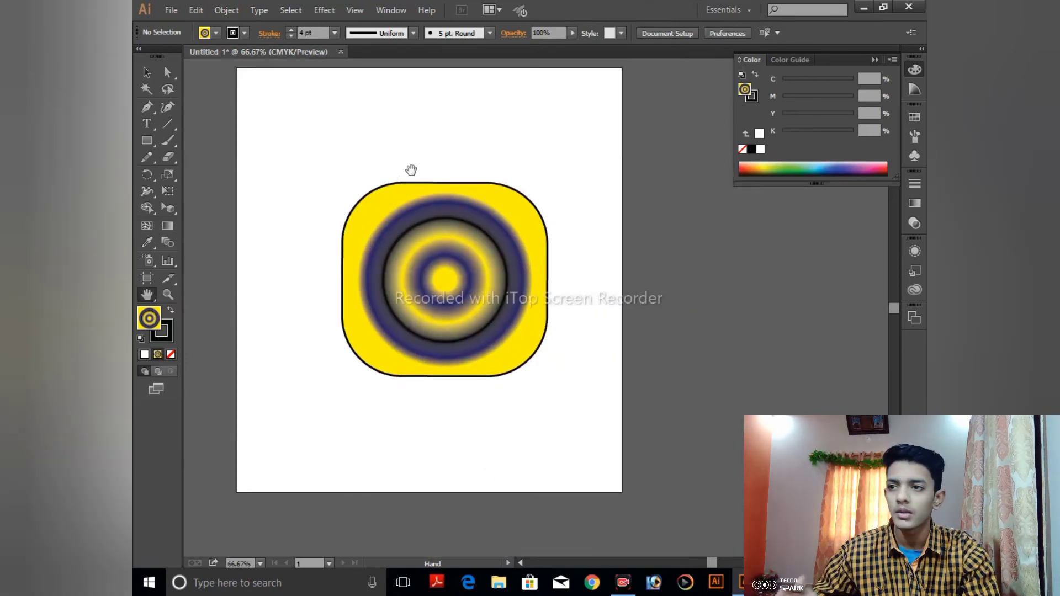
{"action": "left_click", "coordinate": [147, 73]}
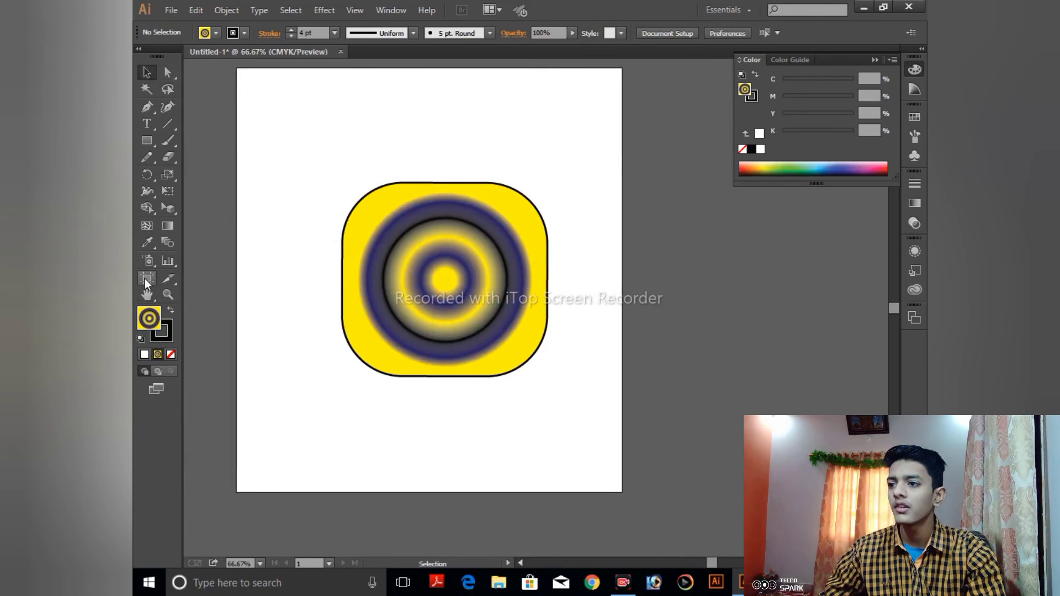
{"action": "left_click", "coordinate": [148, 295]}
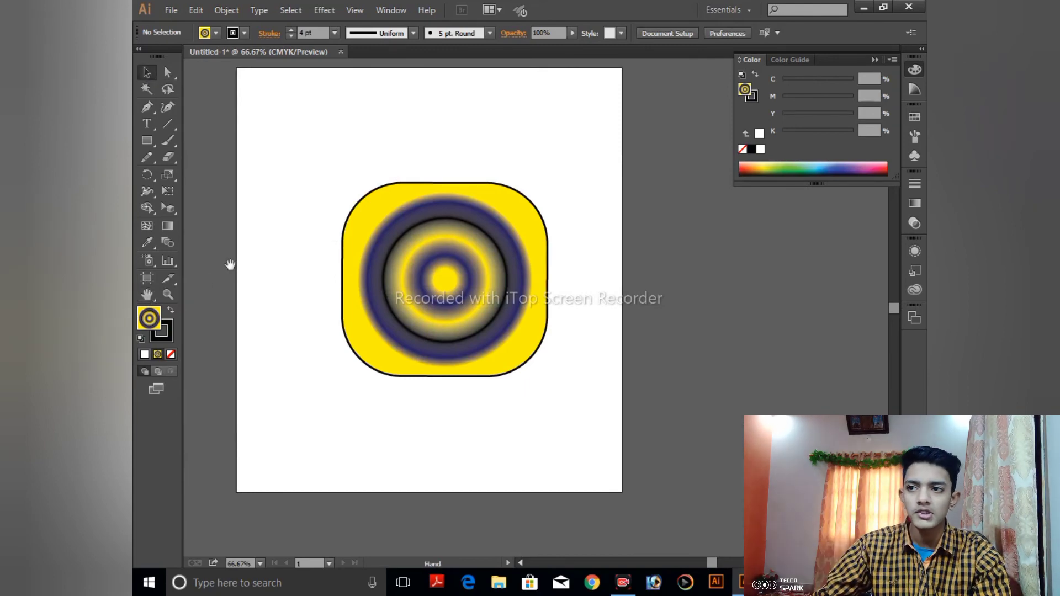
{"action": "left_click_drag", "start_coordinate": [374, 152], "coordinate": [291, 272]}
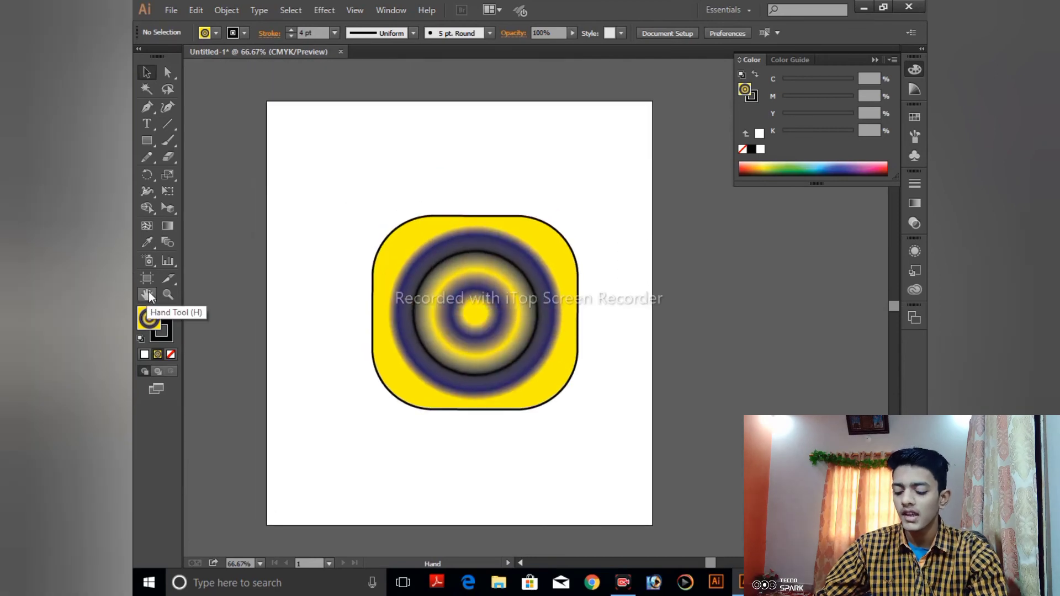
{"action": "left_click_drag", "start_coordinate": [321, 199], "coordinate": [300, 148]}
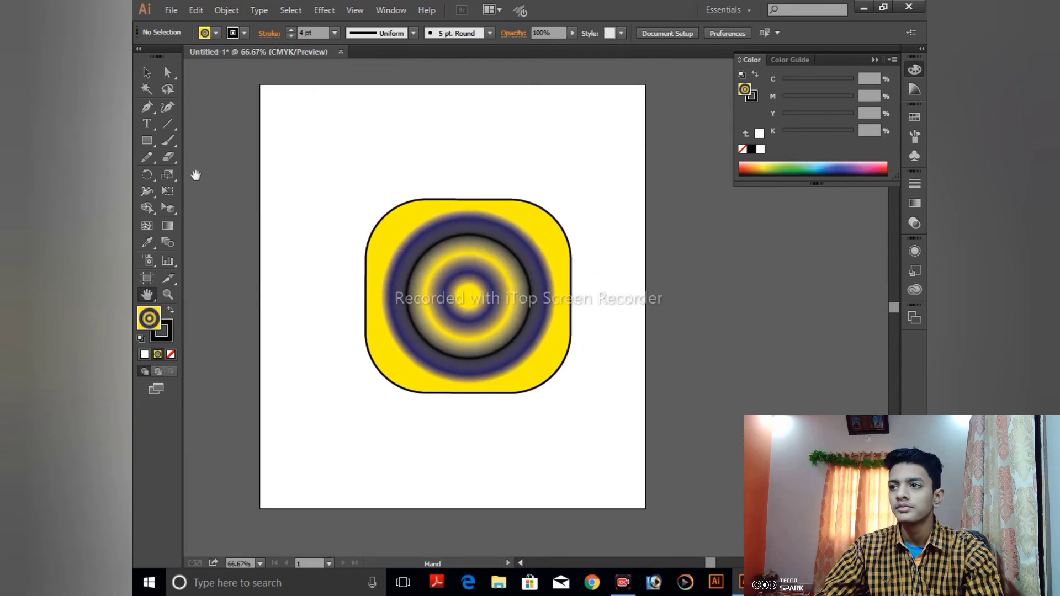
{"action": "left_click", "coordinate": [146, 73]}
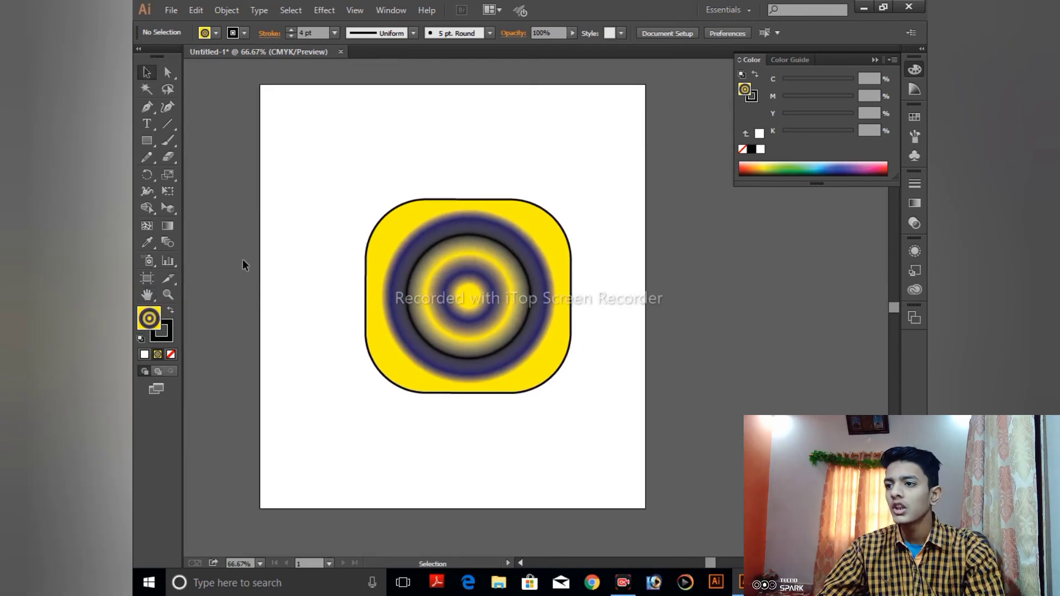
Magnify the gradient shape with the Zoom tool up to 6400%.
{"action": "left_click", "coordinate": [174, 290]}
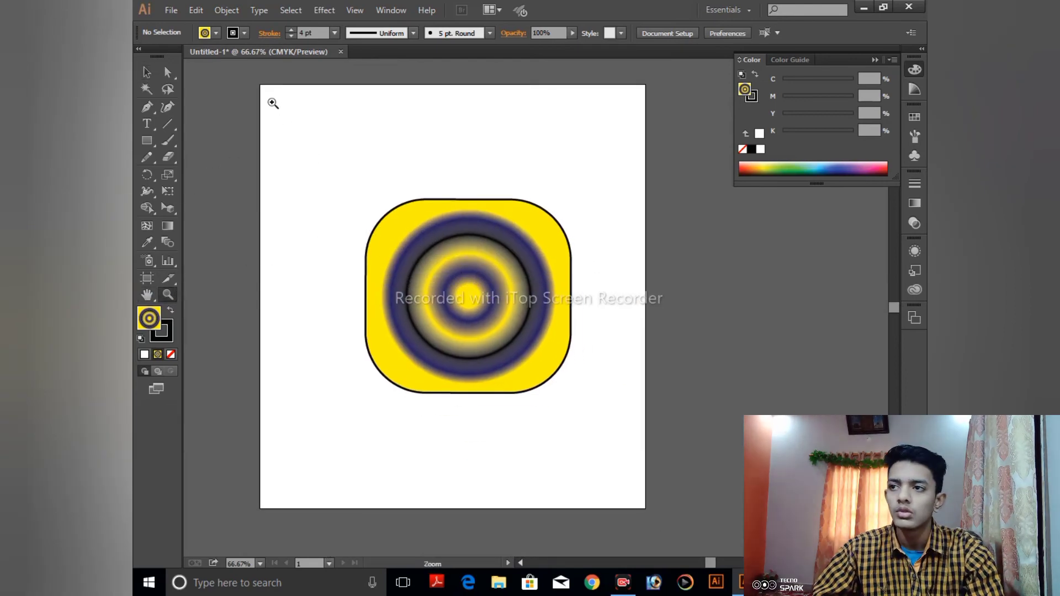
{"action": "left_click", "coordinate": [548, 366]}
{"action": "left_click", "coordinate": [441, 230]}
{"action": "left_click_drag", "start_coordinate": [528, 336], "coordinate": [620, 428]}
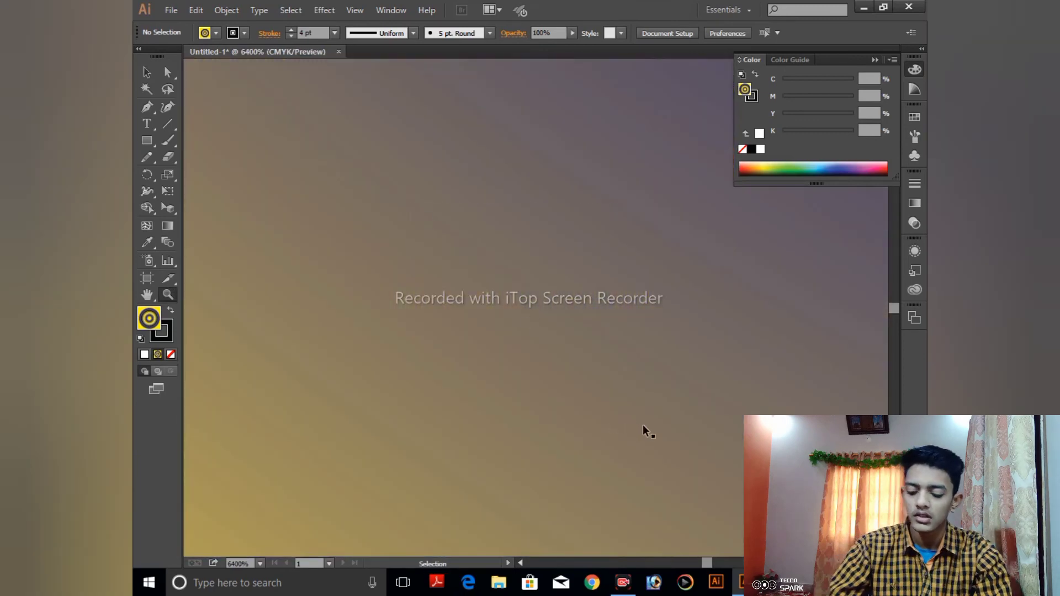
Zoom back out until the whole artboard is shown at 50%, and return to the Selection tool.
{"action": "key", "text": "ctrl+minus"}
{"action": "key", "text": "ctrl+minus"}
{"action": "key", "text": "ctrl+minus"}
{"action": "key", "text": "ctrl+minus"}
{"action": "key", "text": "ctrl+minus"}
{"action": "key", "text": "ctrl+minus"}
{"action": "key", "text": "ctrl+minus"}
{"action": "key", "text": "ctrl+minus"}
{"action": "key", "text": "ctrl+minus"}
{"action": "key", "text": "ctrl+minus"}
{"action": "key", "text": "ctrl+minus"}
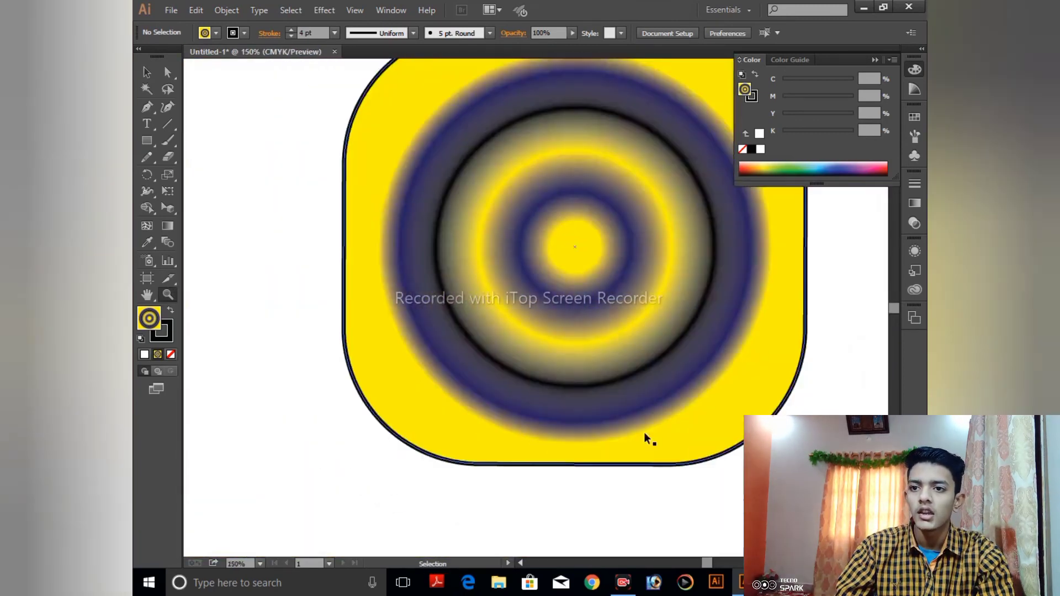
{"action": "key", "text": "ctrl+minus"}
{"action": "key", "text": "ctrl+minus"}
{"action": "key", "text": "ctrl+plus"}
{"action": "key", "text": "ctrl+plus"}
{"action": "key", "text": "ctrl+minus"}
{"action": "key", "text": "ctrl+minus"}
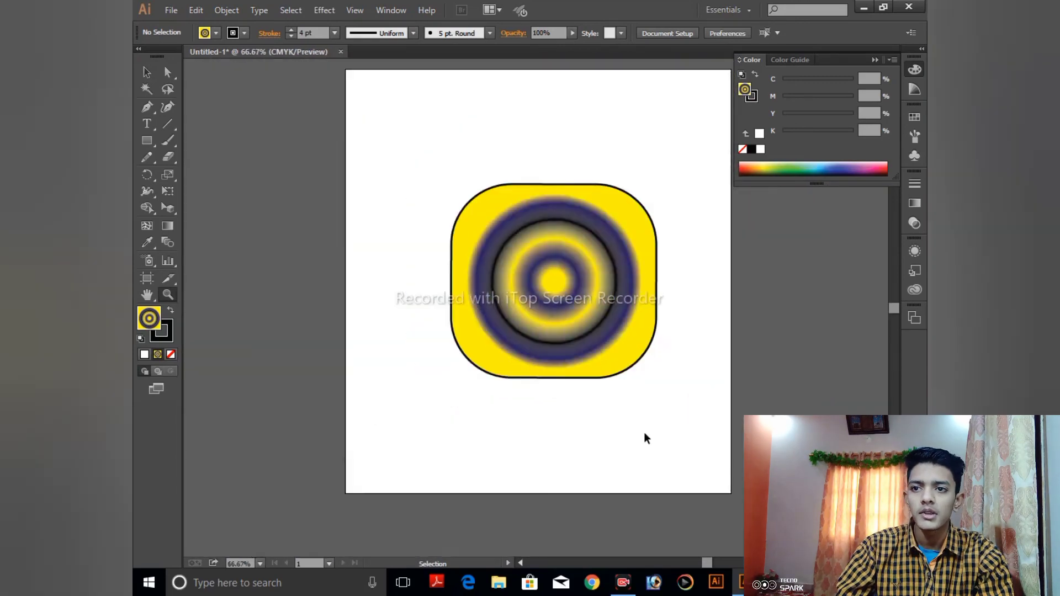
{"action": "key", "text": "ctrl+minus"}
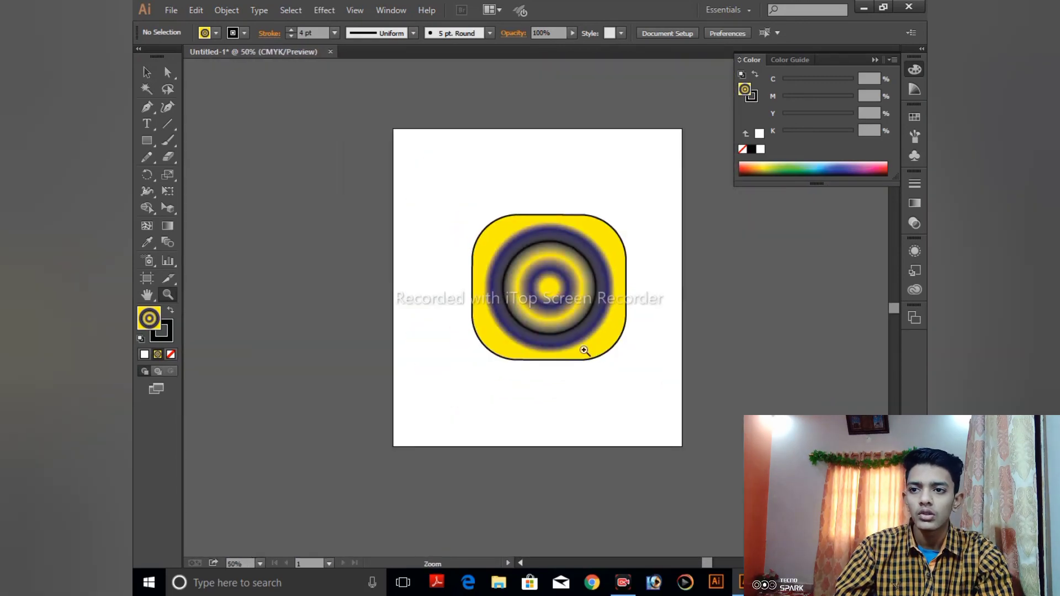
{"action": "left_click", "coordinate": [147, 73]}
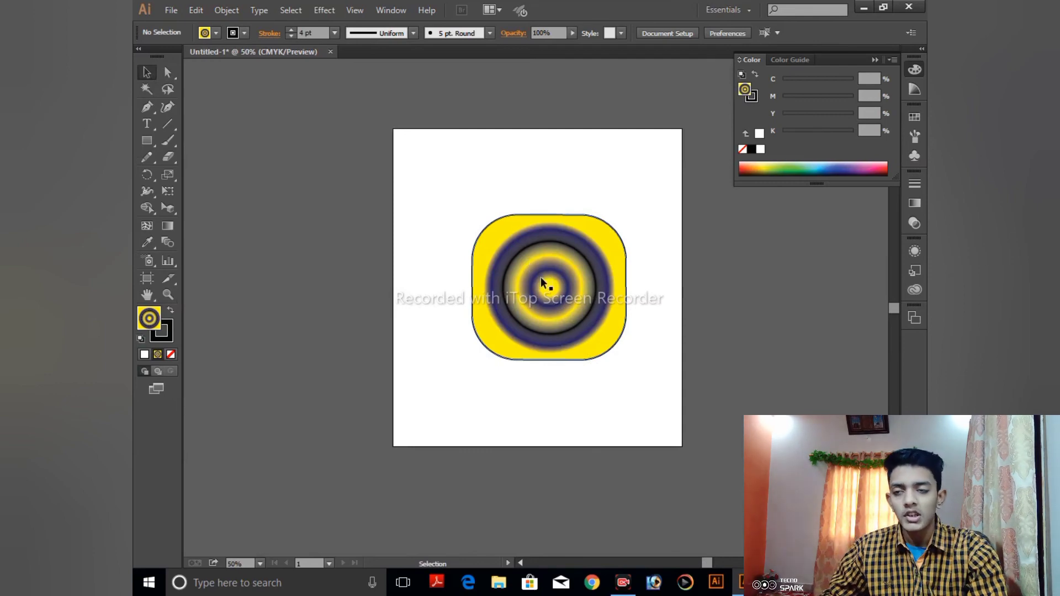
Demonstrate the Zoom In and Zoom Out commands on the gradient shape, going up to 150% and back to 66.67%.
{"action": "right_click", "coordinate": [565, 262]}
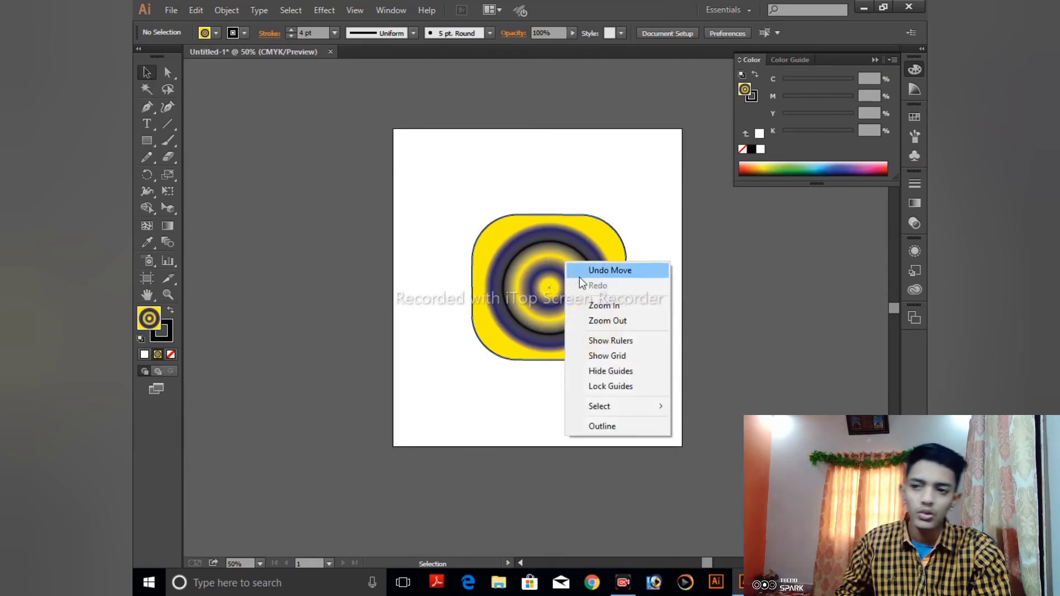
{"action": "left_click", "coordinate": [602, 307]}
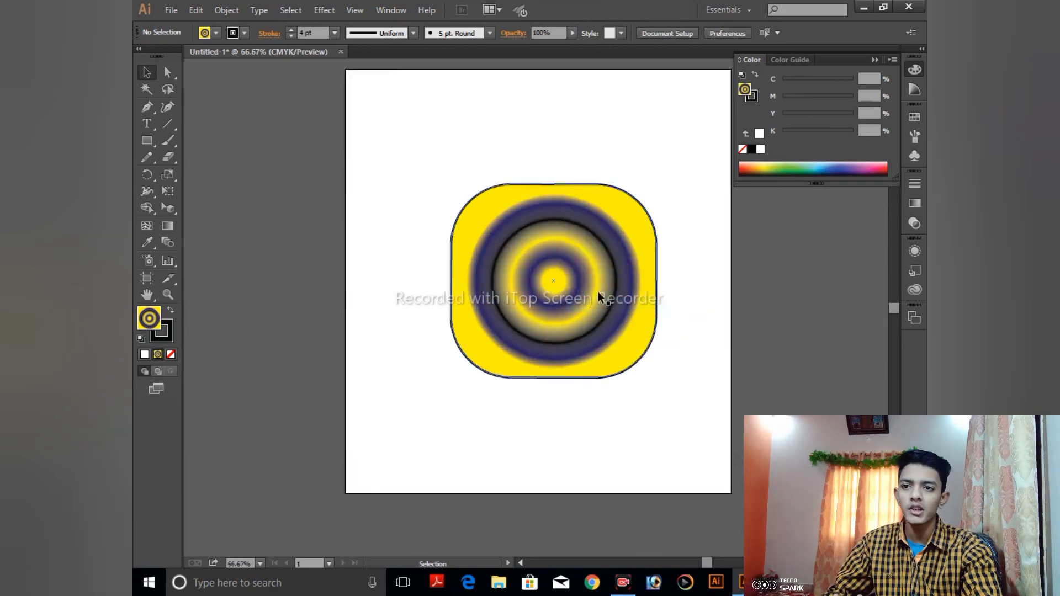
{"action": "right_click", "coordinate": [561, 254]}
{"action": "left_click", "coordinate": [584, 295]}
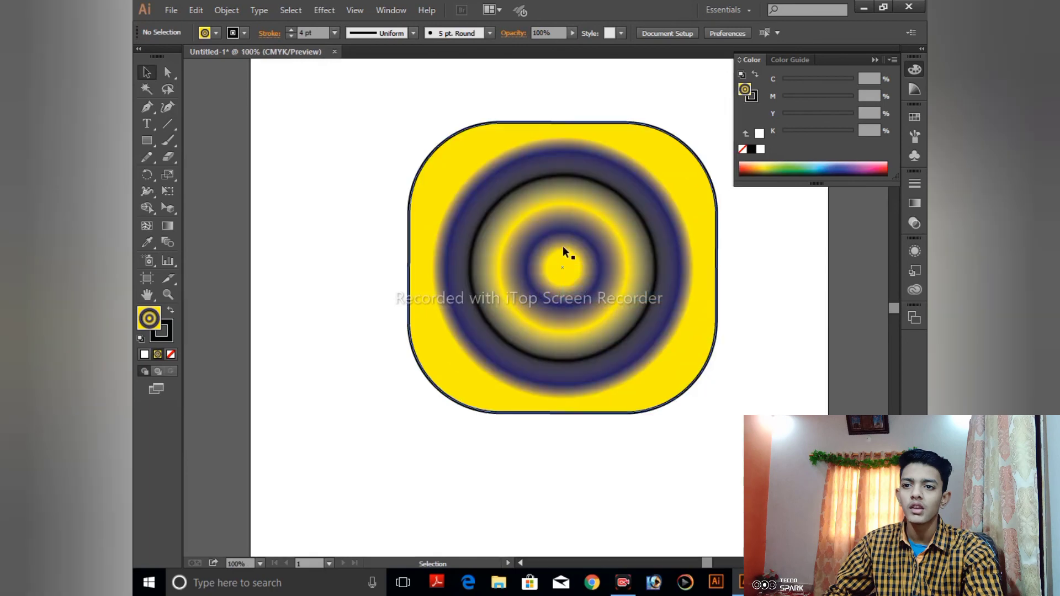
{"action": "right_click", "coordinate": [562, 246]}
{"action": "left_click", "coordinate": [602, 293]}
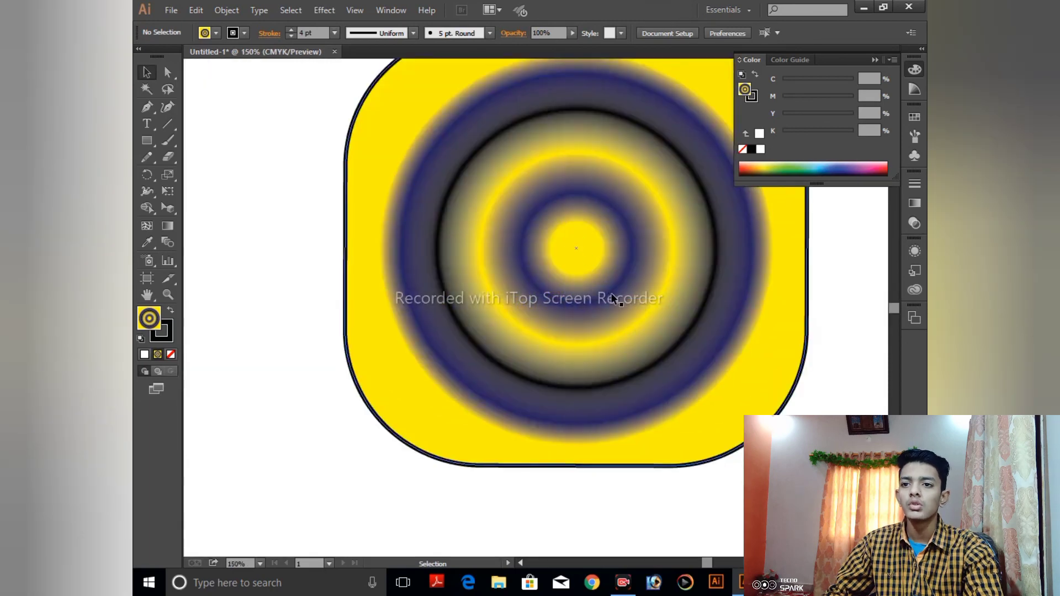
{"action": "right_click", "coordinate": [611, 295]}
{"action": "left_click", "coordinate": [655, 357]}
{"action": "right_click", "coordinate": [618, 294]}
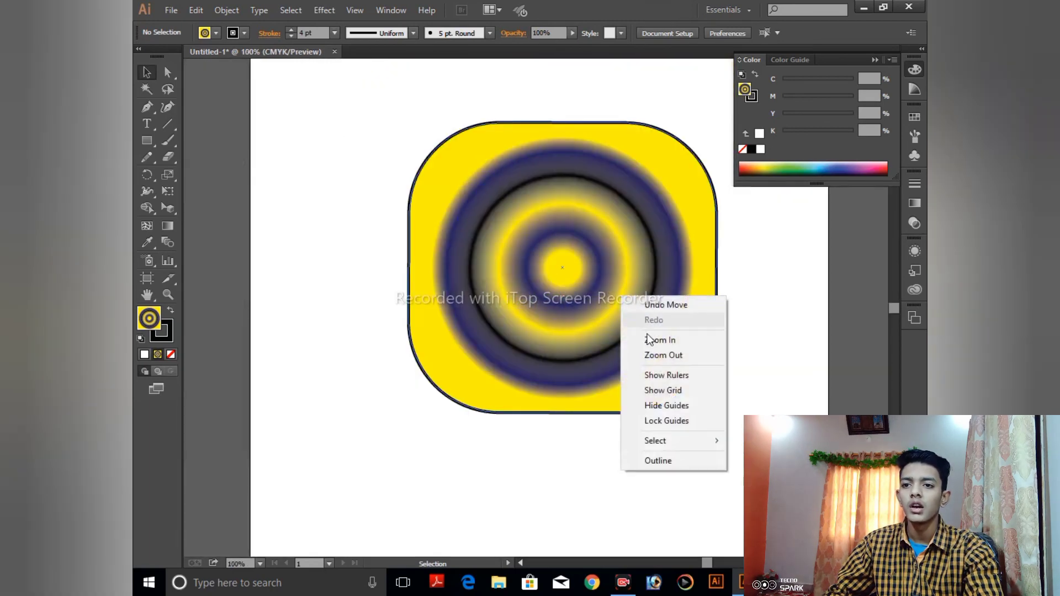
{"action": "left_click", "coordinate": [657, 347]}
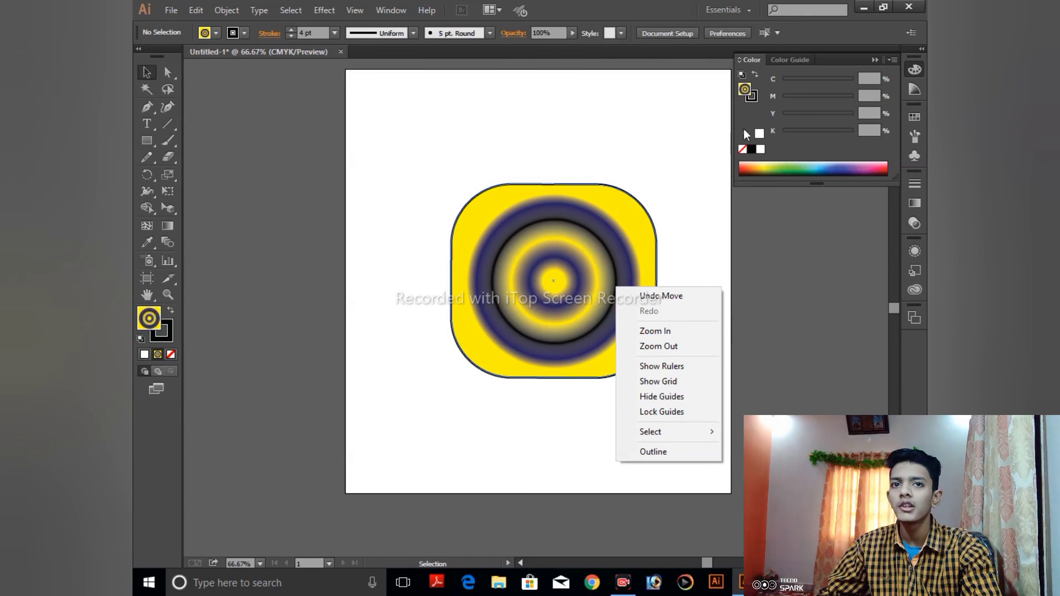
Collapse the Color panel to free the canvas.
{"action": "left_click", "coordinate": [874, 60]}
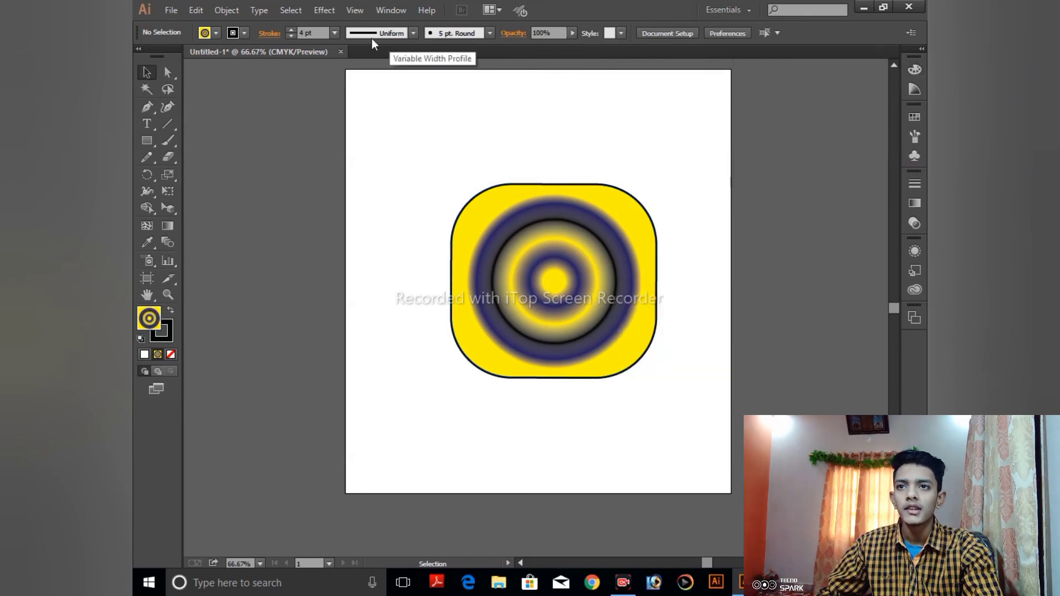